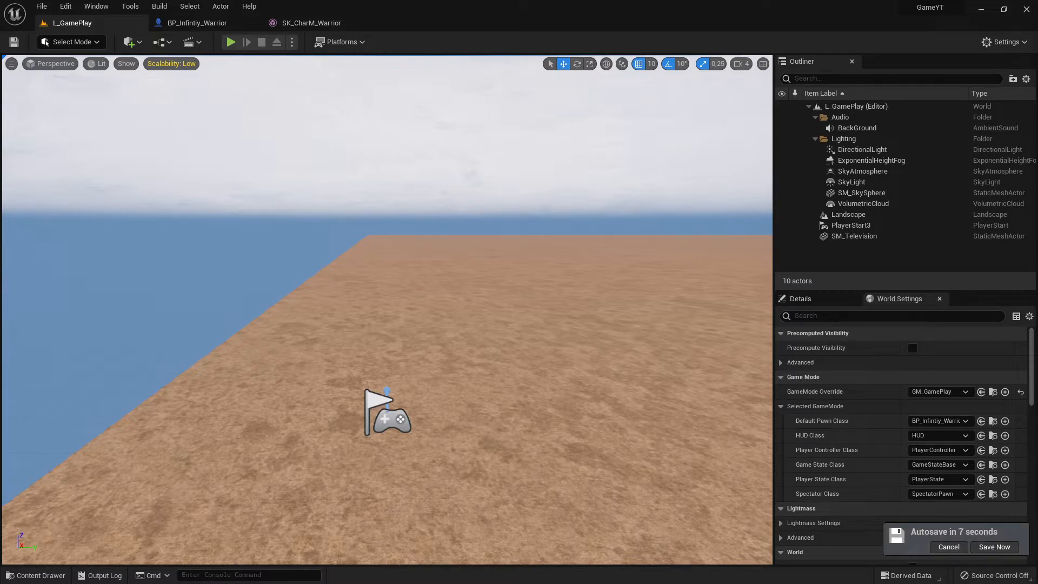
- Postpone the autosave, and switch to the Epic Games Launcher to open the Marketplace's free Epic Games Content
click(973, 548)
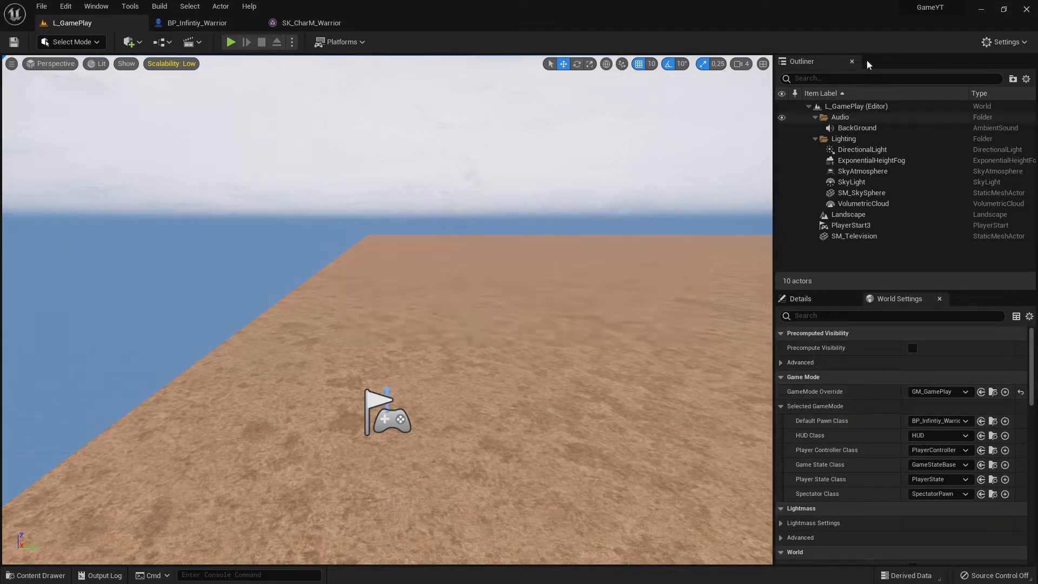
click(982, 9)
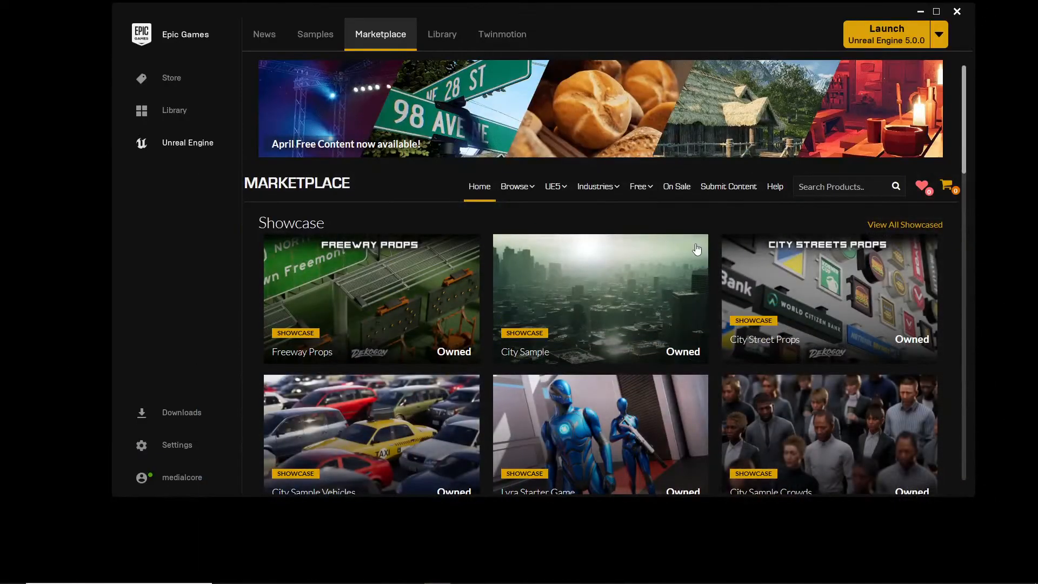
drag(608, 19, 574, 60)
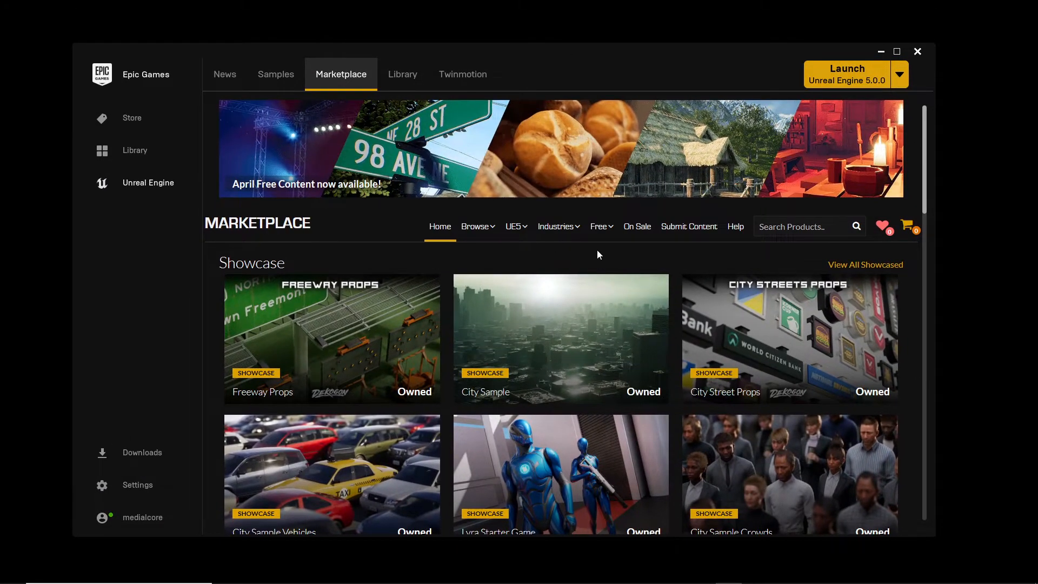
mouse_move(601, 235)
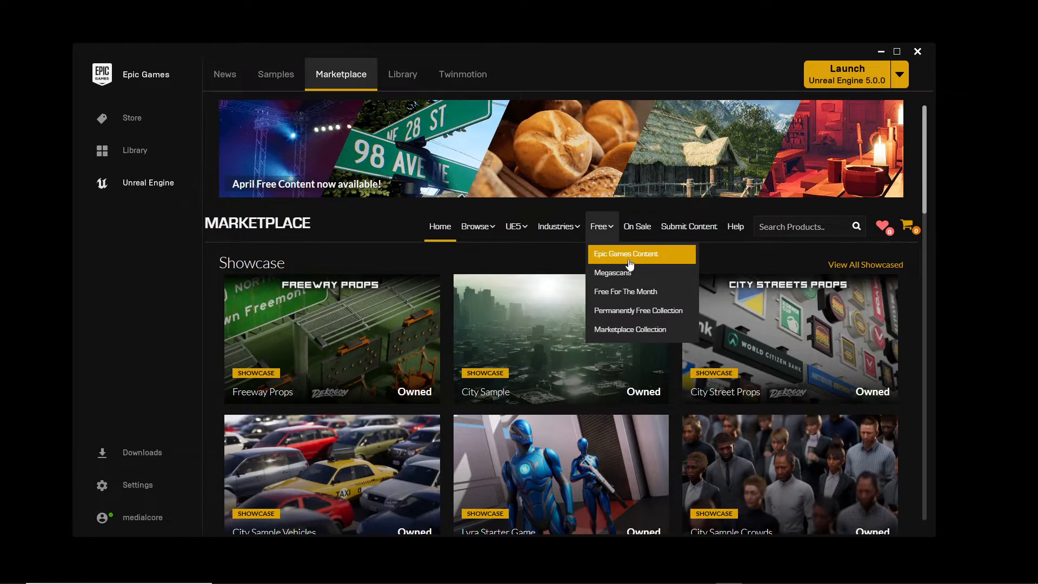
click(632, 261)
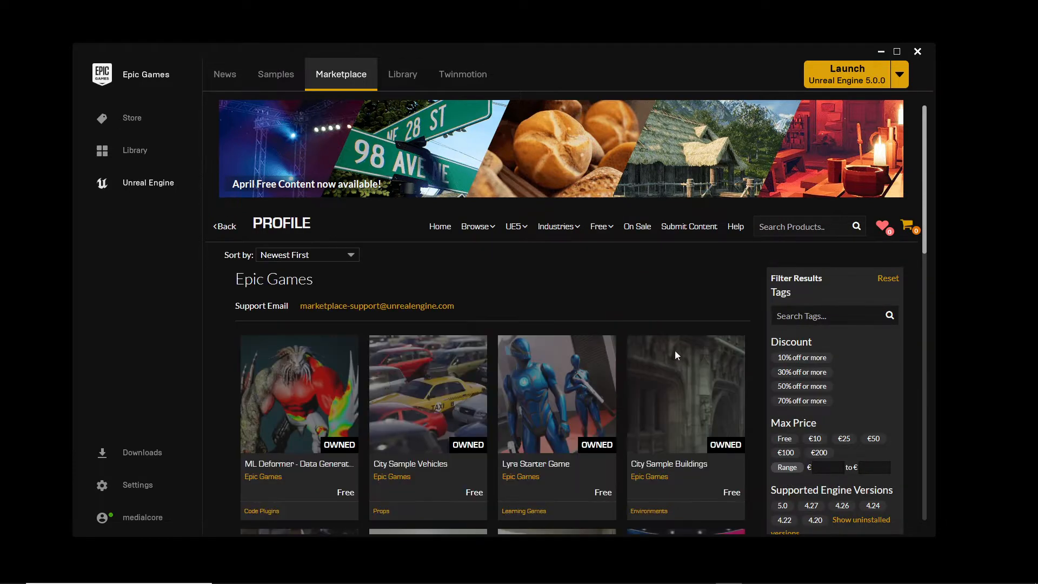
- Browse the free Epic Games content through pages 4 and 5 to page 6 and look over its Infinity Blade packs
scroll(697, 392, down, 15)
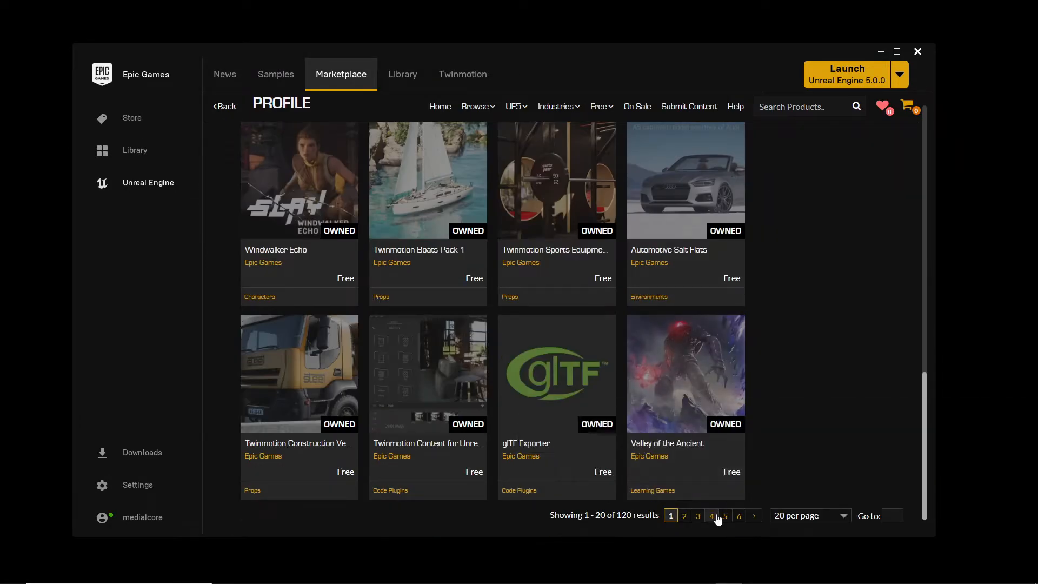
click(715, 519)
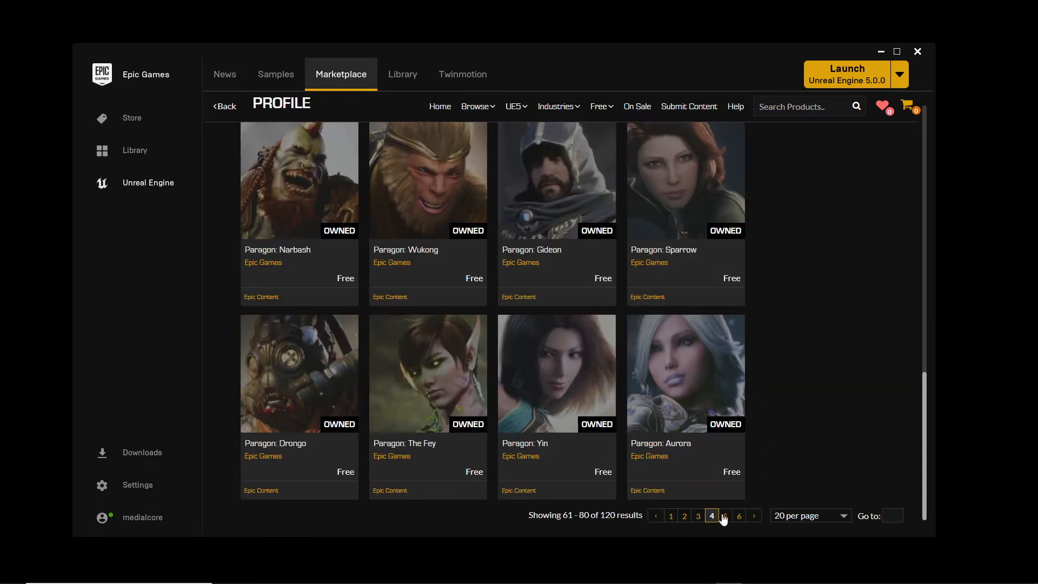
click(724, 516)
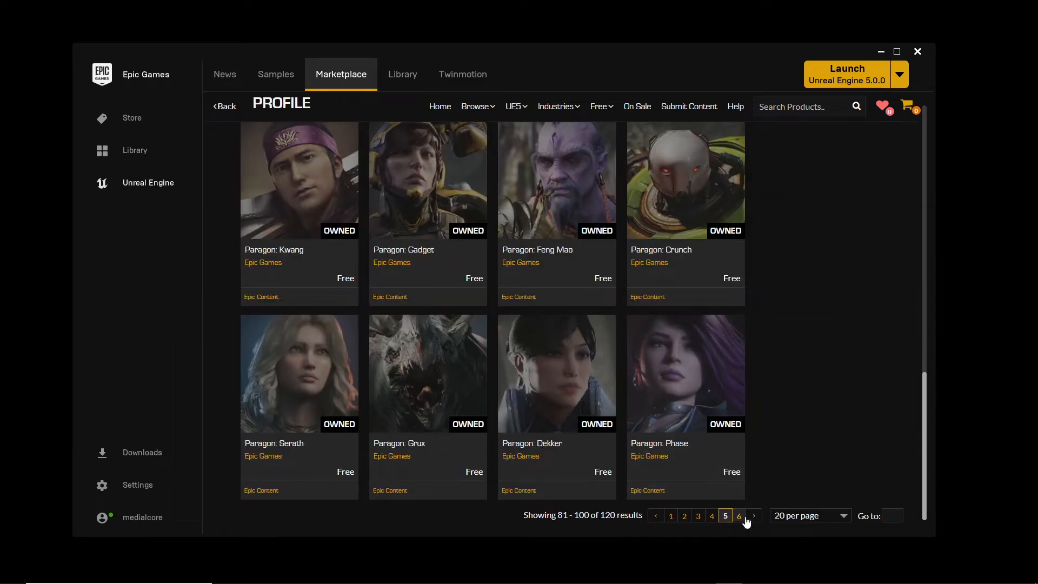
click(740, 517)
scroll(690, 388, up, 5)
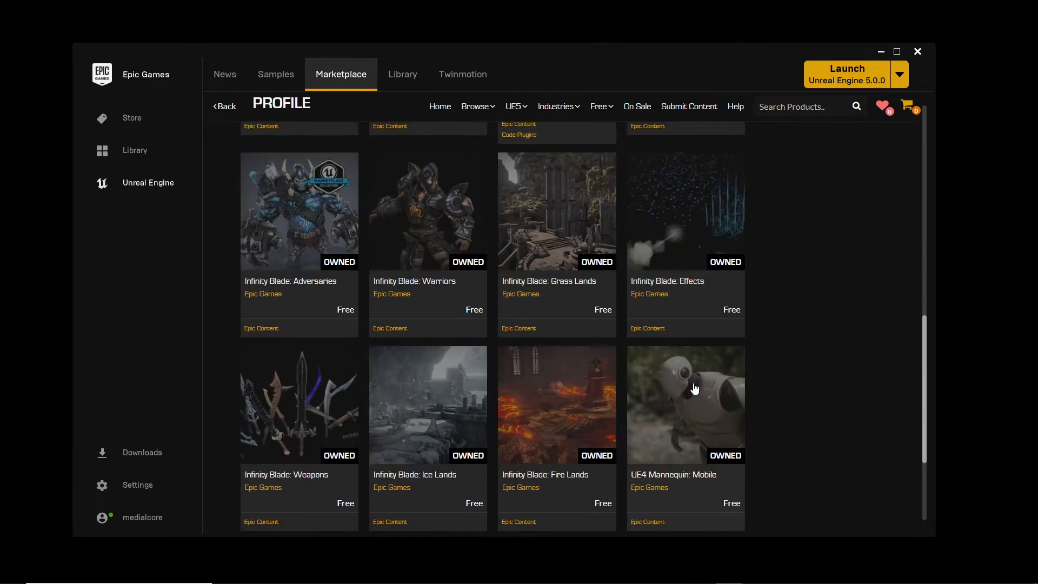
scroll(449, 331, down, 2)
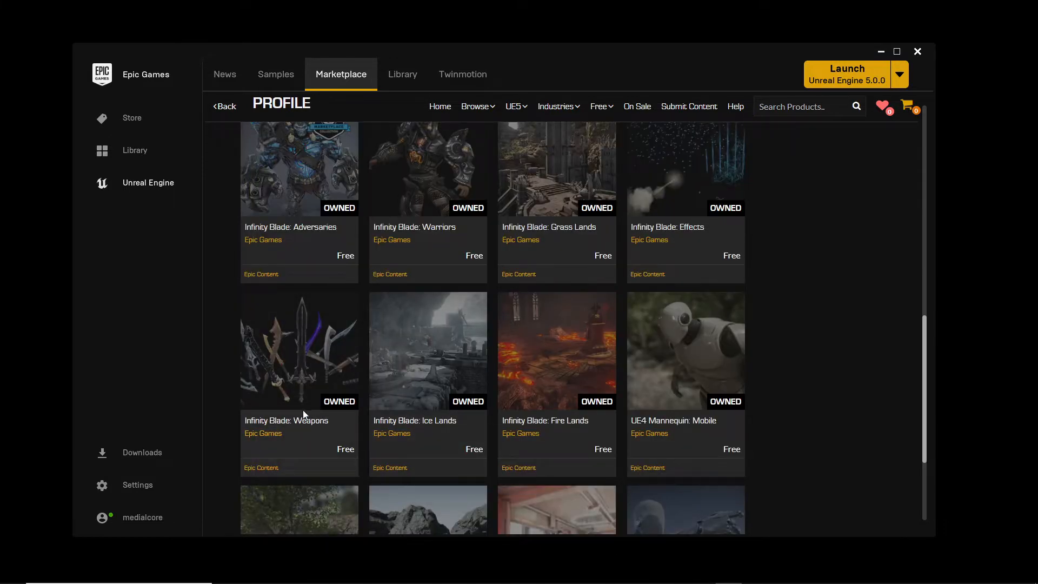
scroll(394, 443, down, 3)
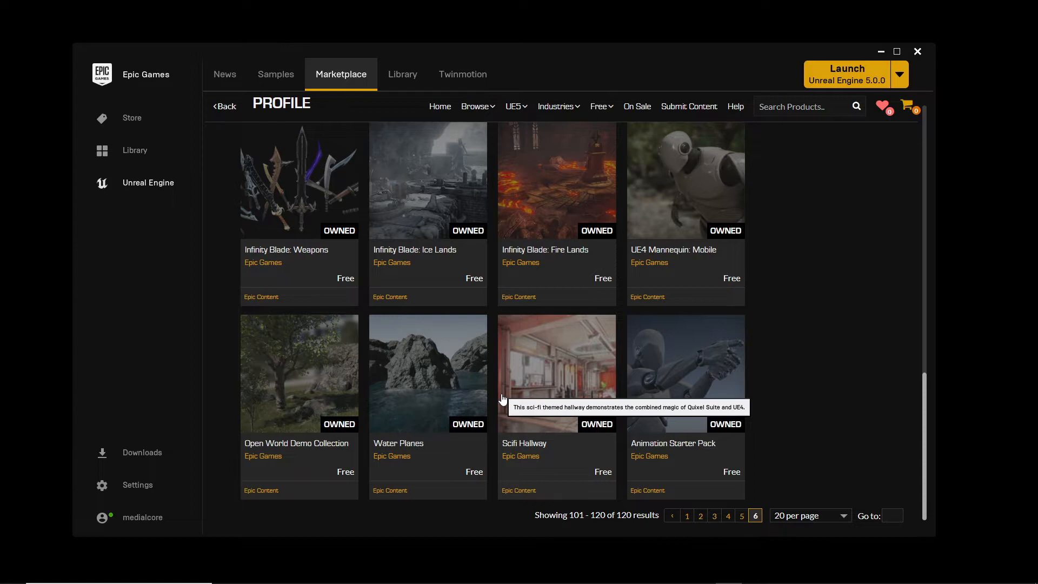
- Open the Infinity Blade: Weapons product page and view its preview image enlarged
click(320, 196)
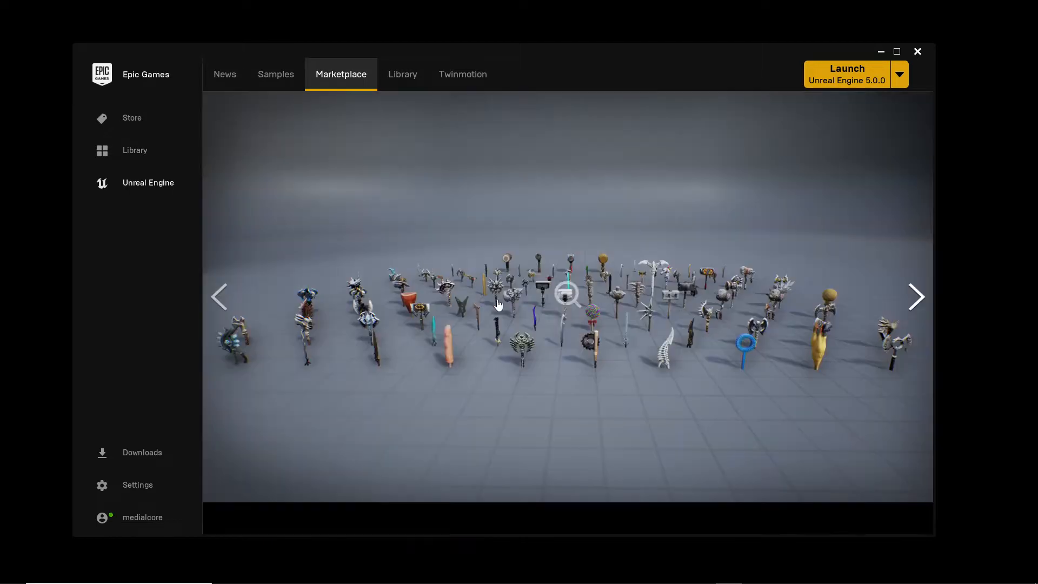
click(419, 263)
click(224, 289)
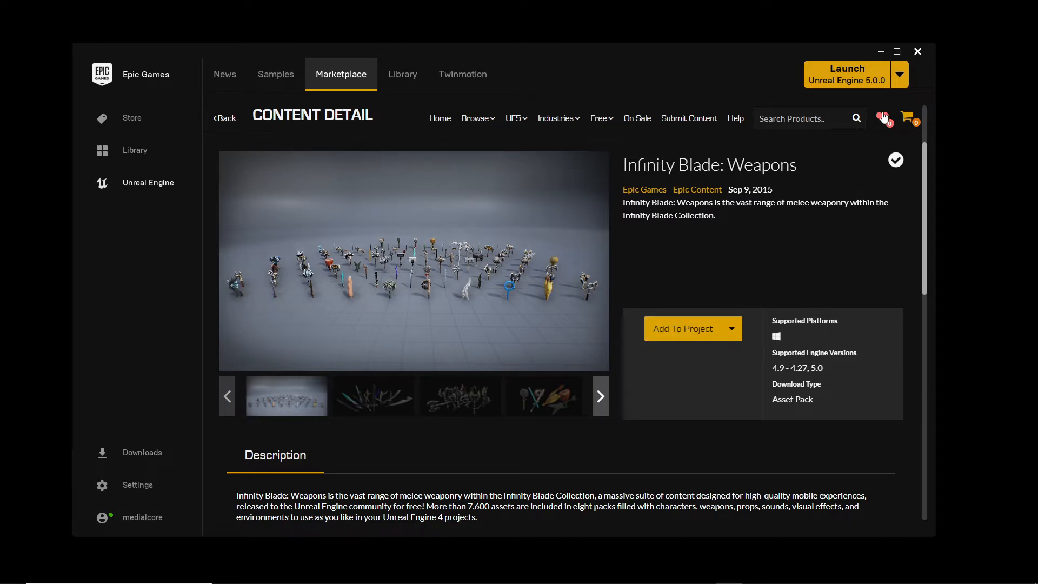
- Return to Unreal Editor, dock the Content Drawer in the layout and enlarge its area below the viewport
click(881, 52)
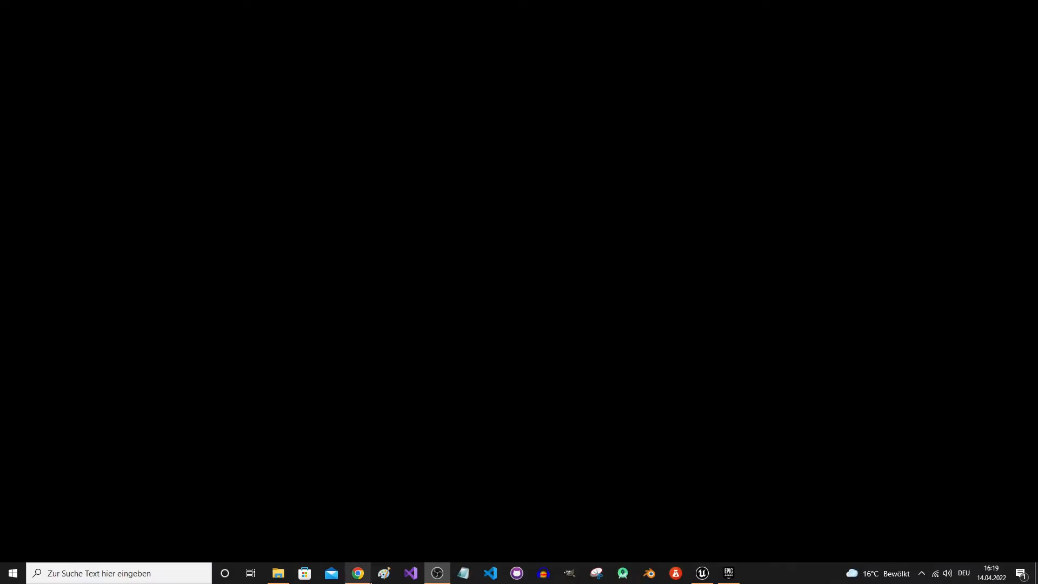
click(702, 573)
click(38, 577)
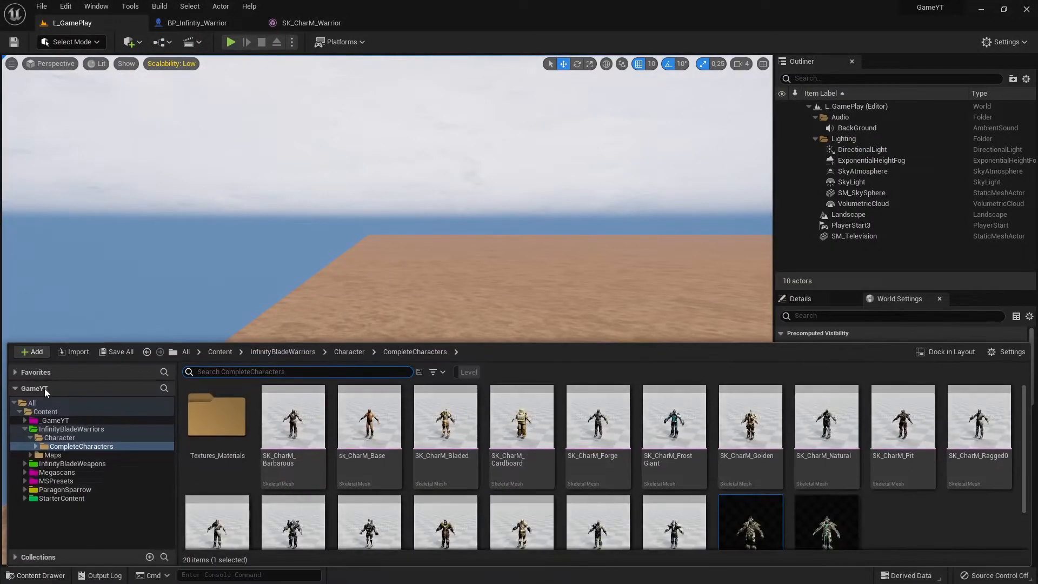
click(952, 352)
scroll(84, 478, up, 2)
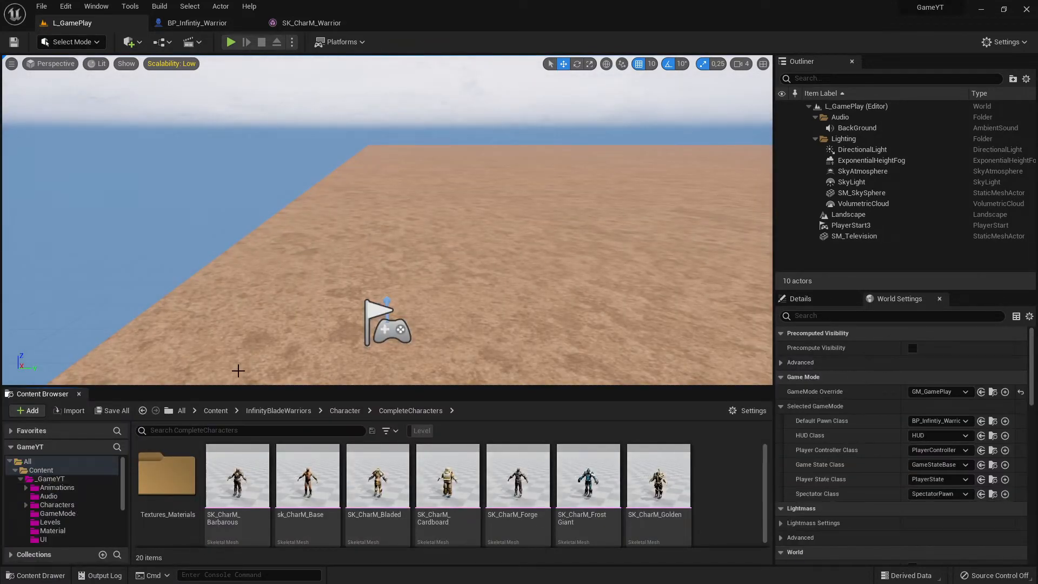
drag(244, 388, 259, 297)
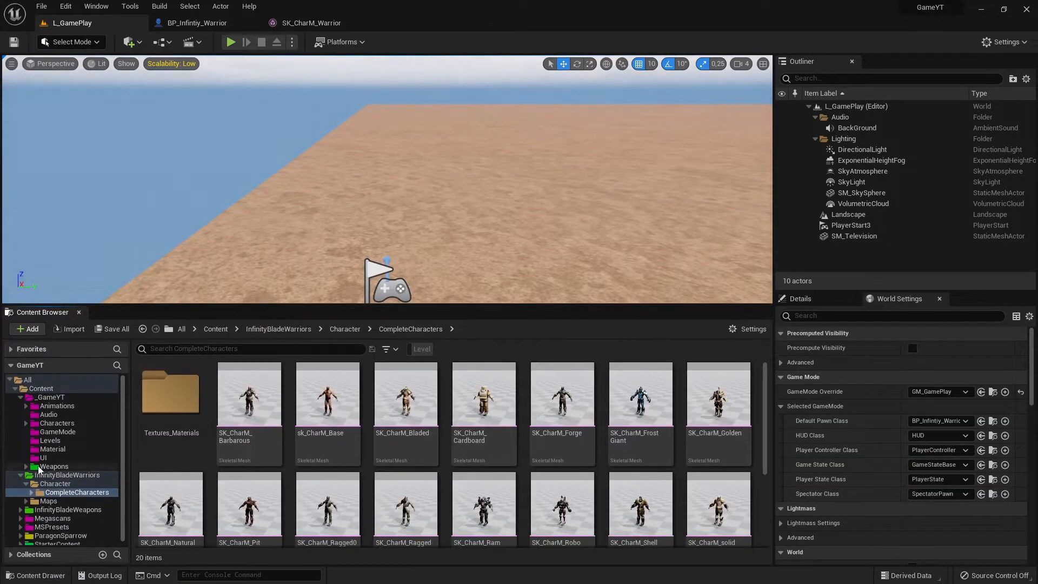
- Show the Content root folder and collapse the _GameYT and InfinityBladeWarriors folders in the folder tree
click(16, 389)
click(15, 389)
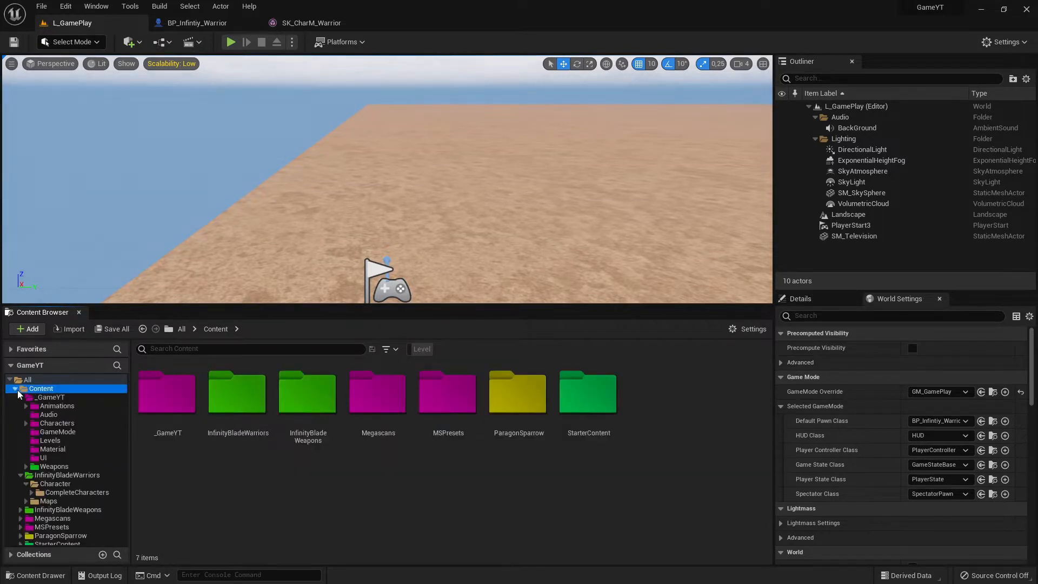
click(21, 398)
click(20, 406)
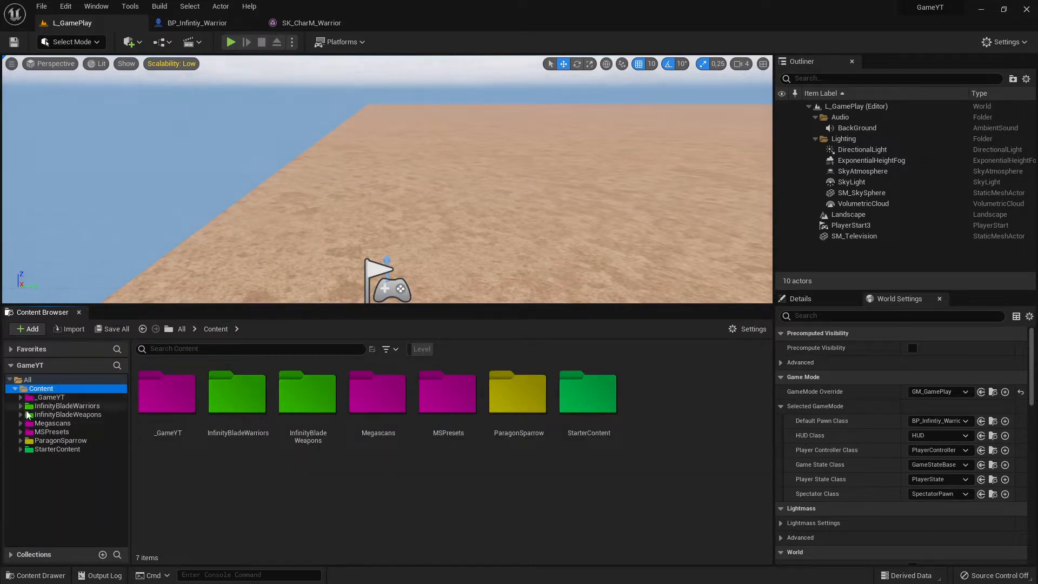
- Look through the contents of the InfinityBladeWarriors, InfinityBladeWeapons and _GameYT folders
click(70, 415)
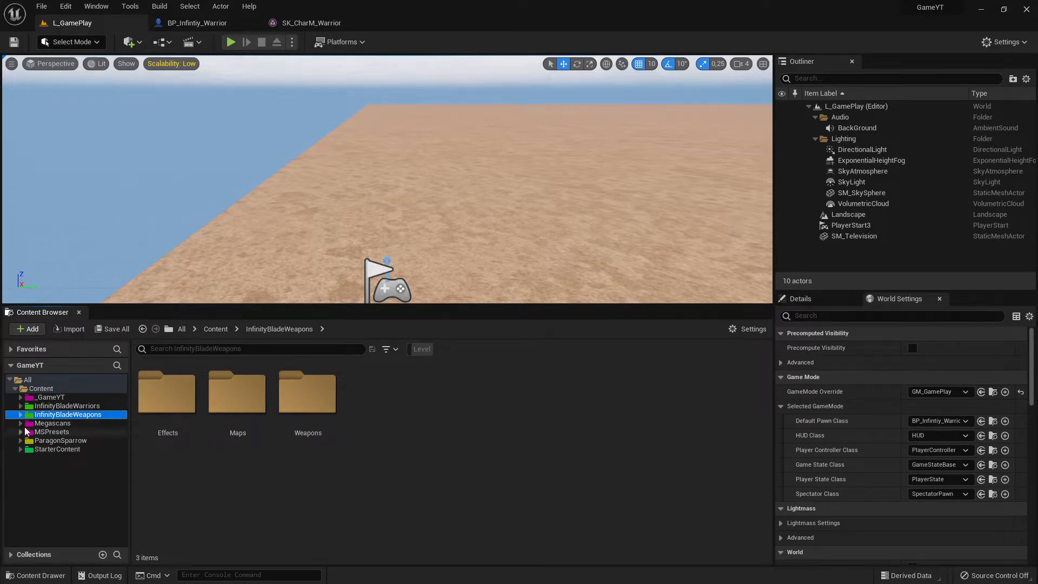
click(54, 406)
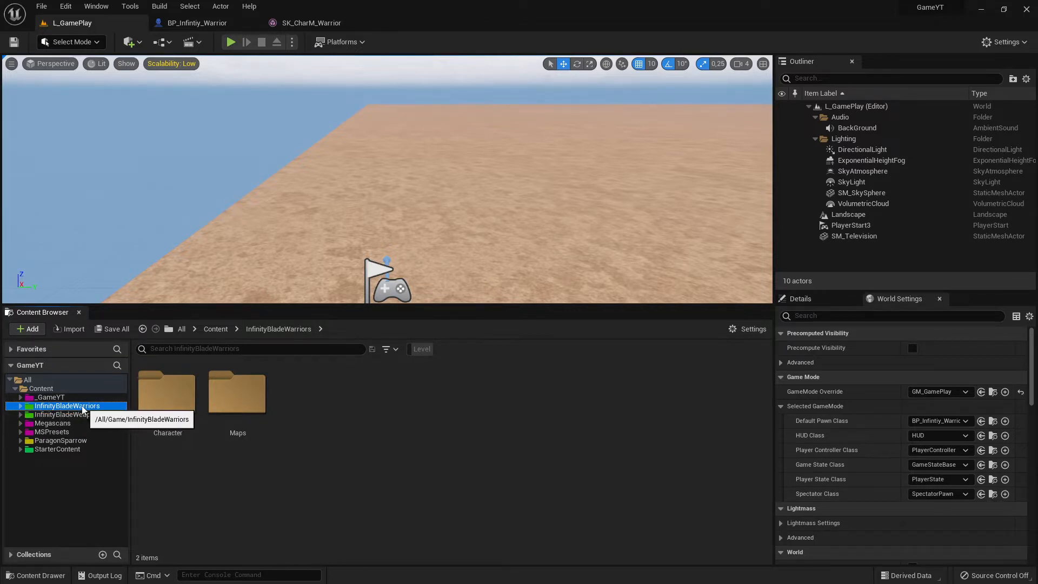
click(69, 415)
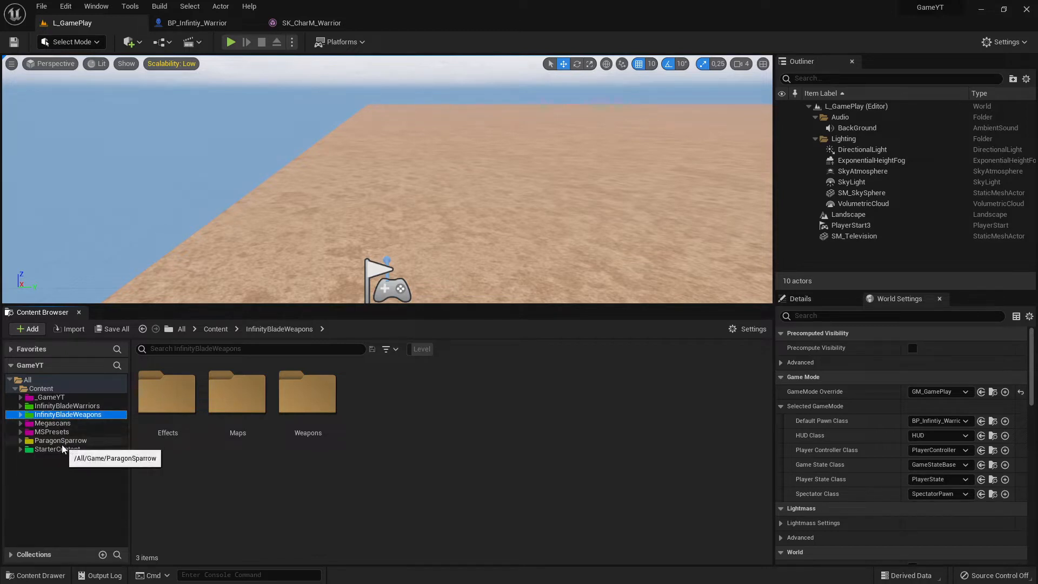
click(52, 398)
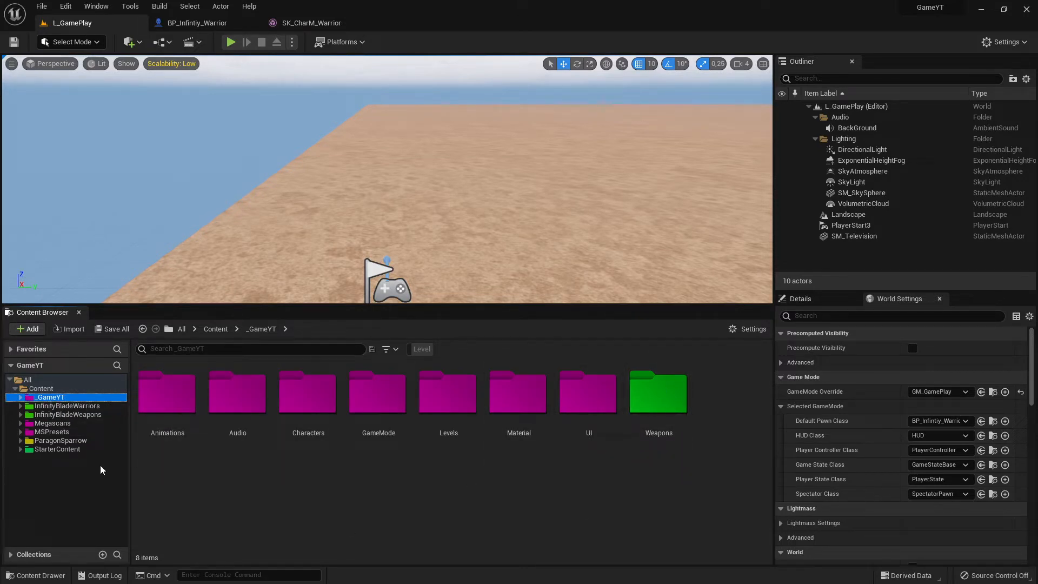
click(87, 414)
click(54, 405)
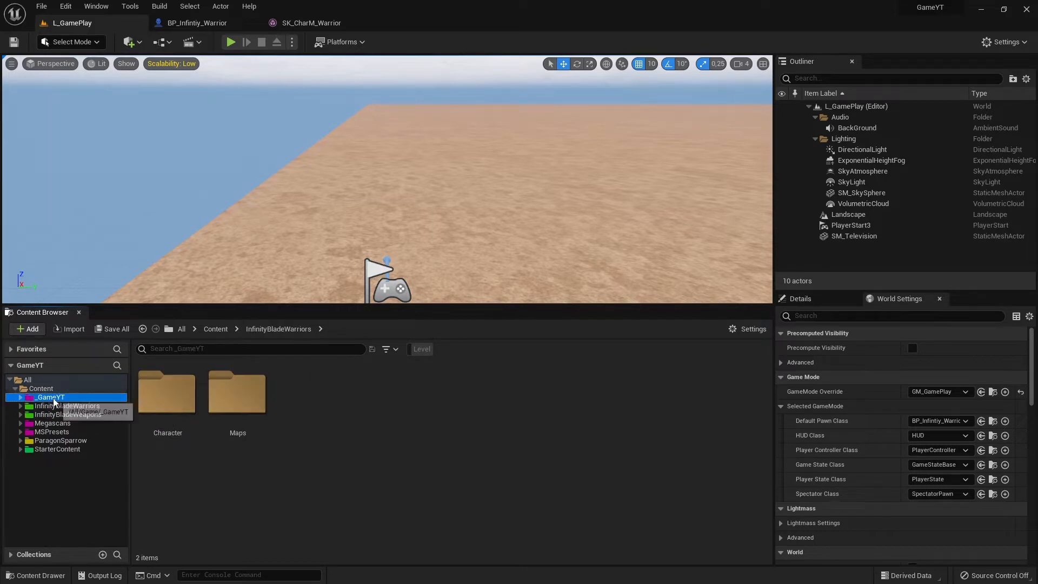
click(71, 414)
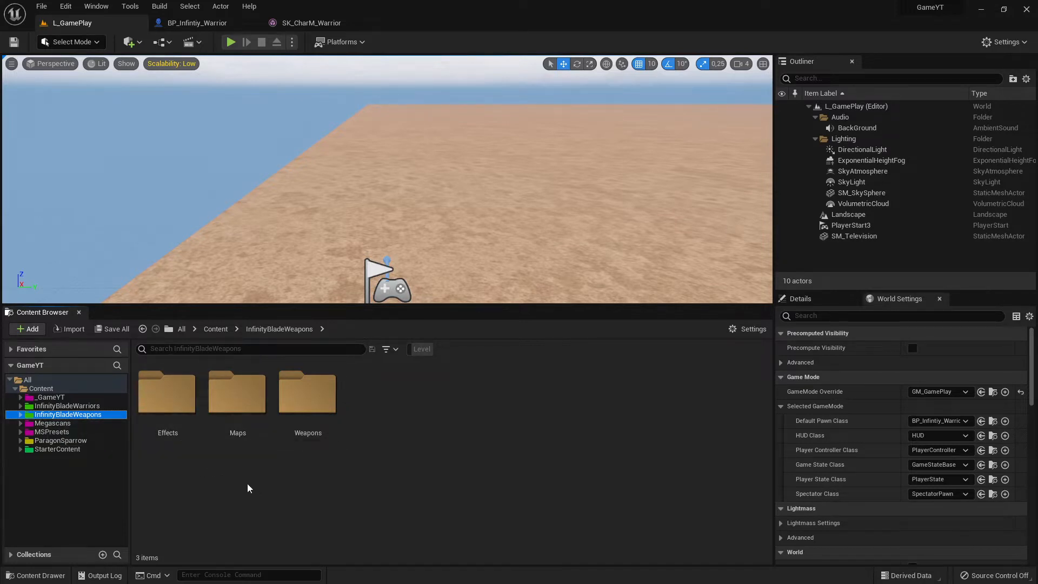
- Check the Maps folder inside InfinityBladeWeapons and go back to the pack's main folder
click(243, 413)
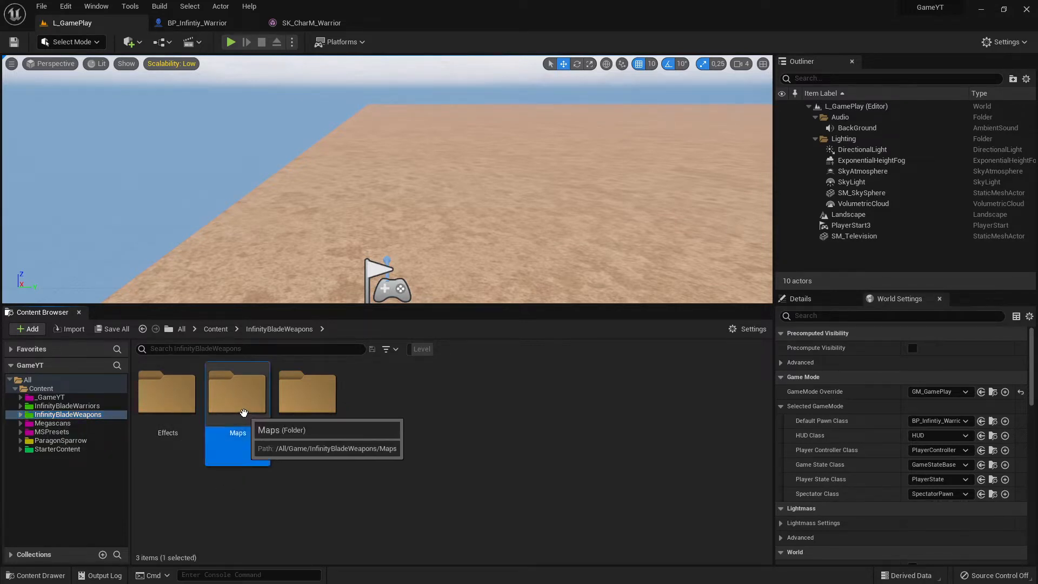
double_click(244, 413)
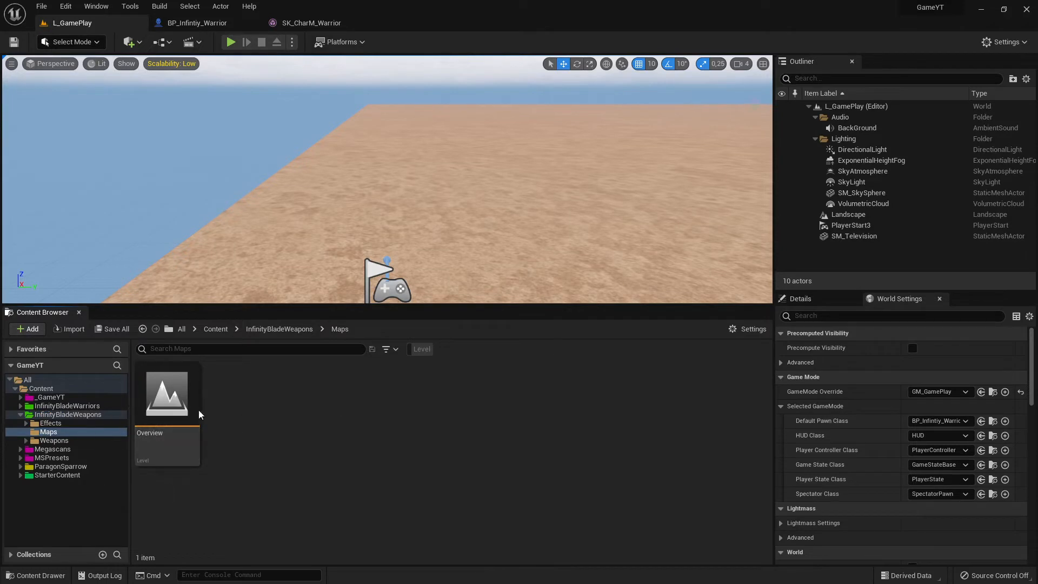
click(65, 414)
- Browse the InfinityBladeWeapons pack through Weapons, Blade and Axes, and open the Blade_GreatBlade folder
double_click(308, 421)
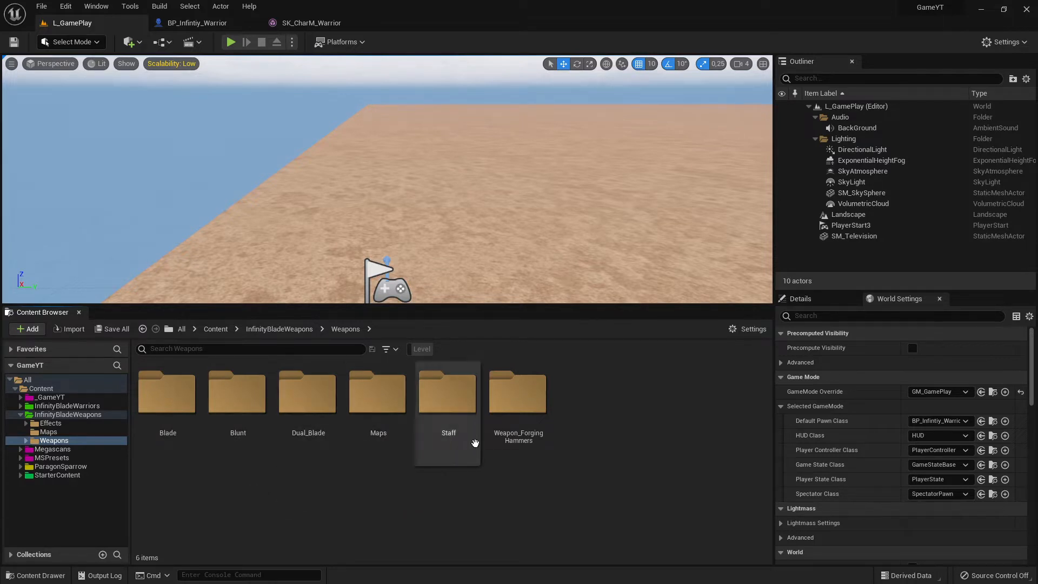
double_click(166, 428)
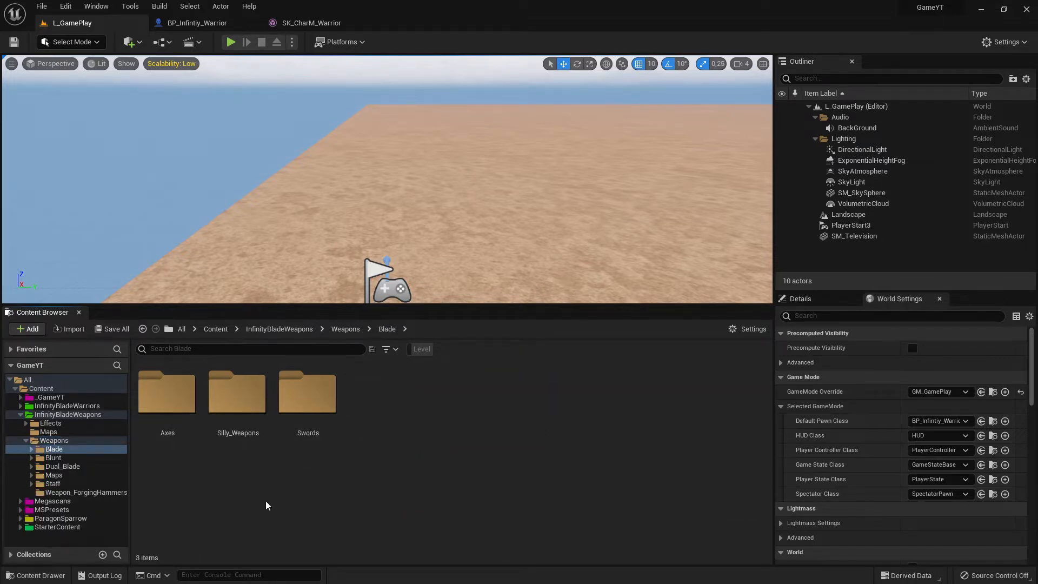
double_click(168, 400)
scroll(397, 478, down, 1)
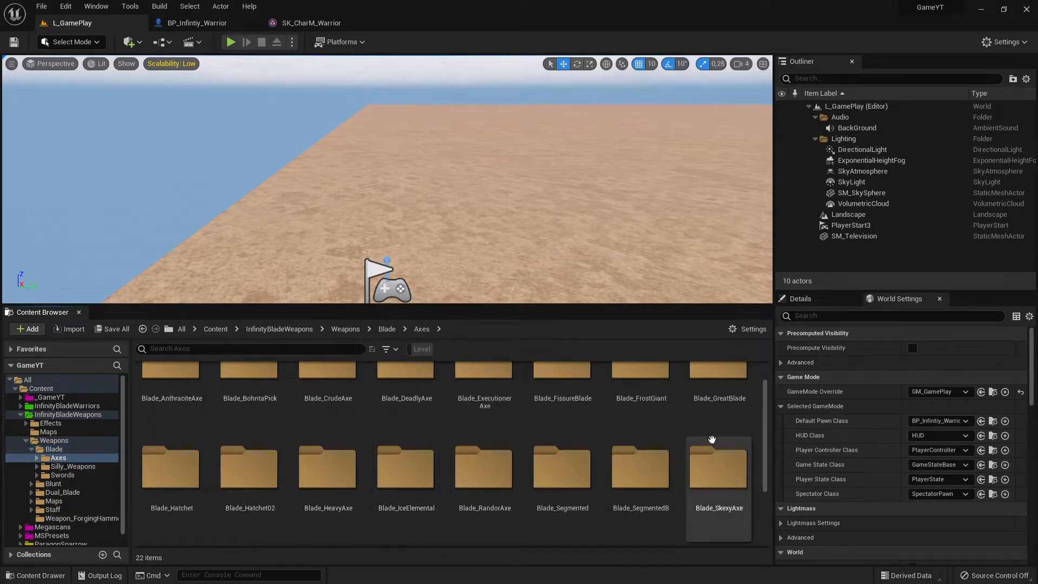
scroll(238, 465, up, 1)
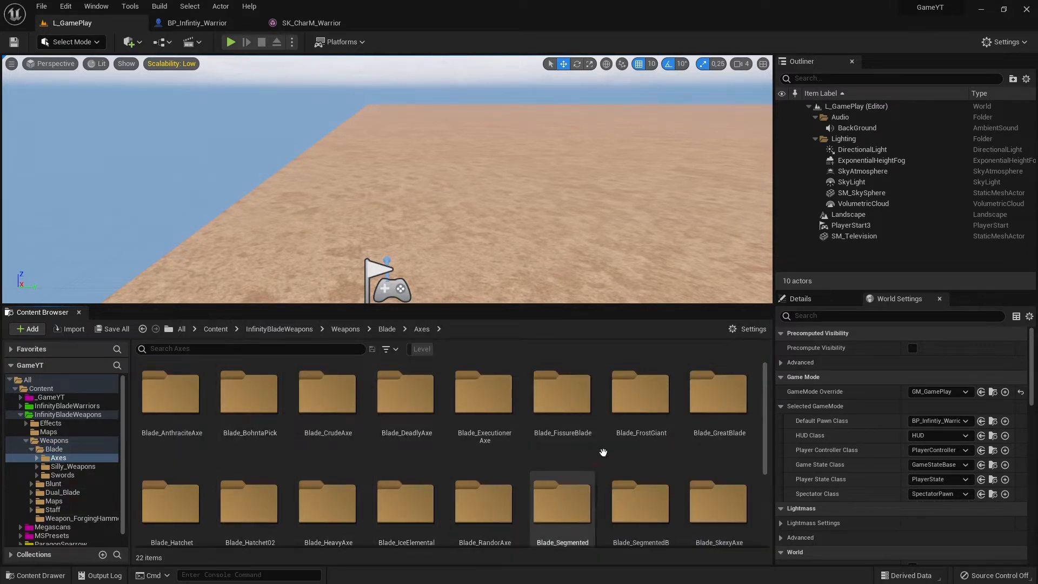
scroll(556, 480, down, 2)
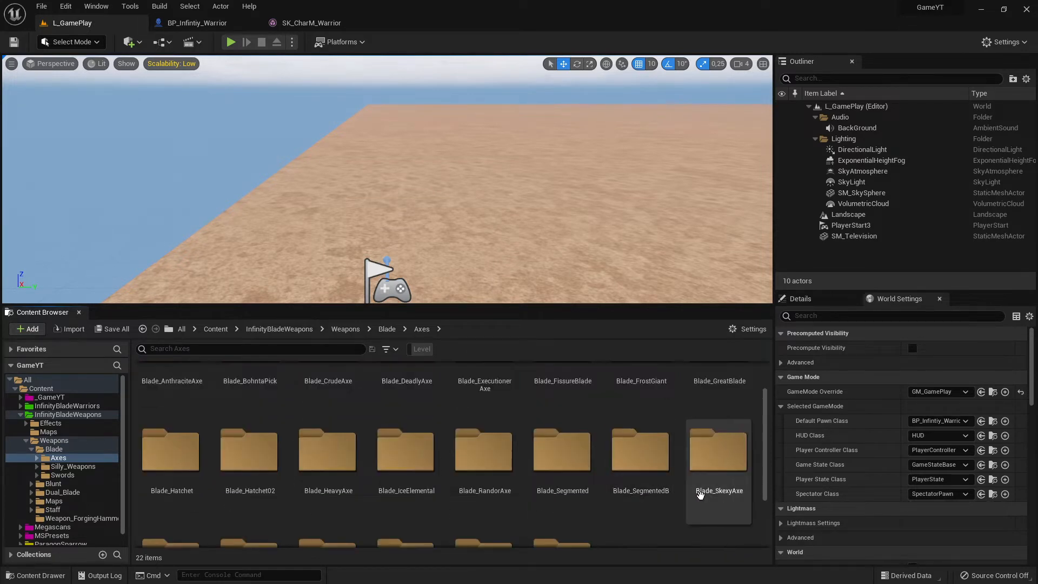
scroll(719, 467, up, 2)
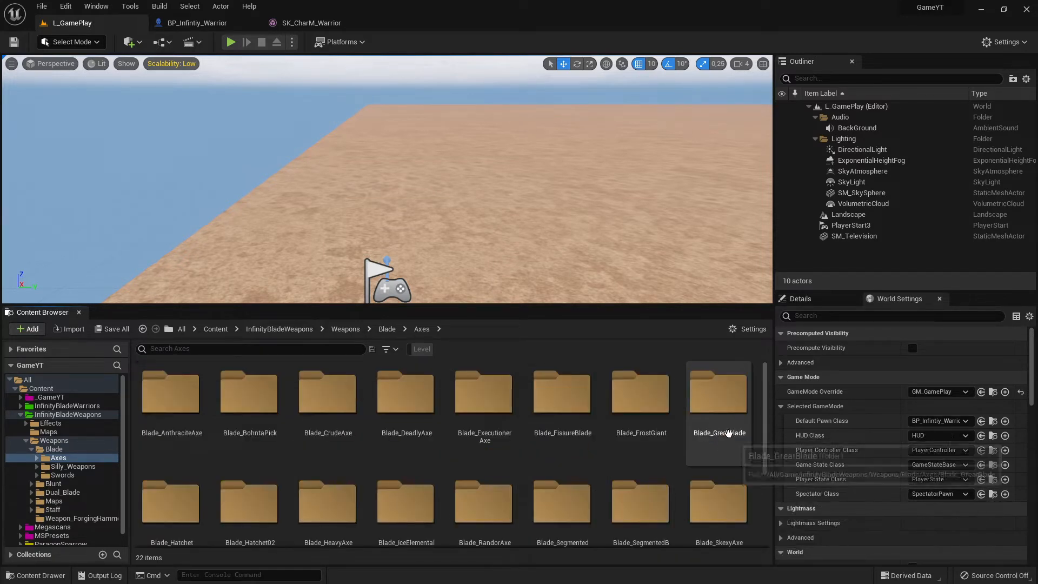
double_click(719, 424)
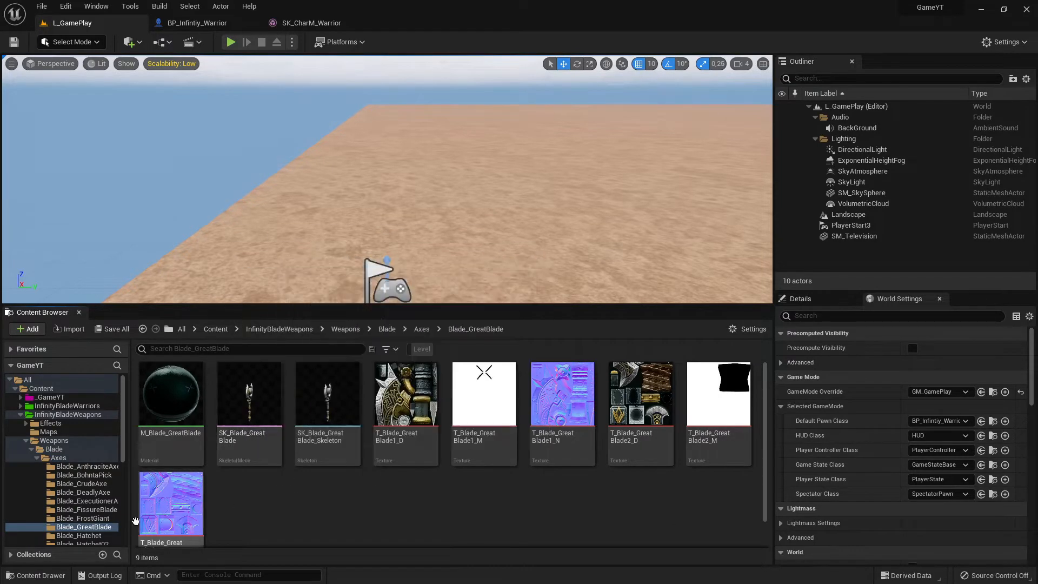
- Collapse the InfinityBladeWeapons folder in the folder tree, returning to the pack's main folder
click(26, 424)
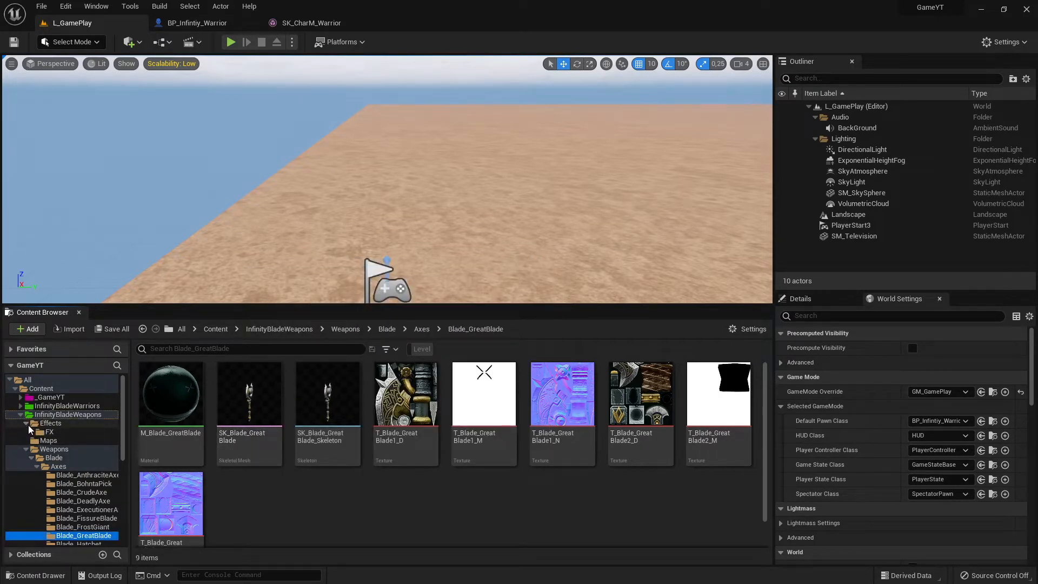
click(27, 424)
click(20, 416)
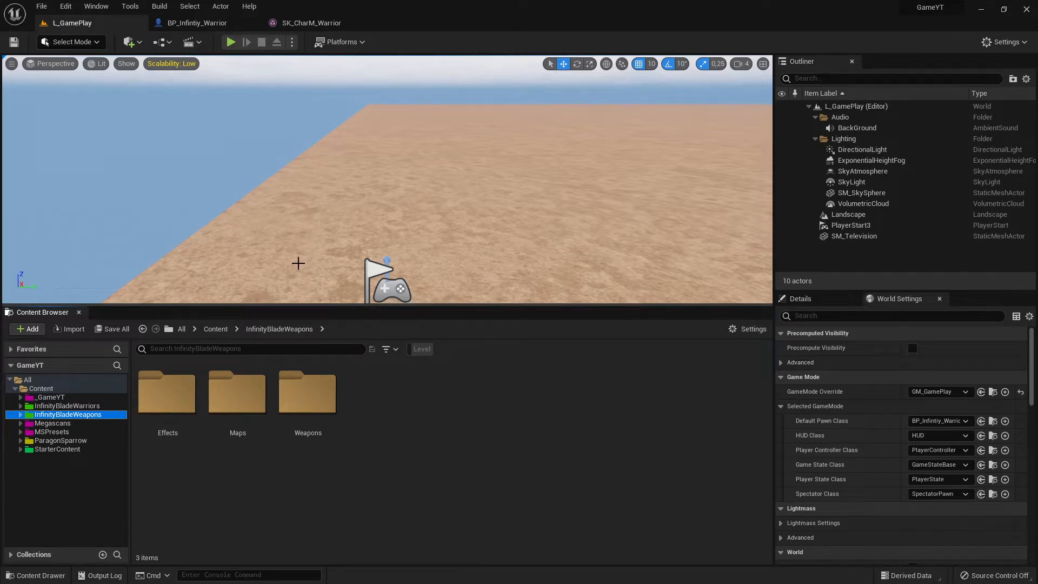
- Shrink the Content Browser's height to give the level viewport more room
right_drag(330, 199, 254, 297)
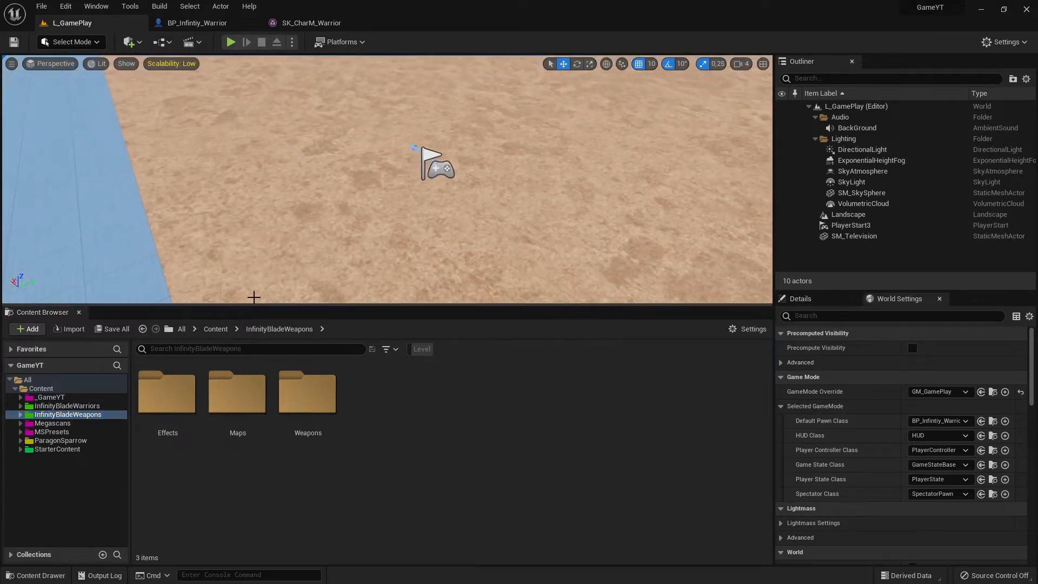
drag(260, 306, 291, 407)
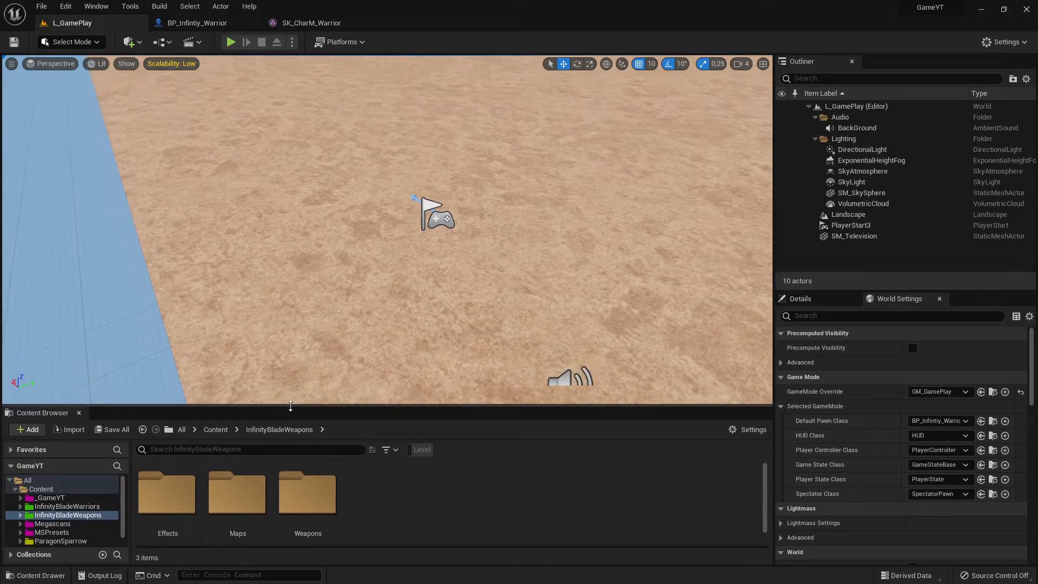
mouse_move(388, 321)
right_down()
mouse_move(428, 303)
mouse_move(373, 335)
mouse_move(362, 325)
mouse_move(374, 320)
right_up()
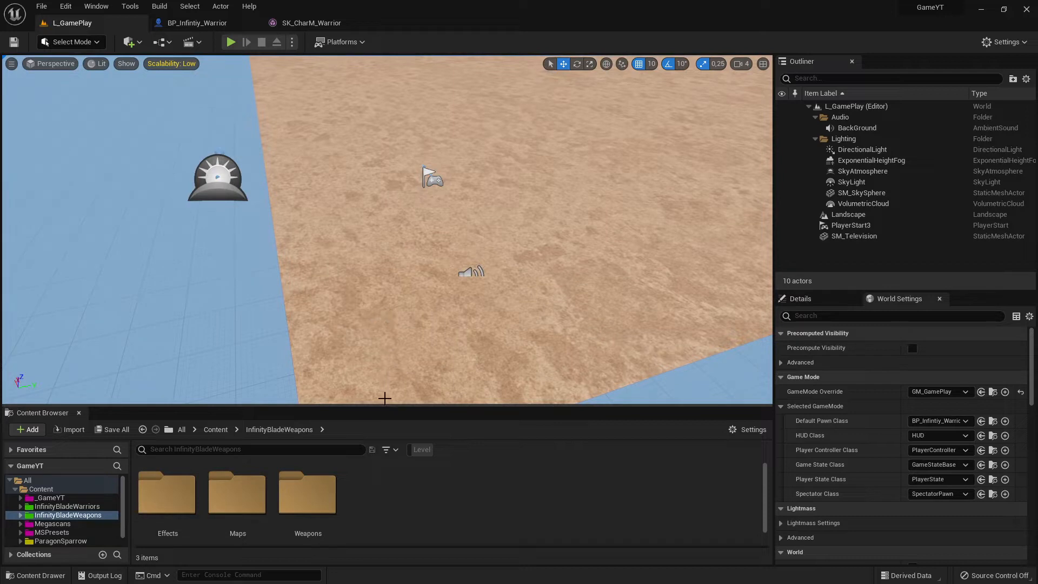
mouse_move(385, 399)
mouse_down()
mouse_move(385, 413)
mouse_move(393, 389)
mouse_up()
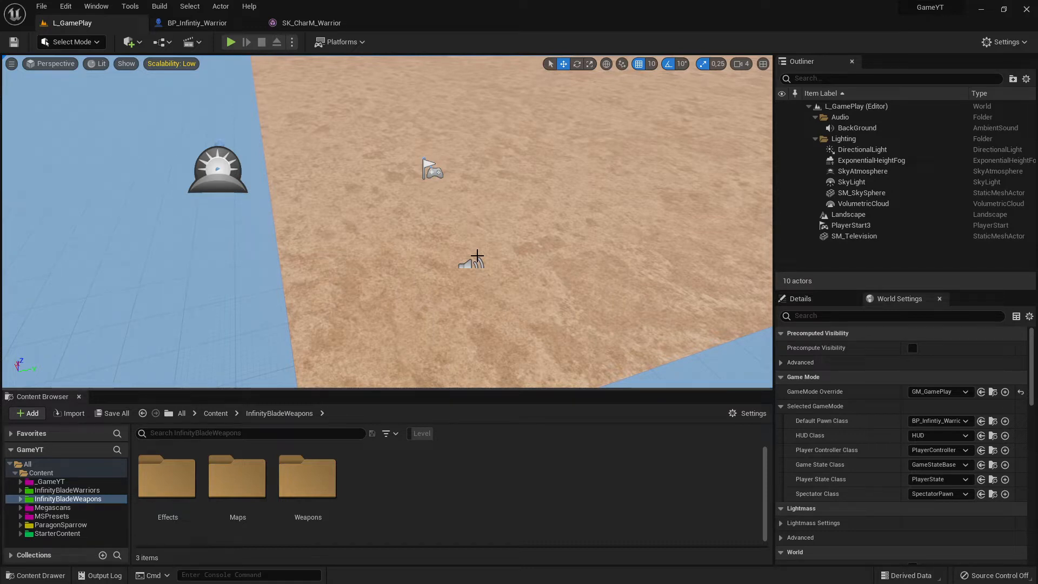
right_drag(511, 147, 493, 202)
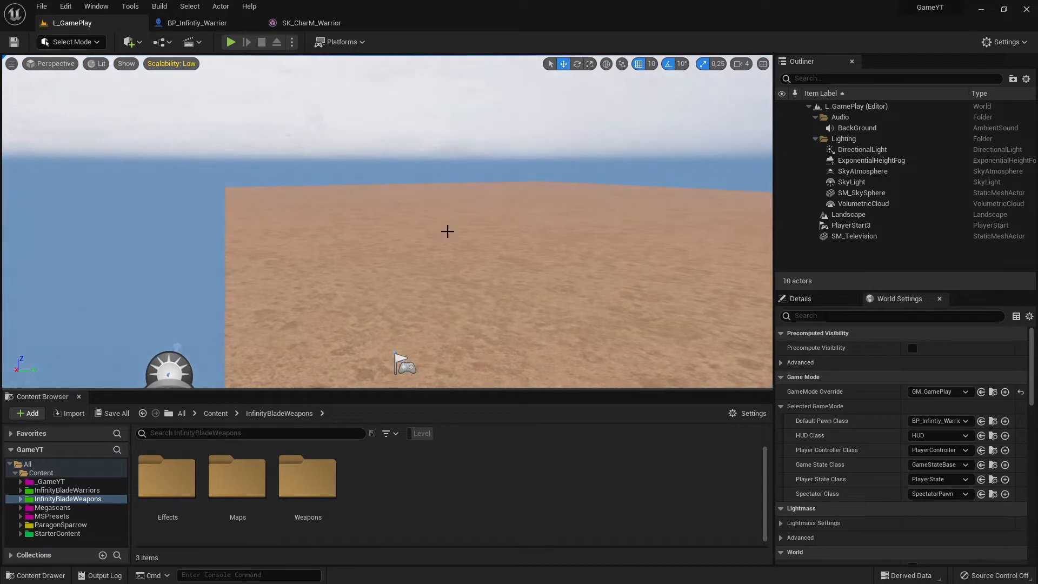
mouse_move(414, 242)
right_down()
mouse_move(511, 227)
mouse_move(422, 224)
right_up()
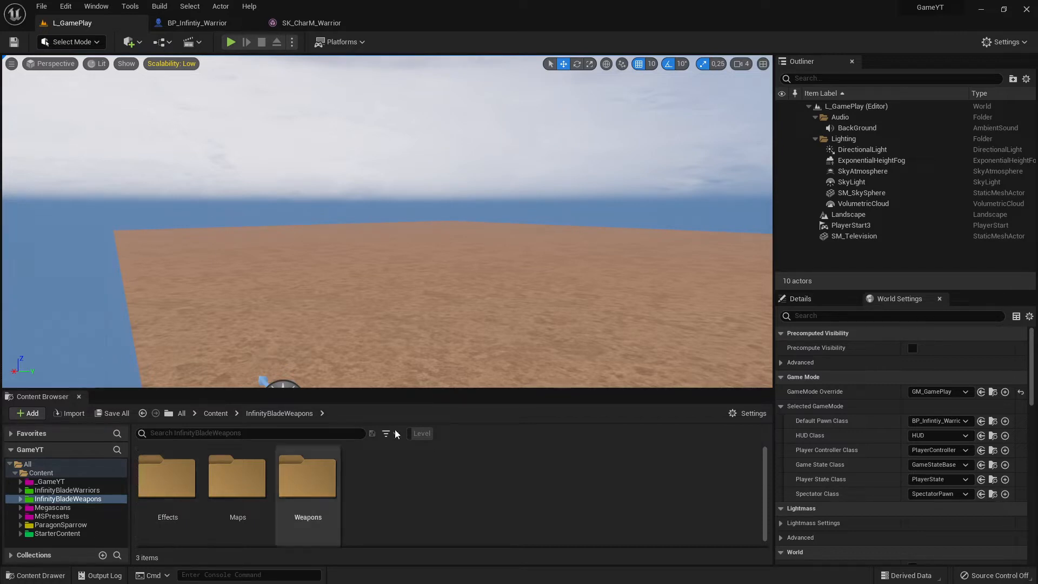
- Locate the default pawn class in the Content Browser, open BP_Infintiy_Warrior and show the character in its 3D view
click(994, 421)
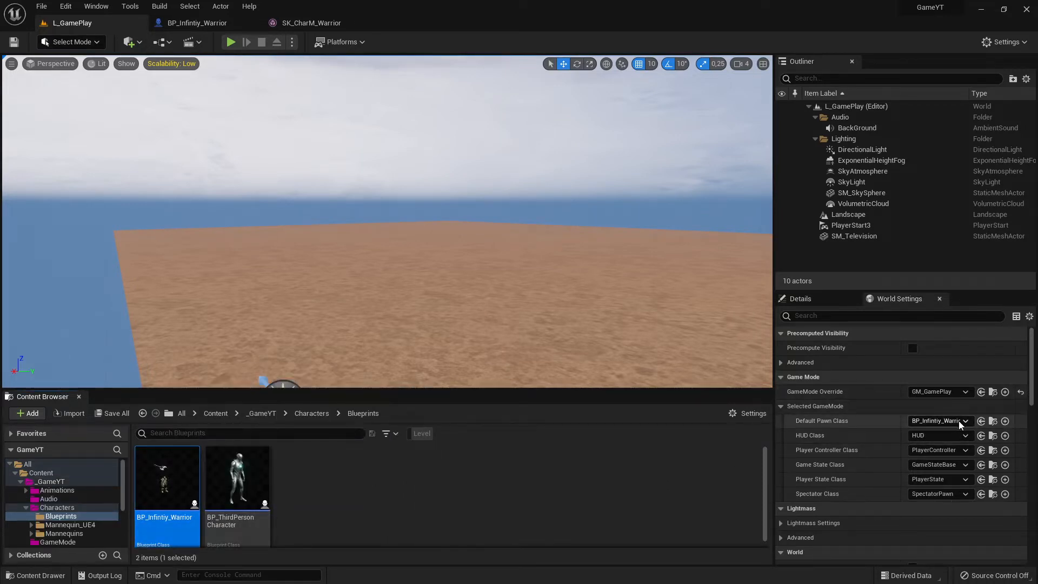
double_click(162, 486)
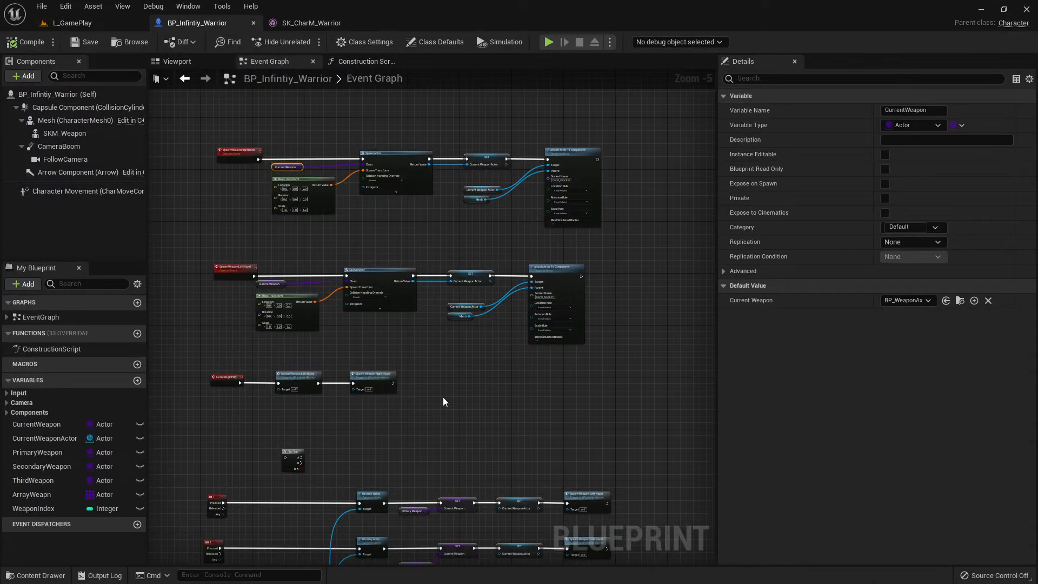
right_drag(232, 124, 375, 151)
right_drag(276, 213, 470, 297)
click(208, 66)
scroll(423, 346, up, 6)
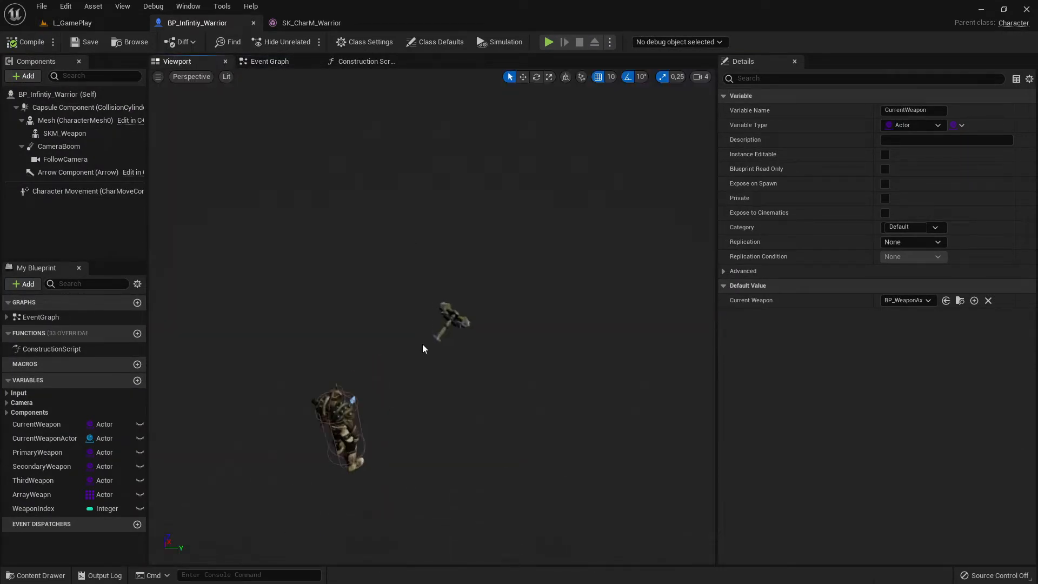
right_drag(423, 347, 216, 360)
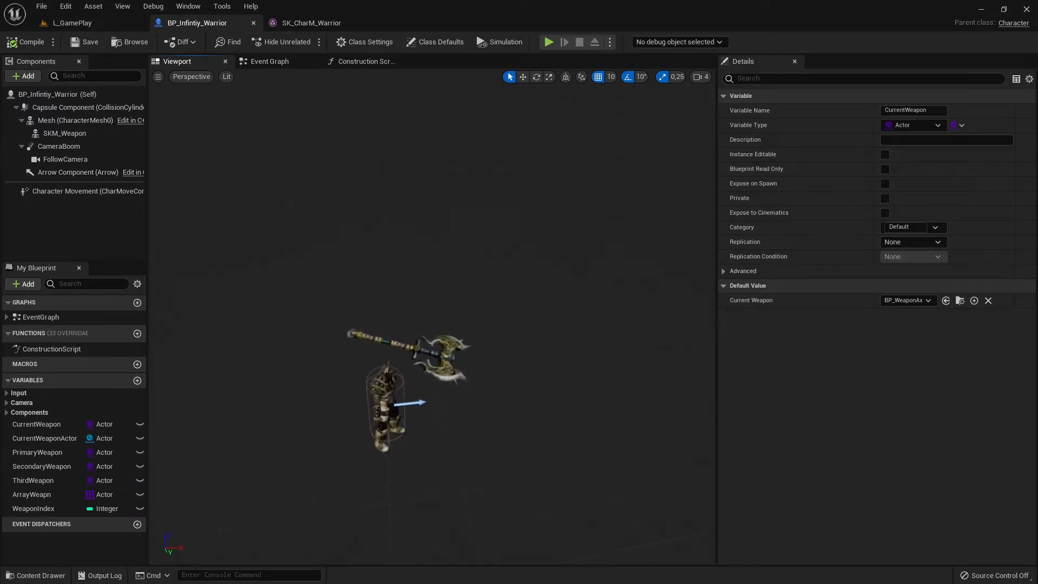
- Try moving the SKM_Weapon axe near the warrior and view it from other angles
click(454, 378)
right_drag(514, 384, 341, 430)
right_drag(333, 308, 362, 296)
key(w)
drag(327, 262, 461, 414)
right_drag(461, 414, 681, 413)
right_drag(411, 354, 313, 361)
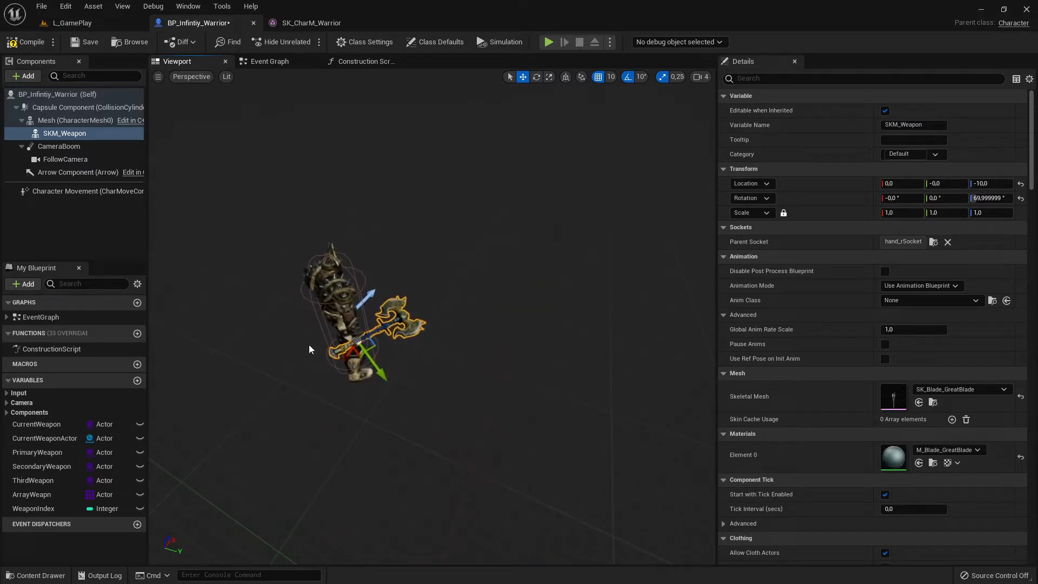
- Delete the SKM_Weapon component from the warrior's mesh and select the blueprint's root
click(69, 134)
key(Delete)
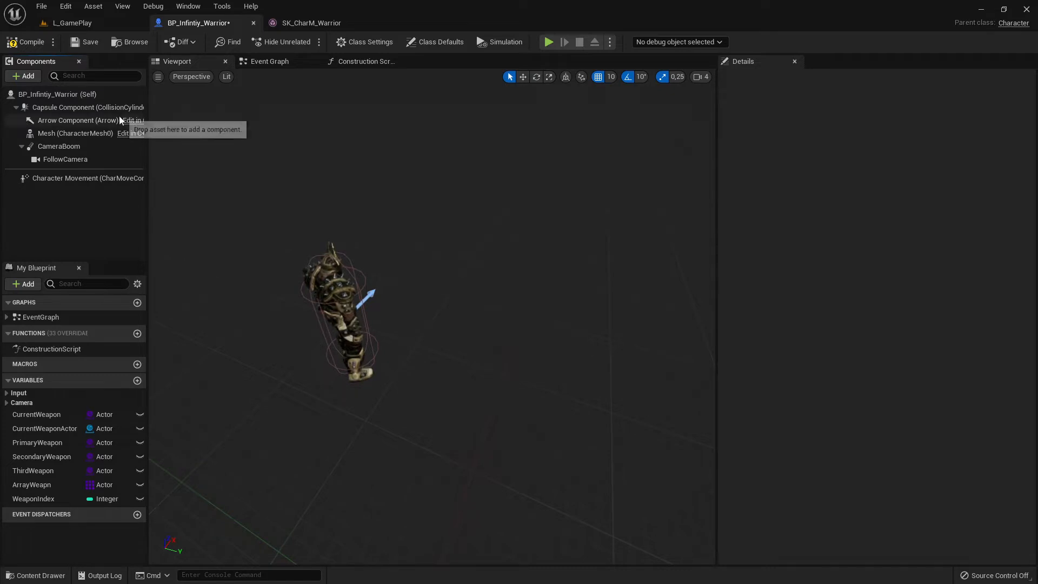
click(57, 95)
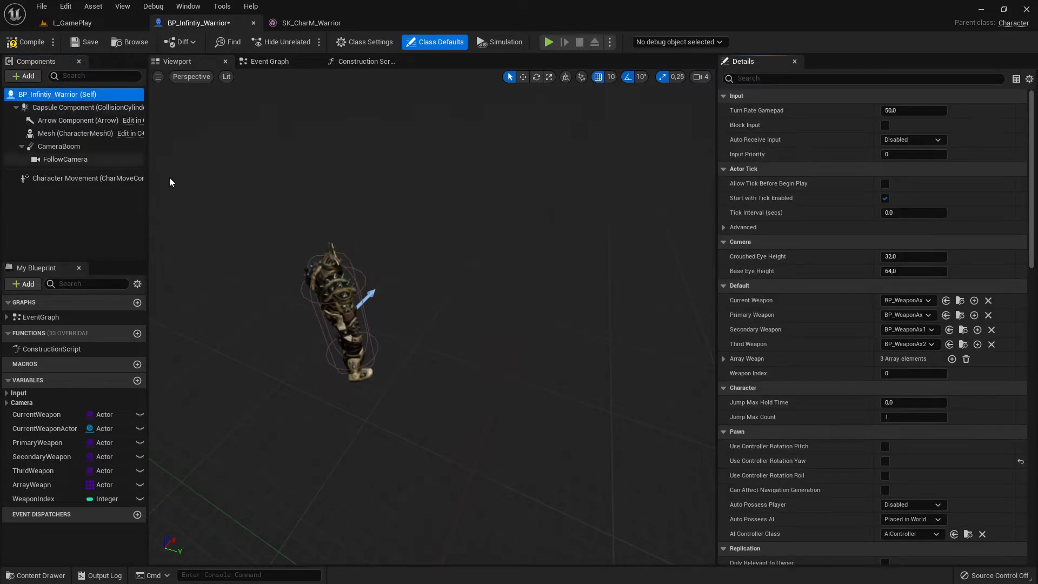
click(27, 76)
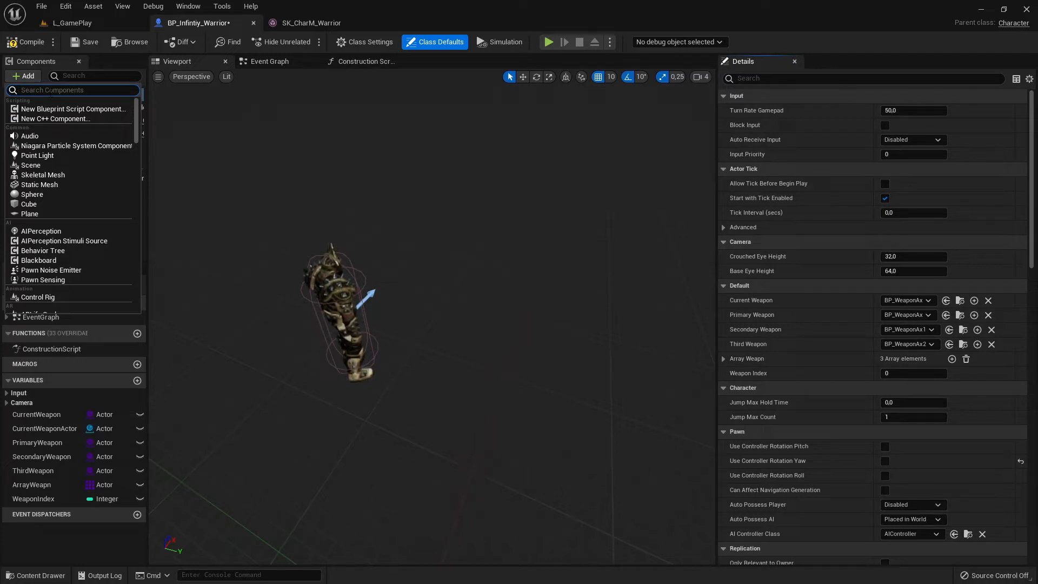
- Return to the L_GamePlay level and browse InfinityBladeWeapons through Weapons, Blade and Axes into the Blade_AnthraciteAxe folder
click(76, 27)
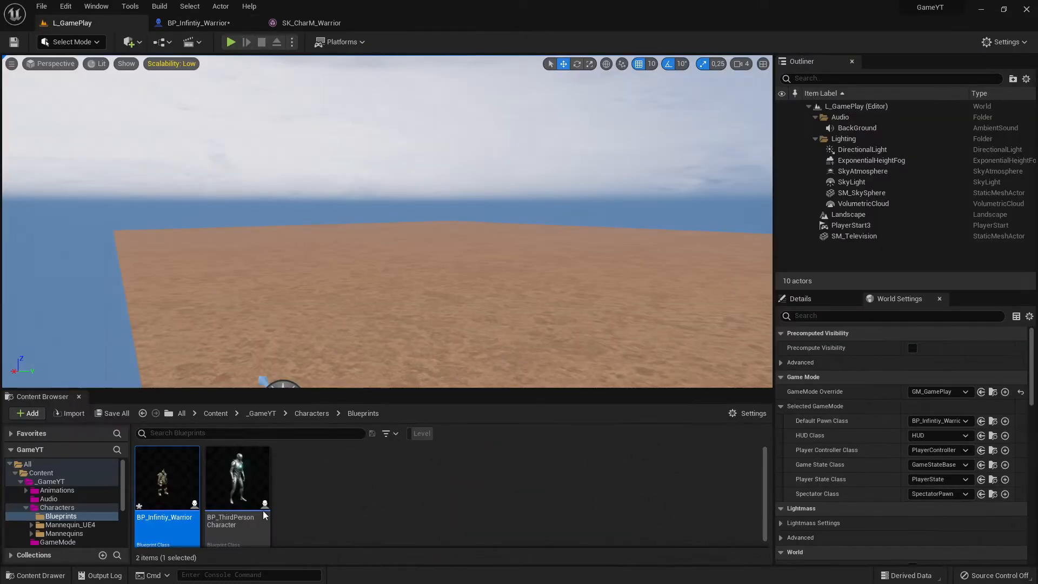
scroll(75, 503, down, 2)
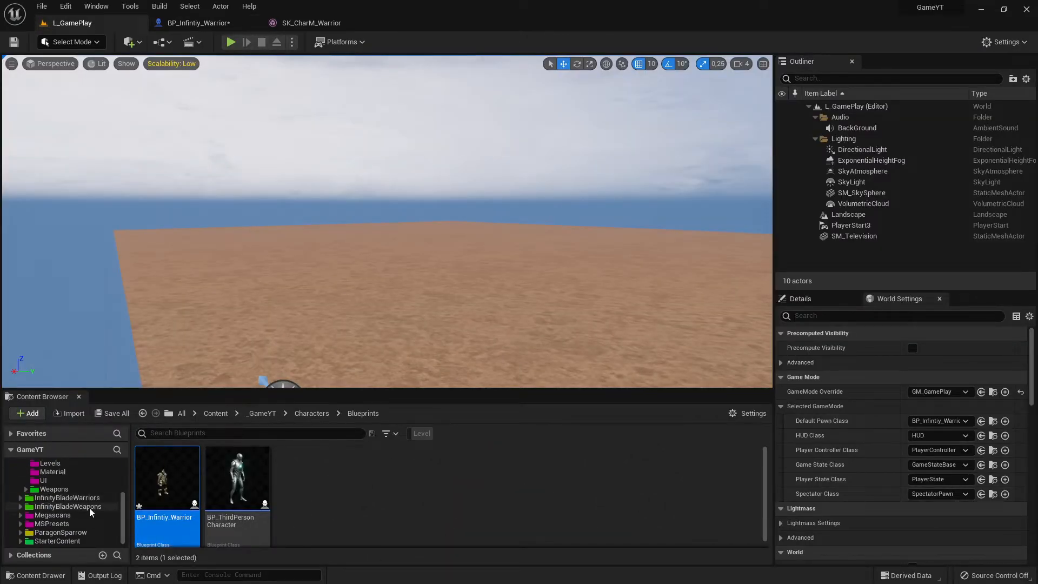
click(81, 507)
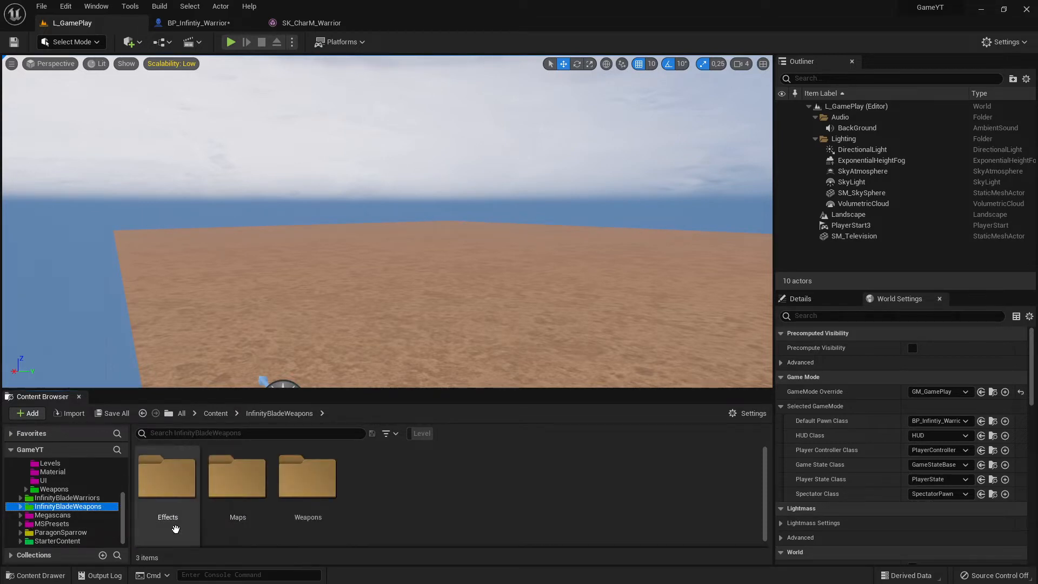
double_click(307, 479)
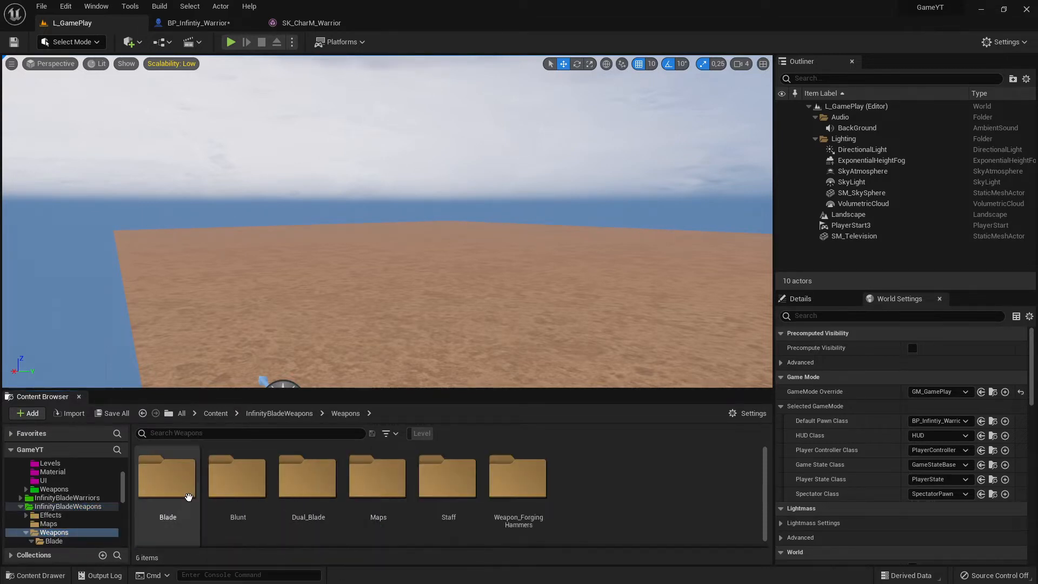
double_click(172, 484)
double_click(174, 486)
double_click(174, 486)
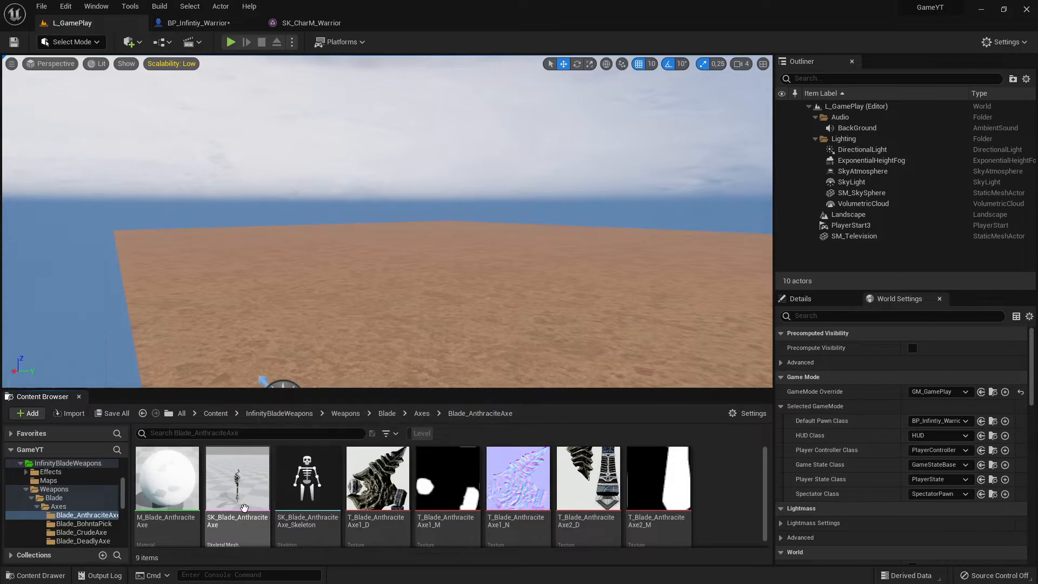
mouse_move(244, 507)
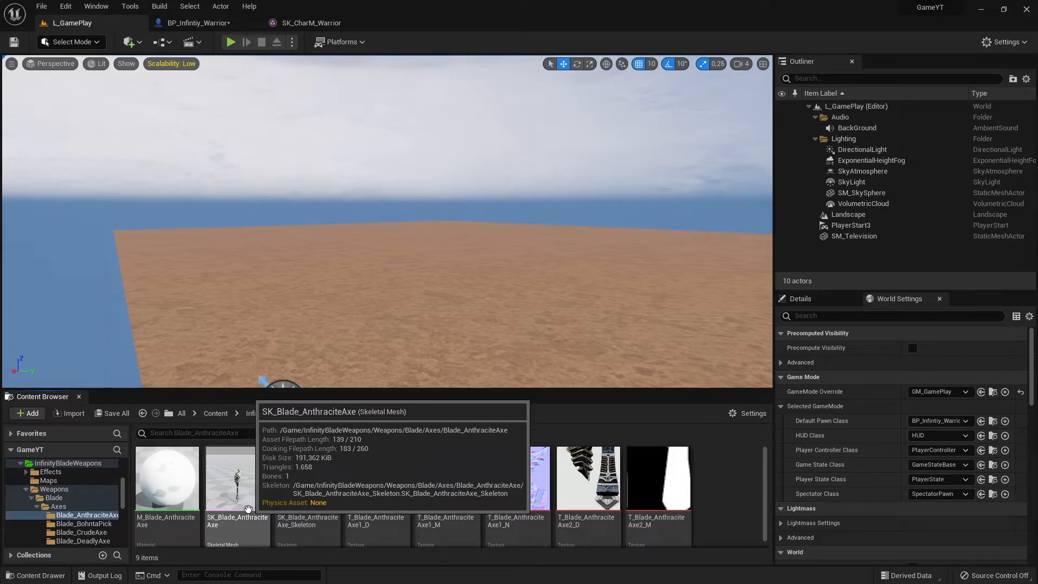
- Add a Skeletal Mesh component to the BP_Infintiy_Warrior blueprint
click(197, 22)
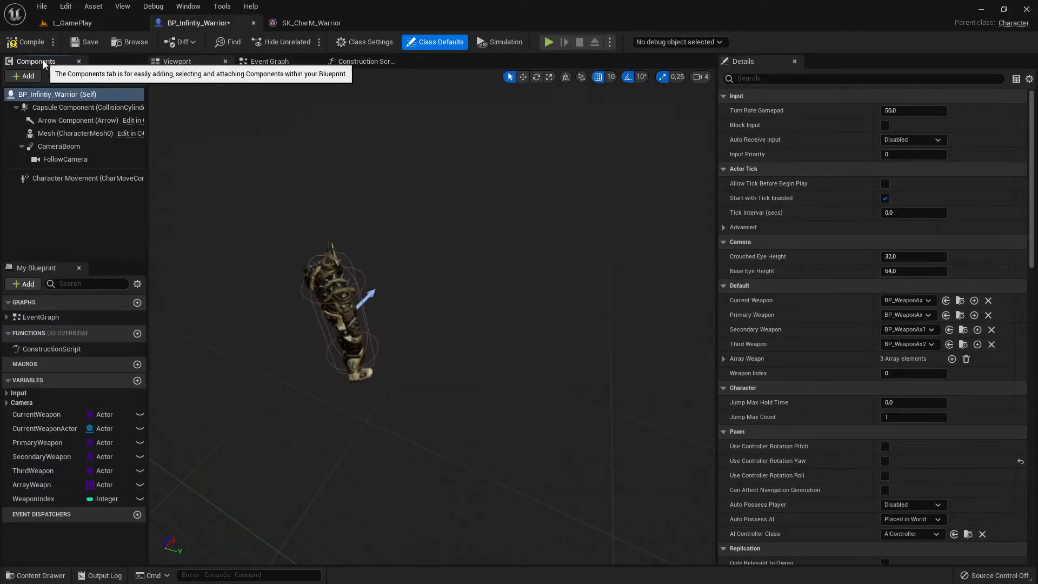
click(24, 76)
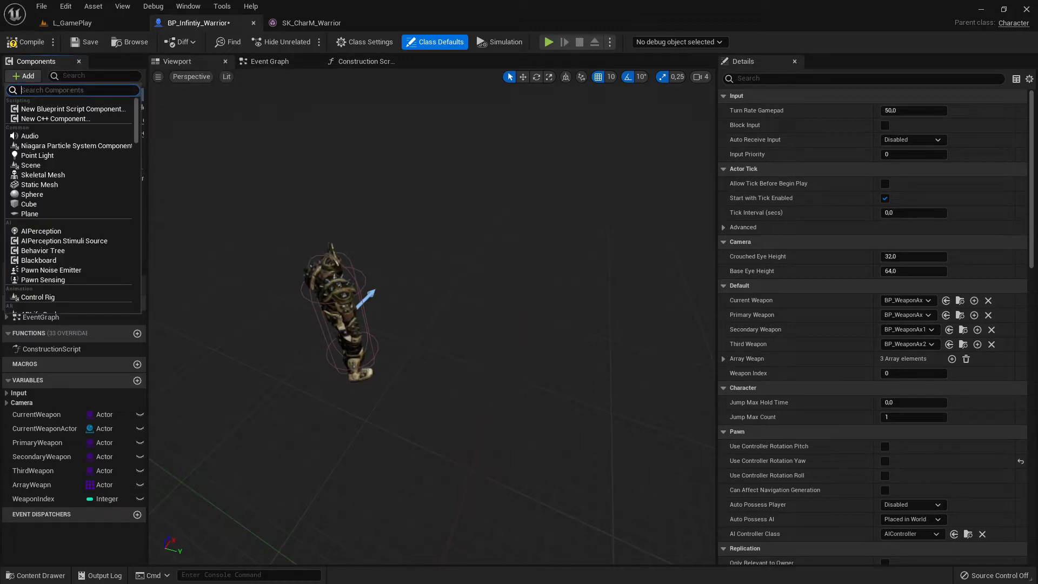
text(sk)
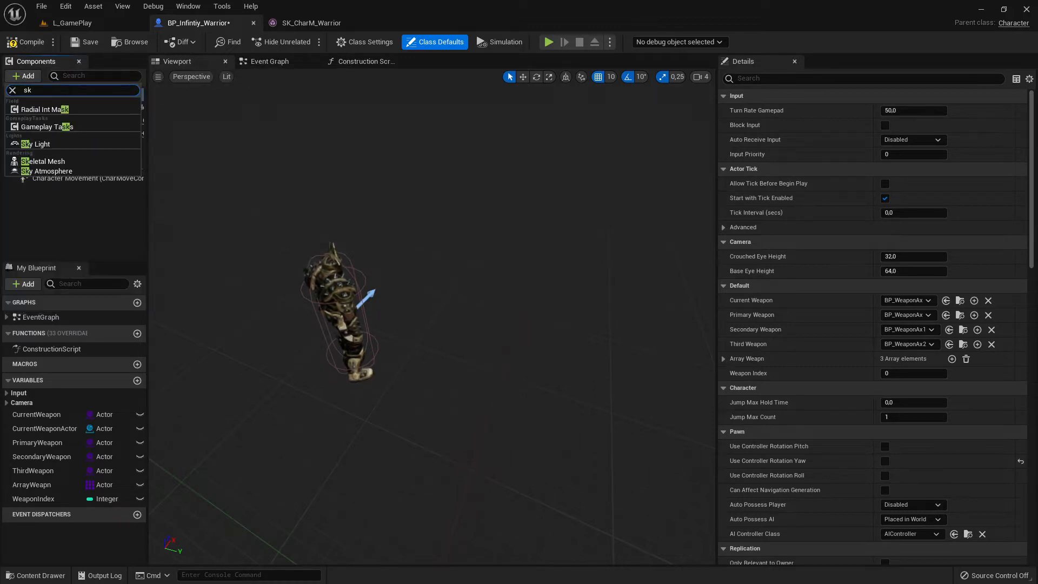
text(et)
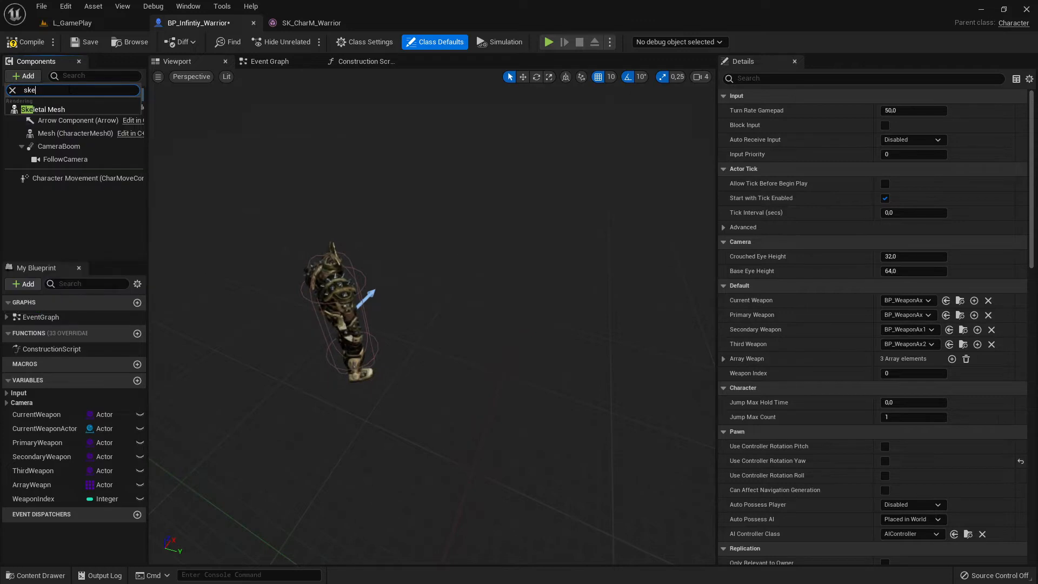
click(57, 109)
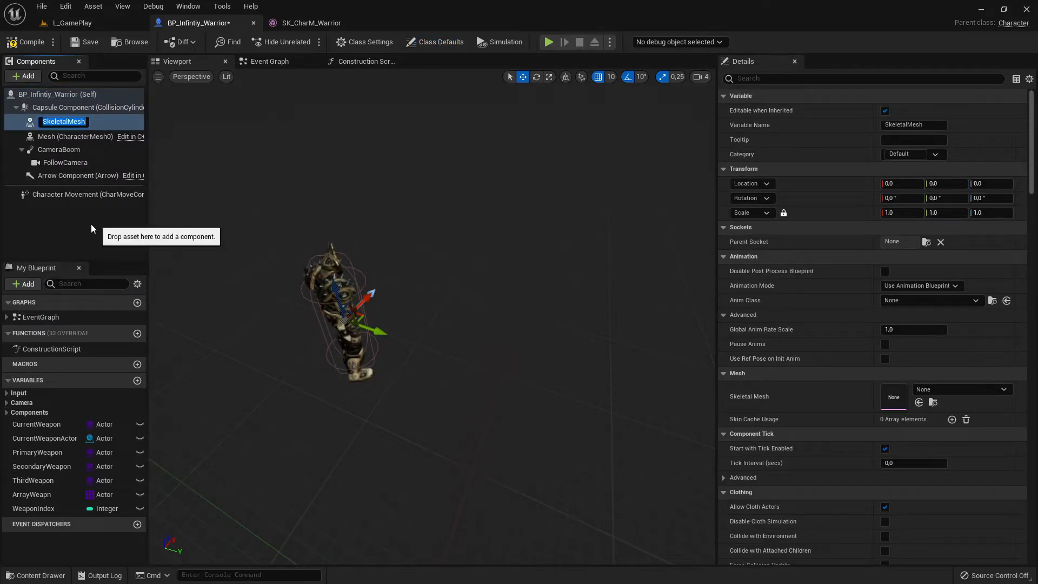
click(90, 224)
- Rename the new skeletal mesh component WeaponManuallyAdded
click(66, 120)
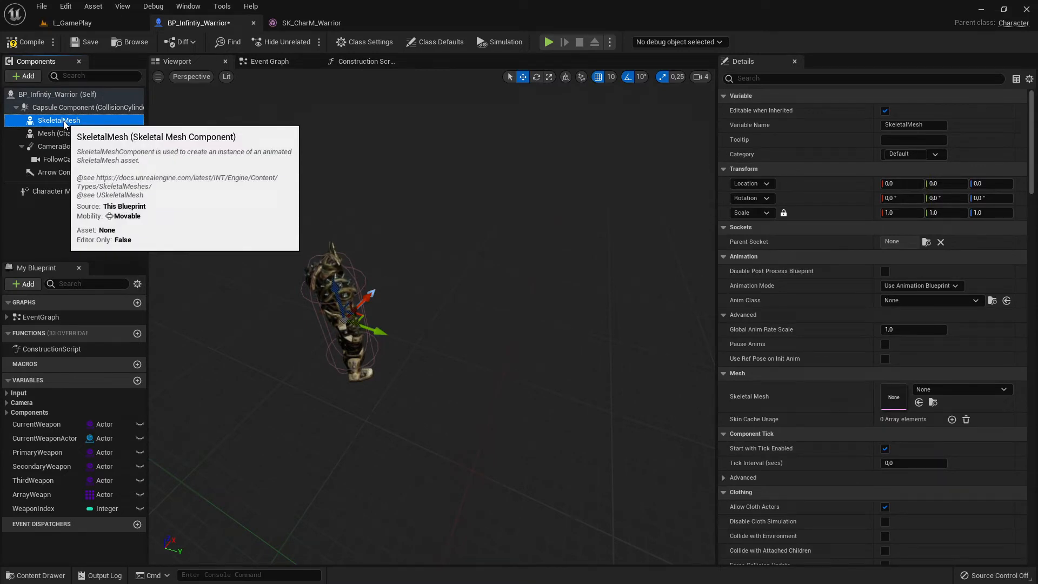
key(F2)
text(Weapon)
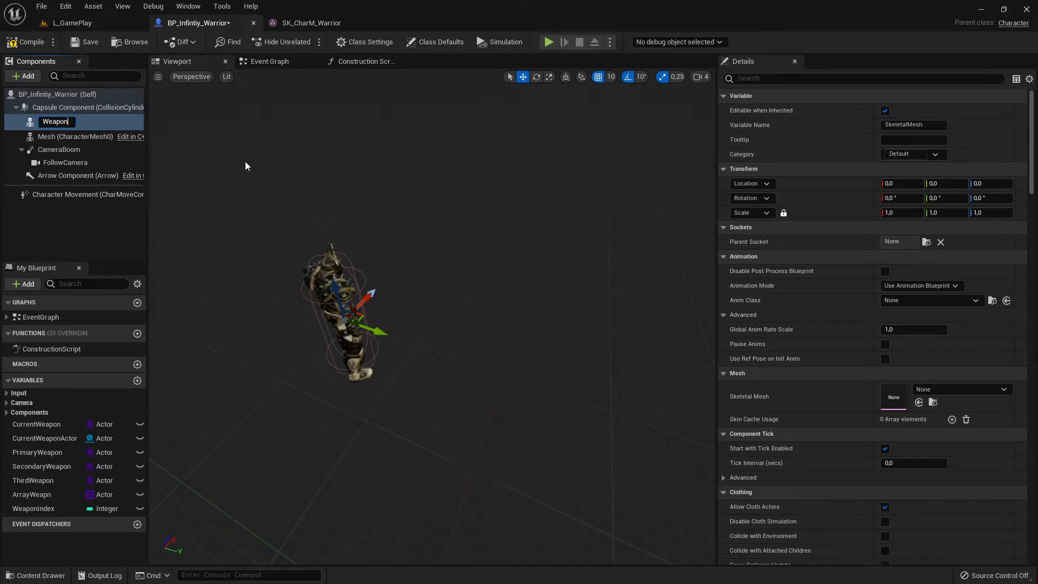
text(Man)
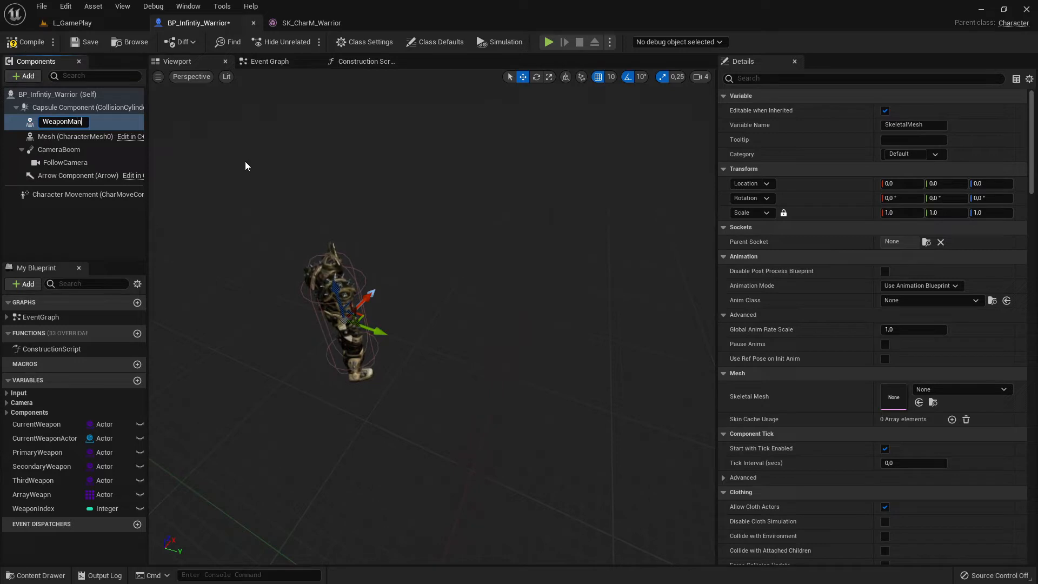
text(uallyAdded)
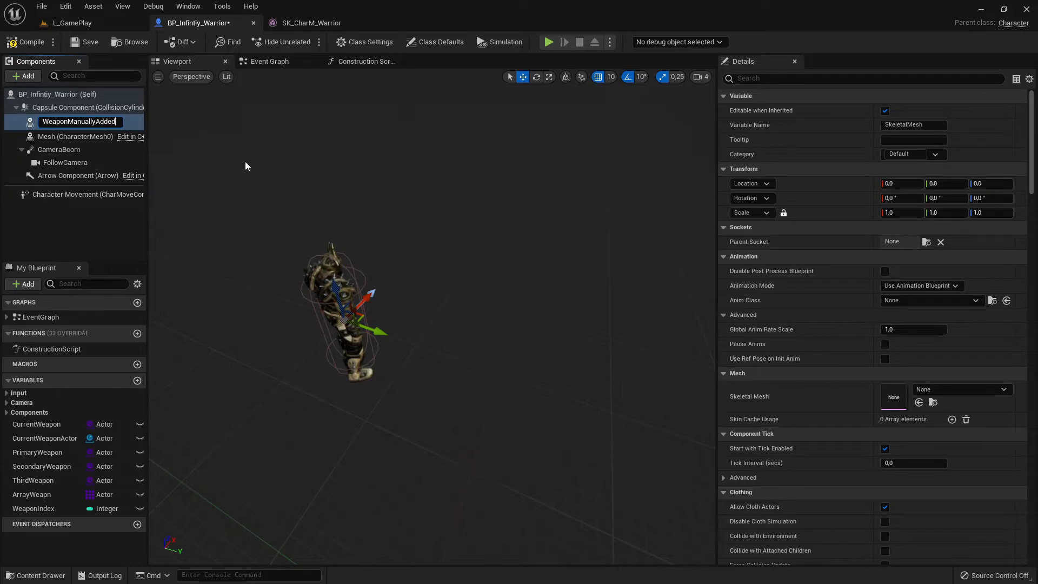
key(Return)
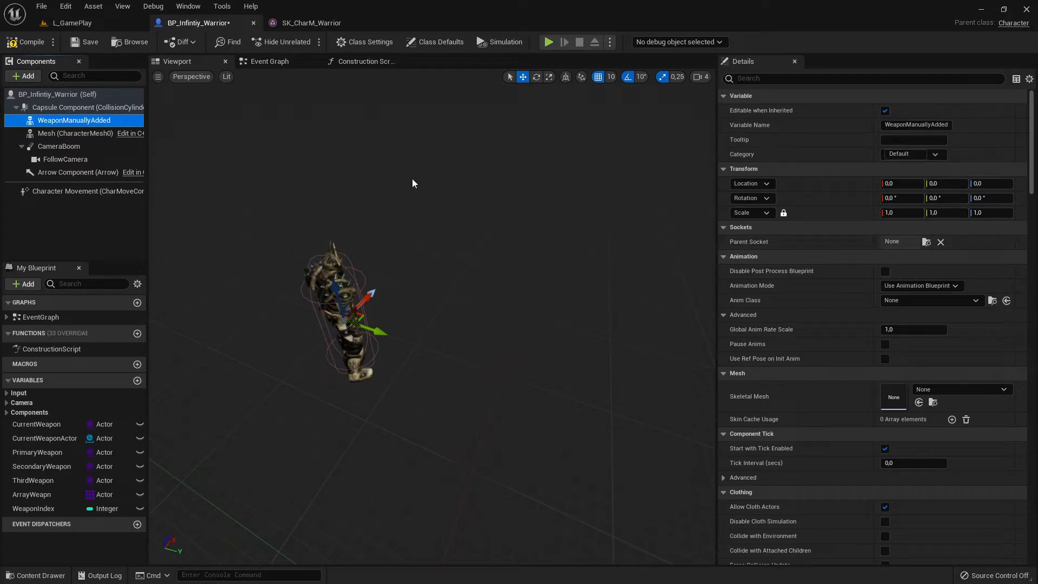
- Assign the SK_Blade_AnthraciteAxe asset from the Content Browser as the skeletal mesh of WeaponManuallyAdded
click(76, 24)
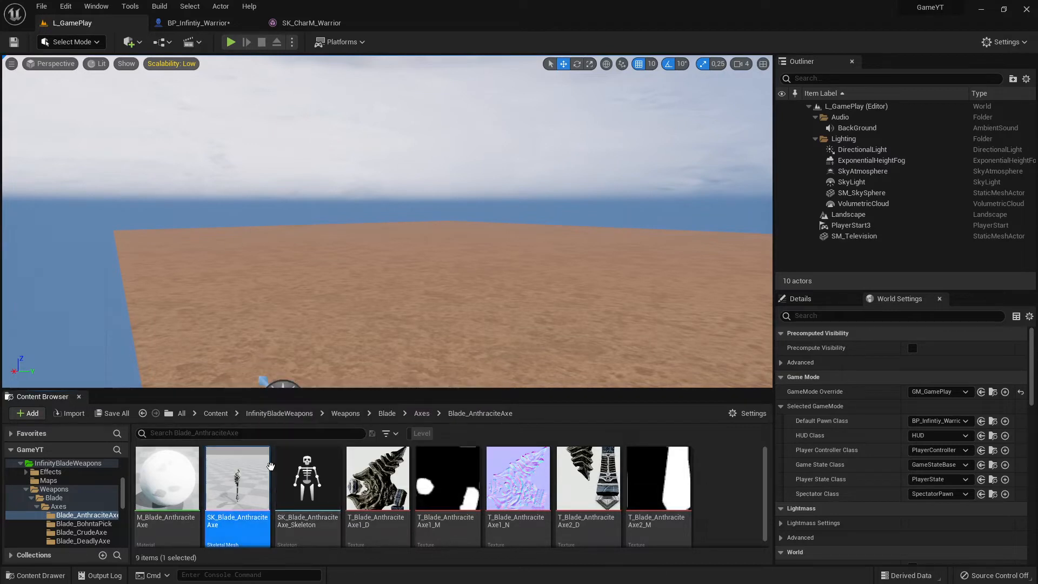
click(201, 24)
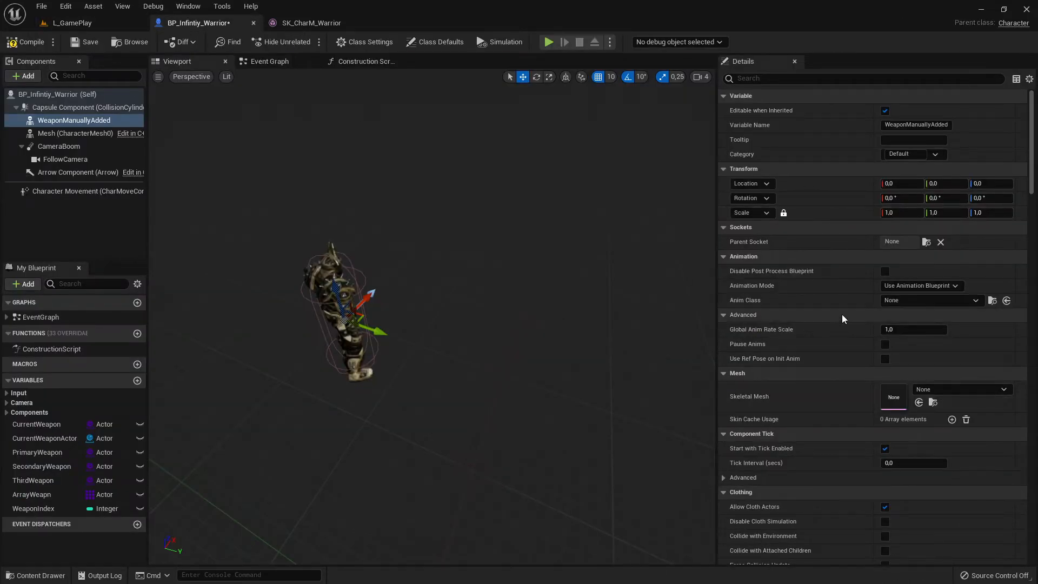
click(921, 403)
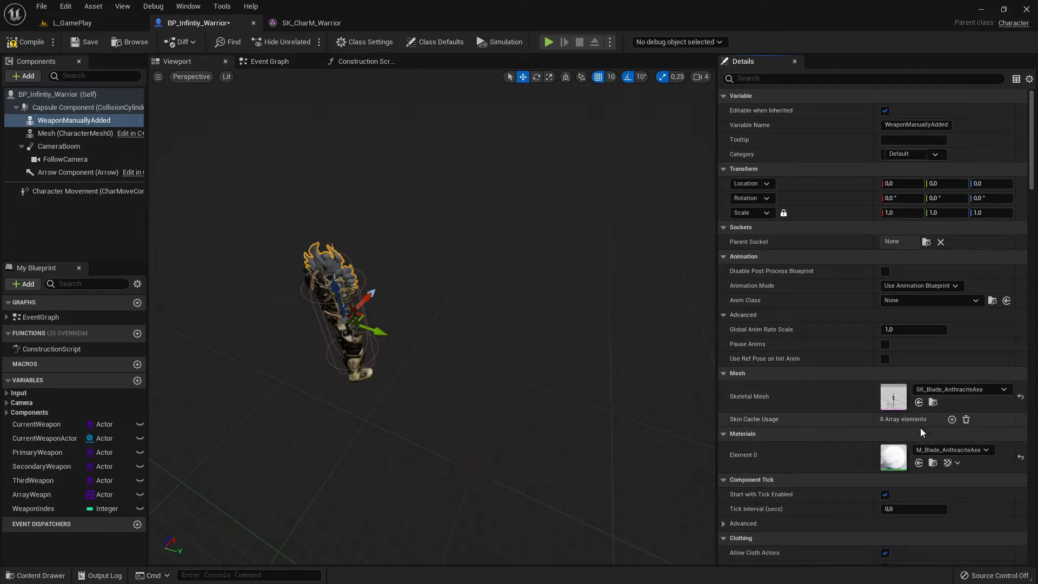
- Move the WeaponManuallyAdded axe sideways out of the warrior's body to a Y location of 80
click(939, 390)
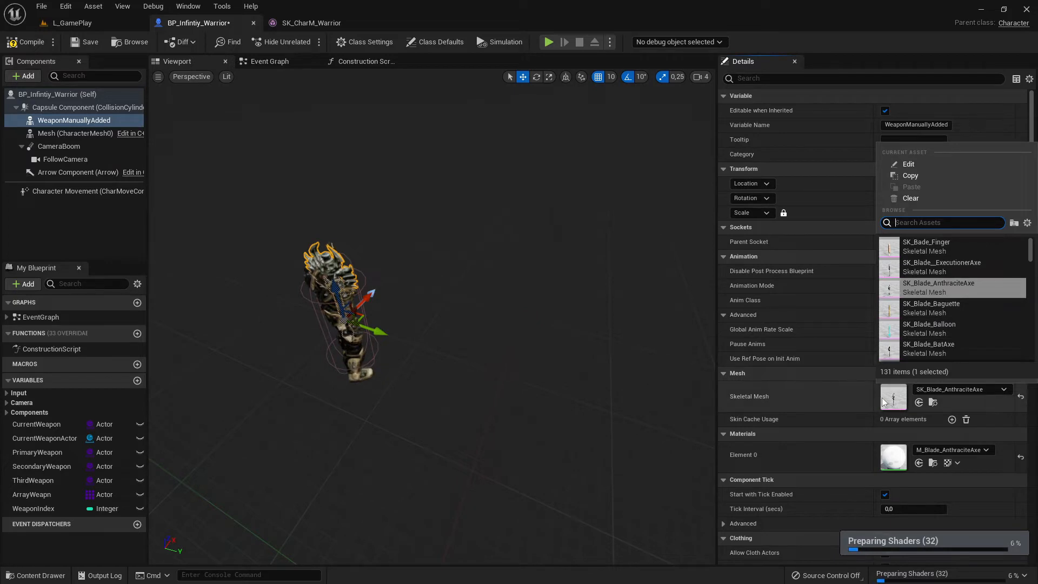
click(596, 380)
drag(605, 372, 509, 363)
right_drag(508, 363, 378, 365)
right_drag(605, 372, 567, 367)
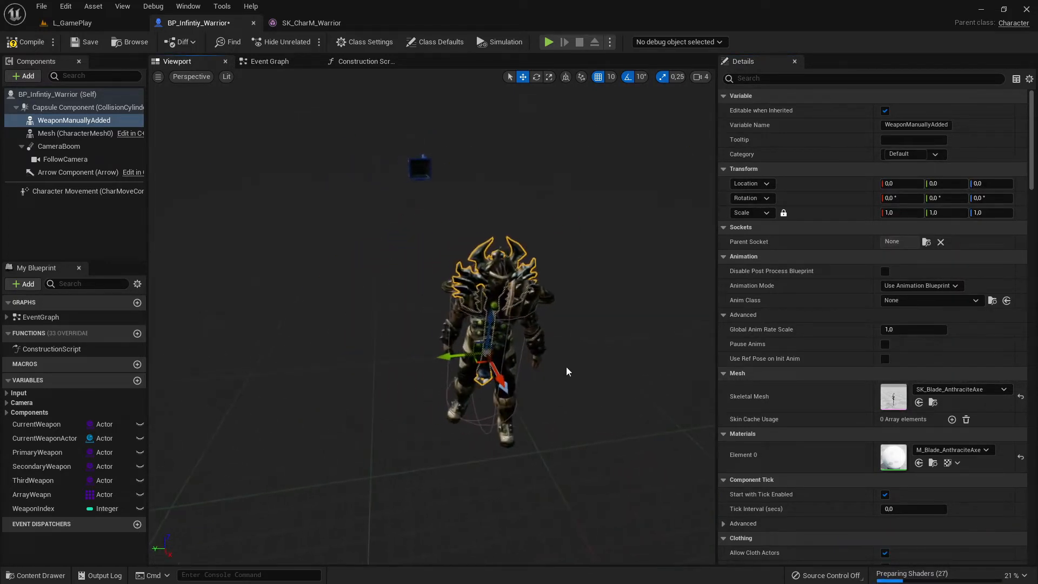
drag(457, 357, 364, 363)
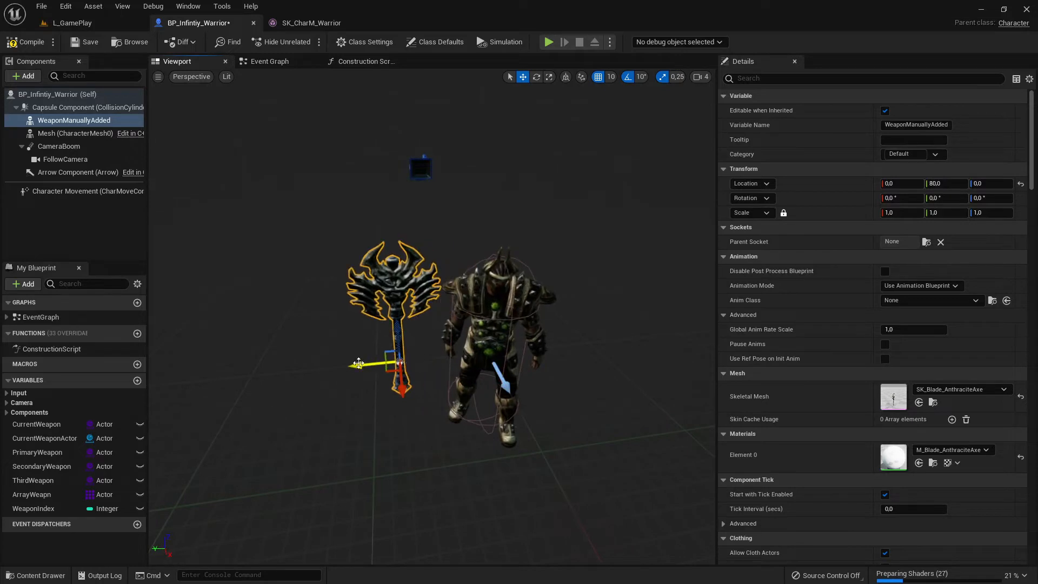
right_drag(364, 363, 314, 361)
mouse_move(405, 380)
right_down()
mouse_move(432, 379)
mouse_move(427, 373)
mouse_move(438, 384)
mouse_move(405, 379)
right_up()
- Rotate the axe -60° about Y, place it by the warrior's hand at location -5, 40, 8.66, and save the blueprint
key(e)
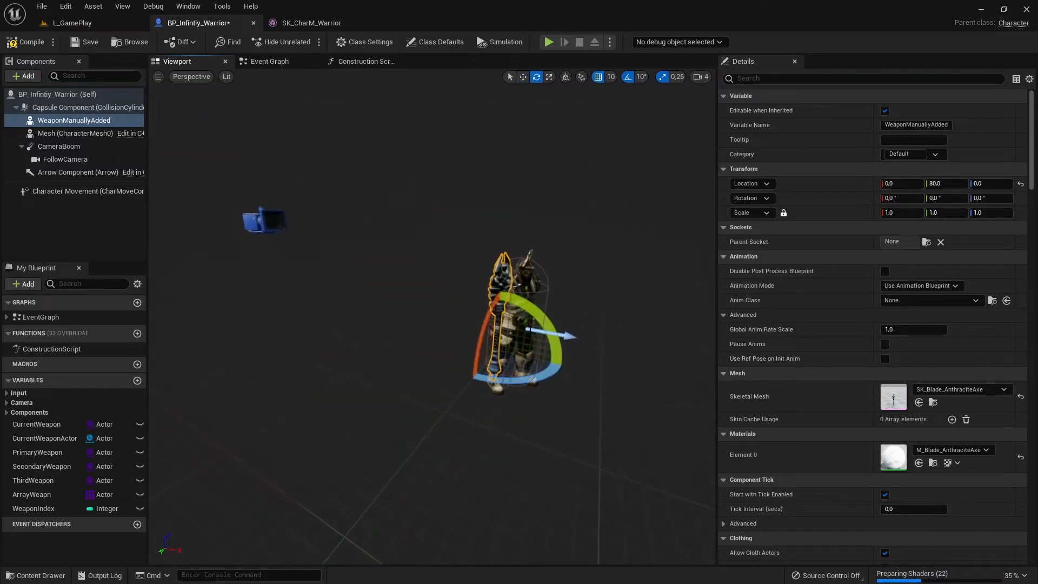
drag(556, 347, 523, 368)
key(w)
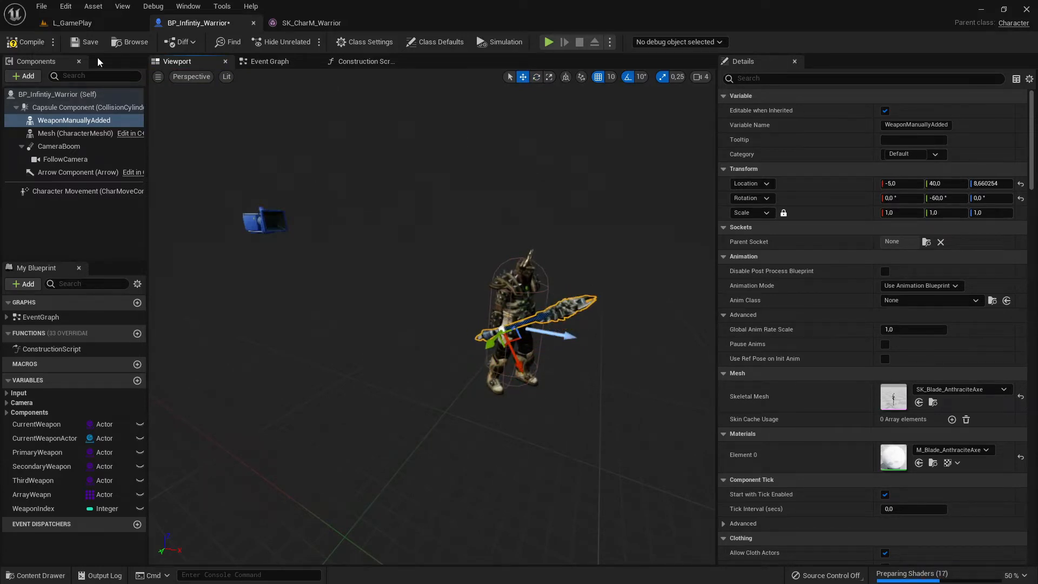
click(89, 43)
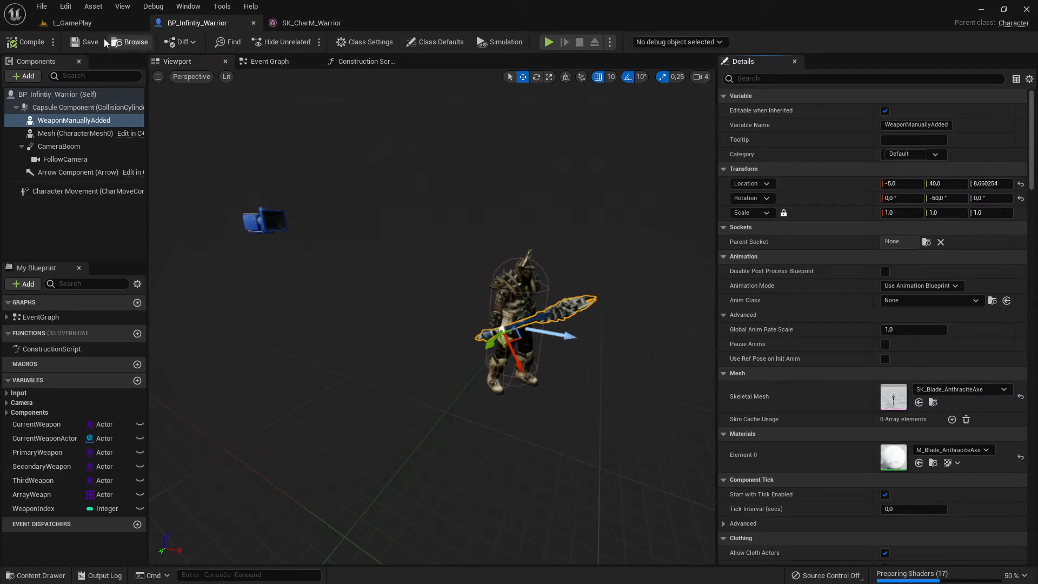
- Disconnect Event BeginPlay from the Spawn Weapon Left Hand node in the Event Graph, and compile and save the blueprint
right_drag(379, 259, 411, 268)
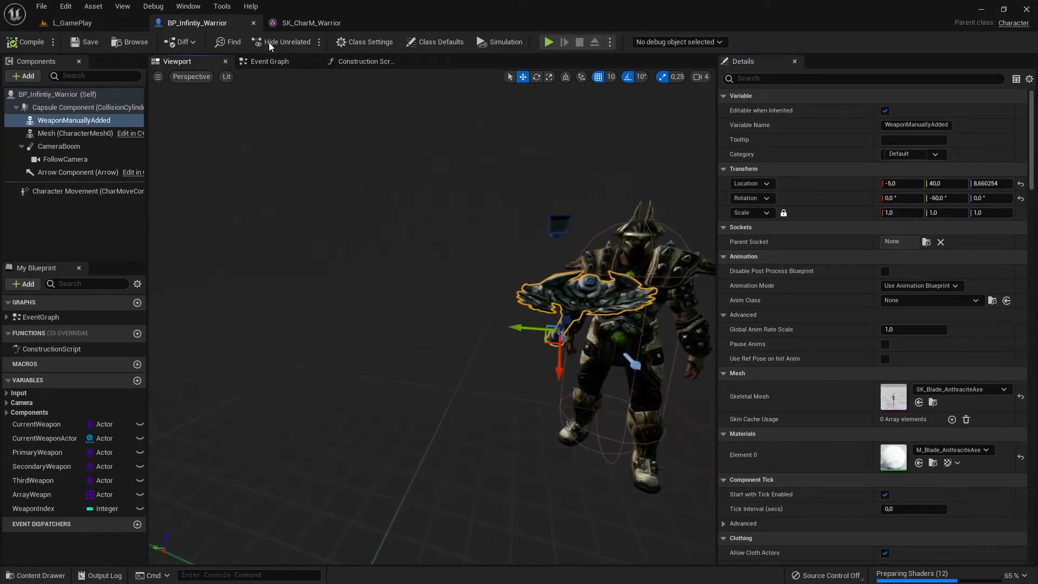
click(277, 62)
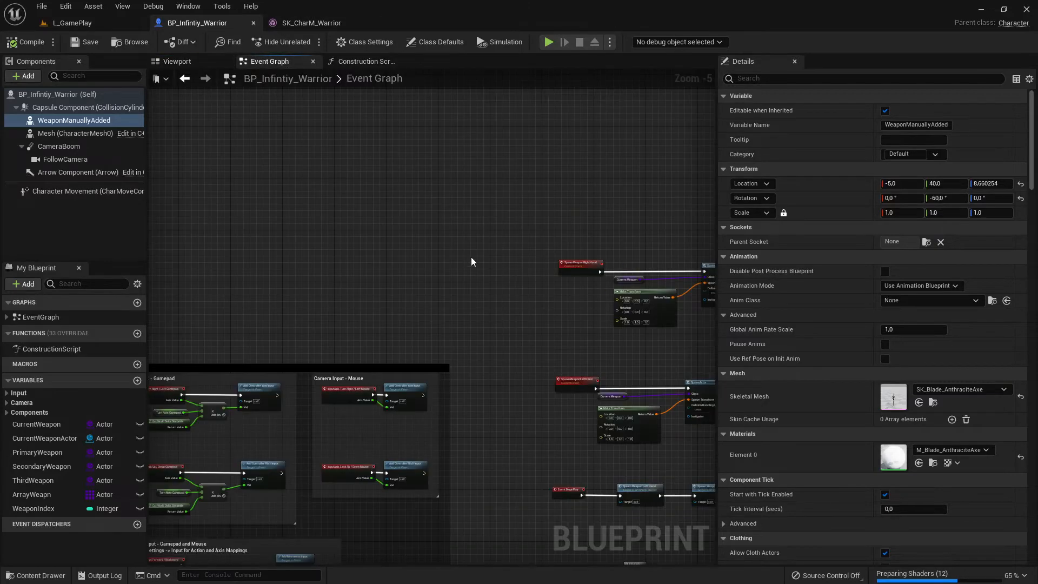
right_drag(567, 212, 330, 157)
scroll(497, 422, up, 4)
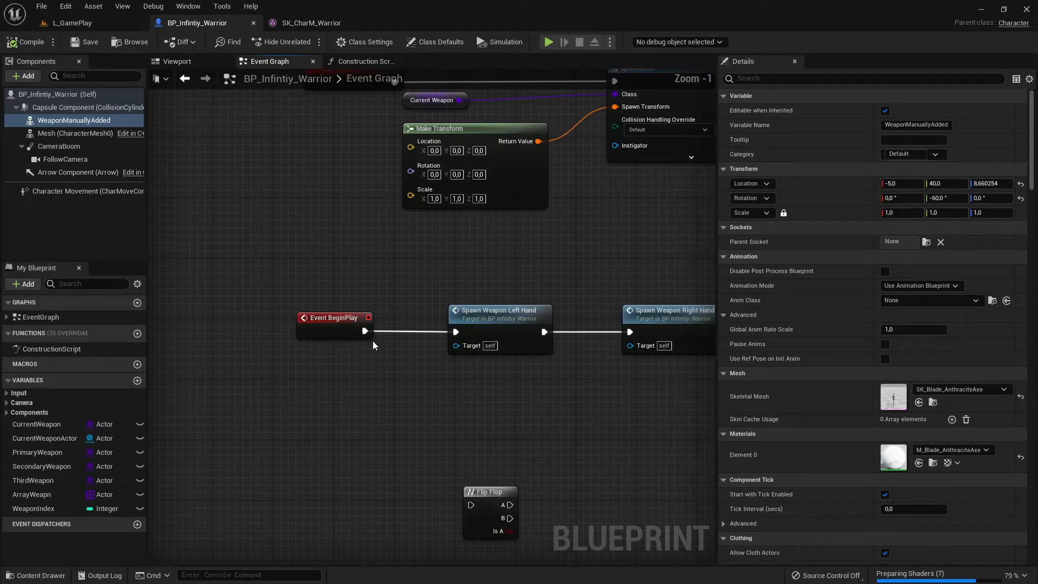
click(30, 48)
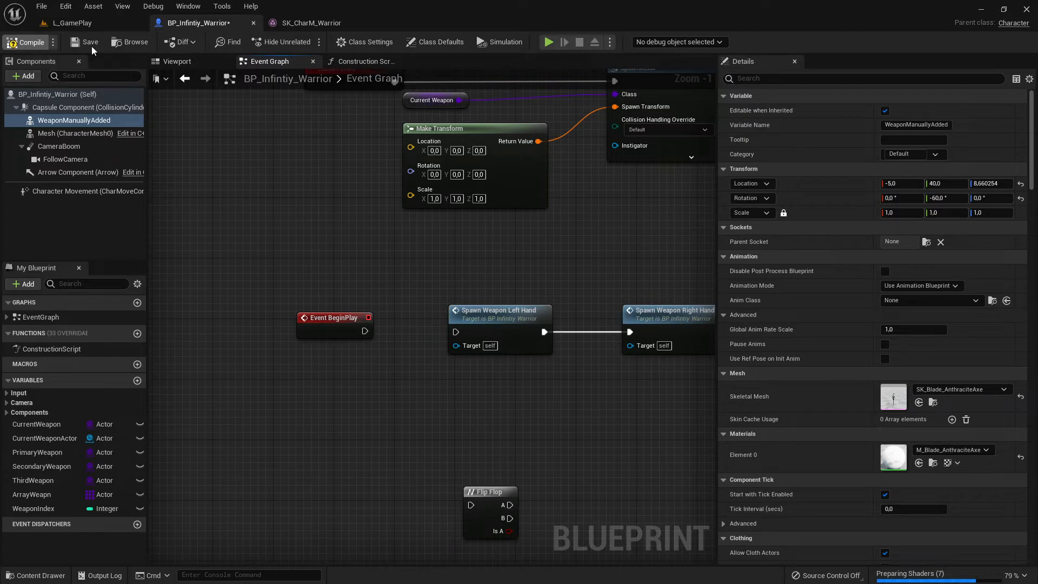
click(90, 42)
- Play-test the L_GamePlay level briefly, running the warrior forward with the manually added axe
click(110, 24)
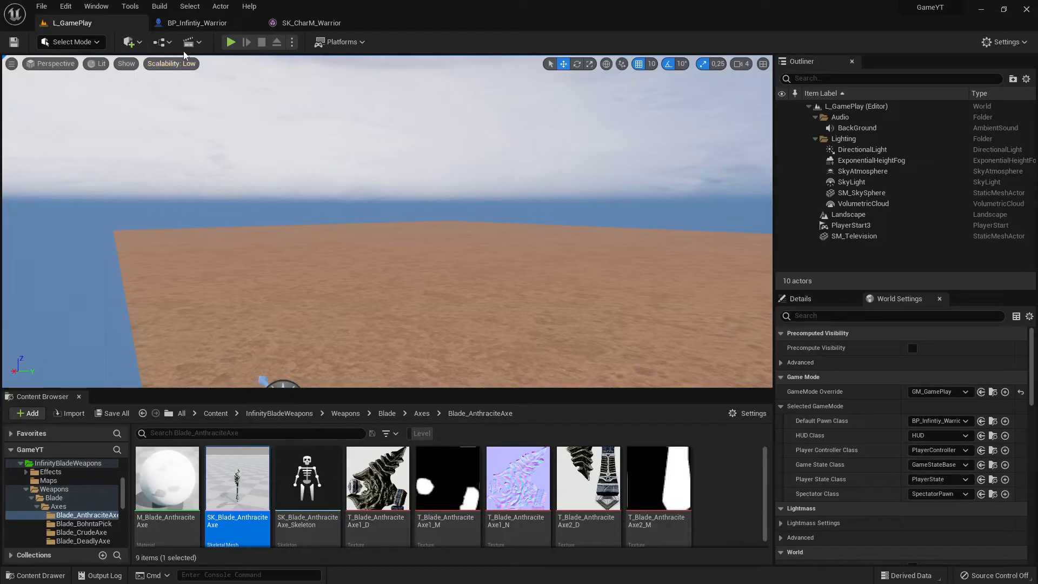
click(231, 42)
key(w)
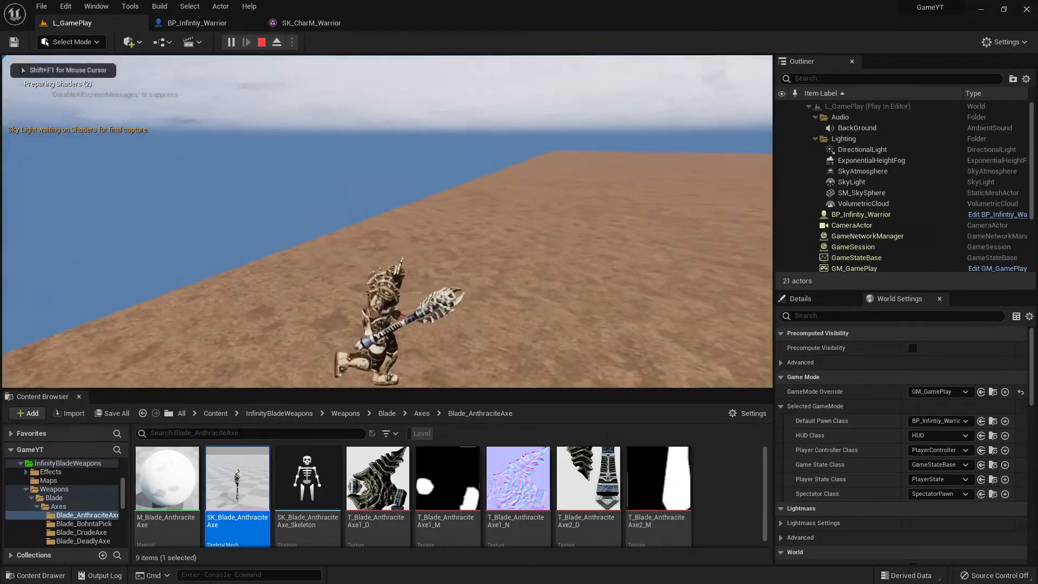
key(Escape)
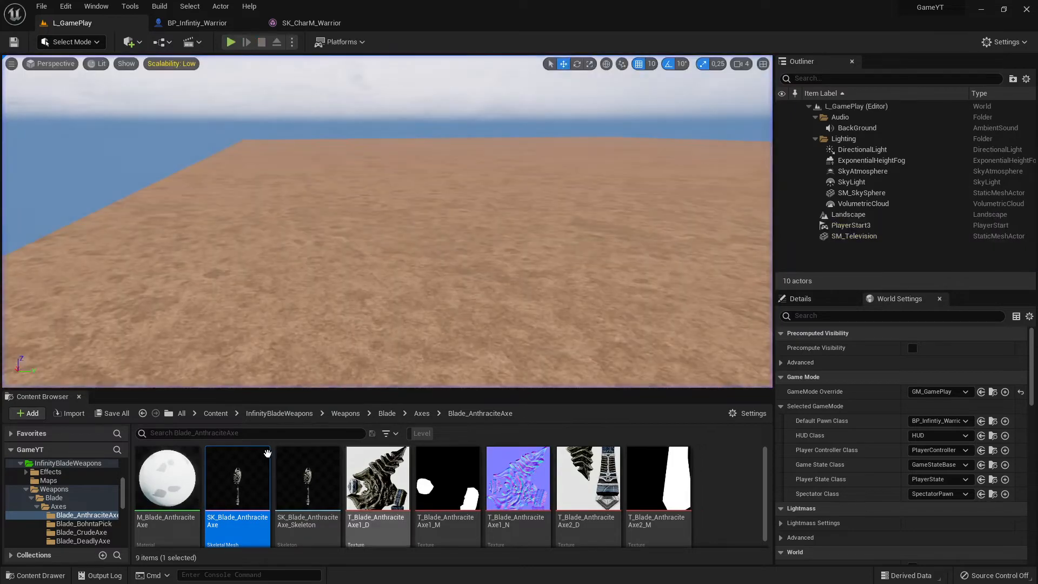
- Close the Content Browser and play-test the level again, running the warrior in several directions to check how the axe follows
click(79, 397)
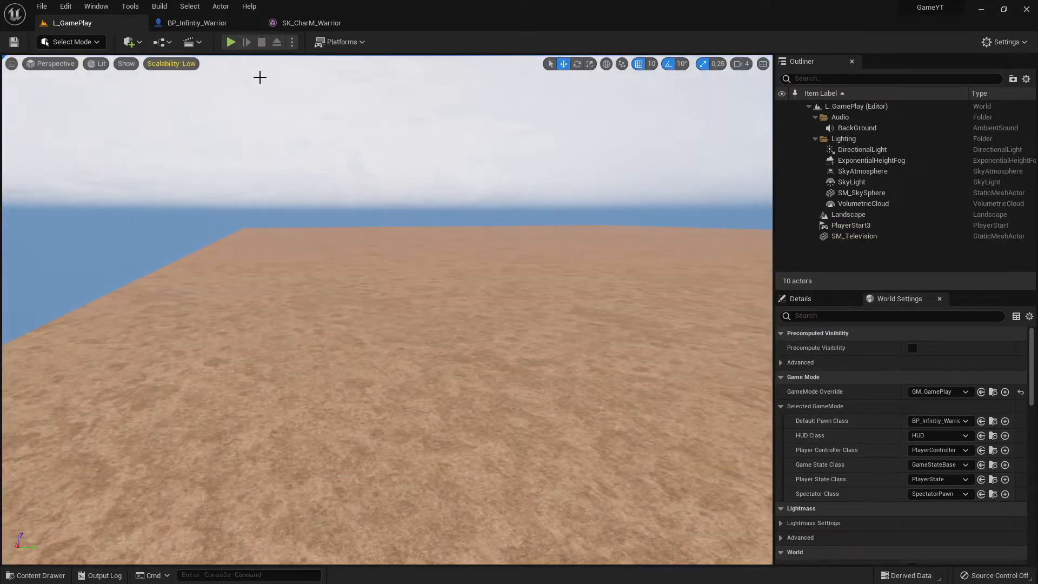
click(230, 42)
key(w)
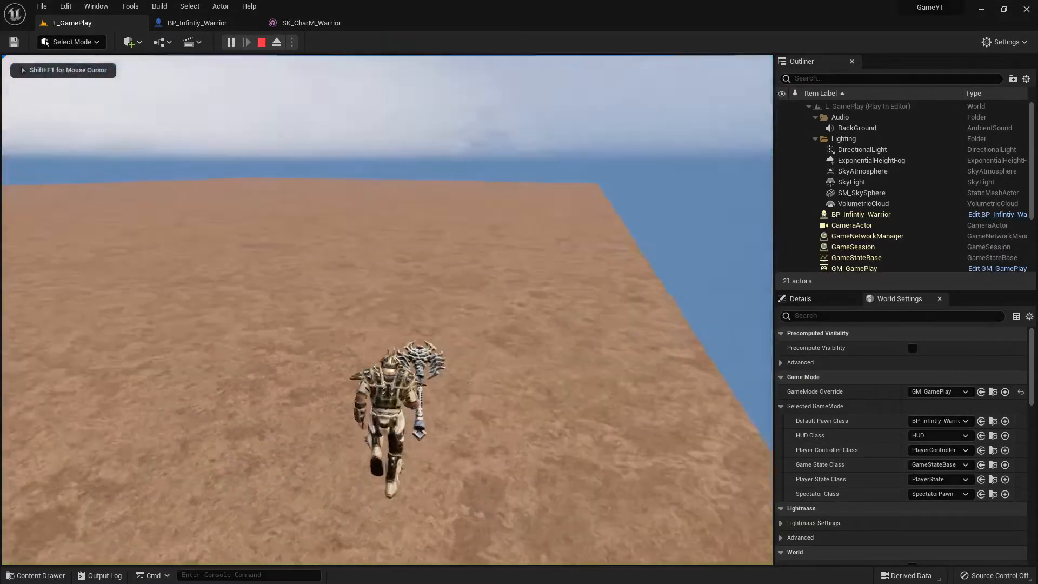
key(d)
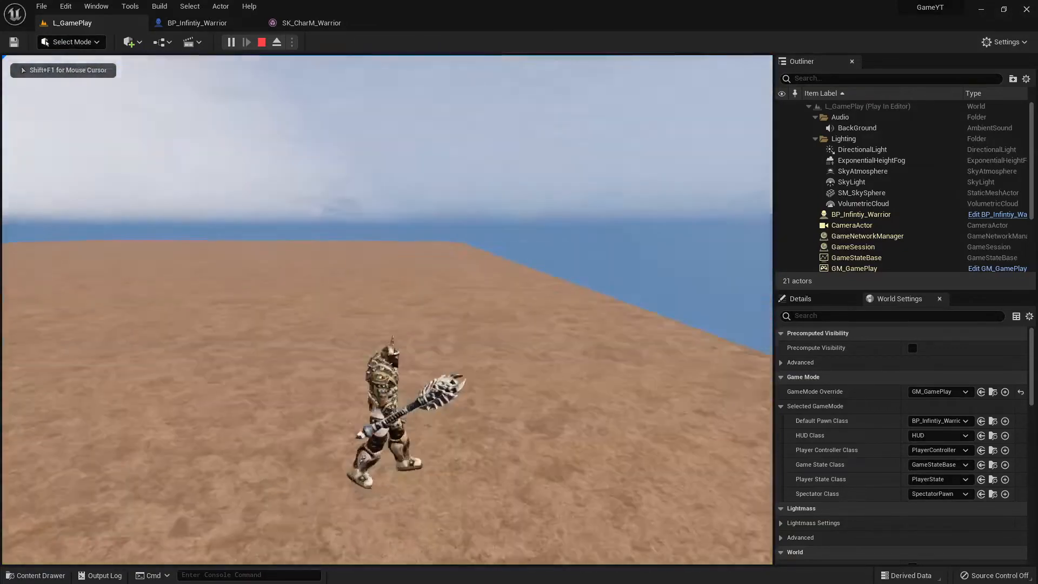
key(w)
key(a)
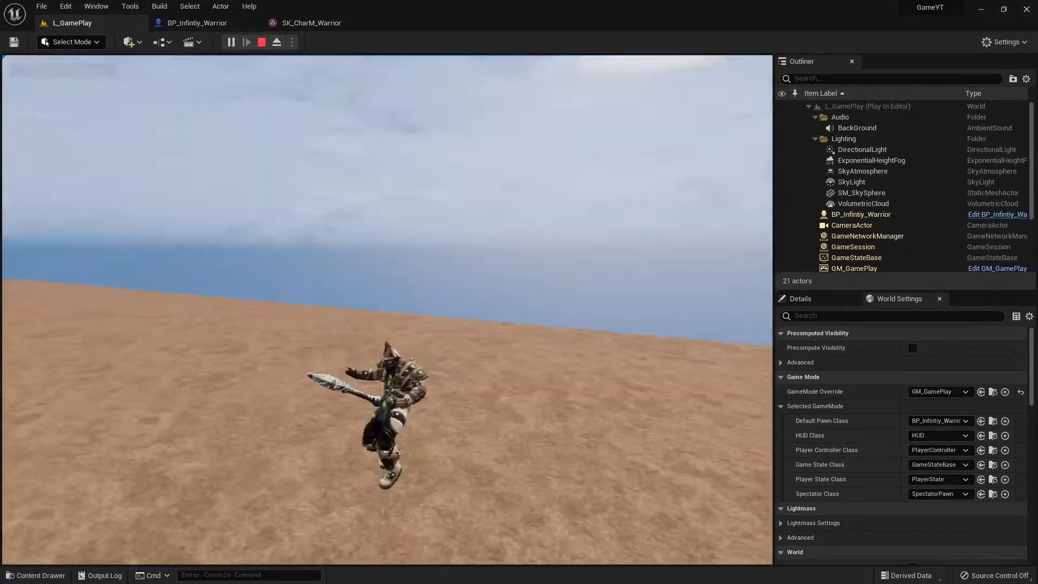
key(w)
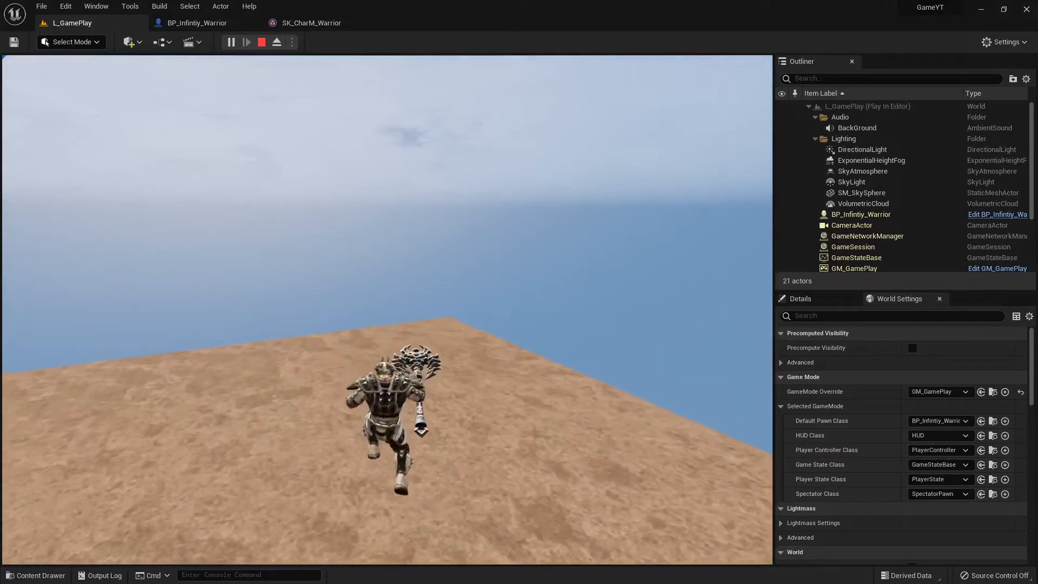
key(Escape)
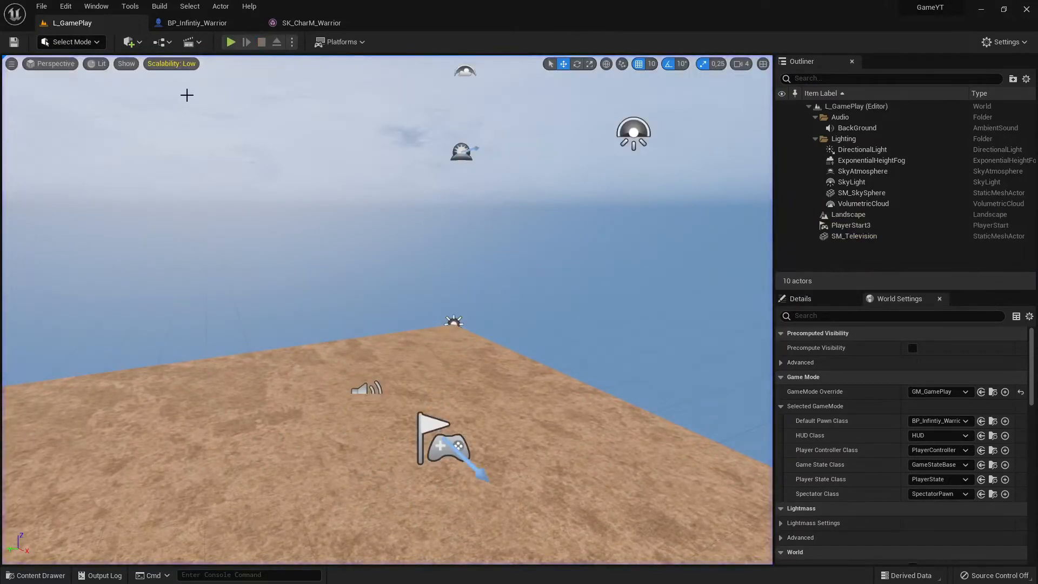
- Return to the BP_Infintiy_Warrior viewport and examine the axe's placement relative to the warrior's hand
click(197, 22)
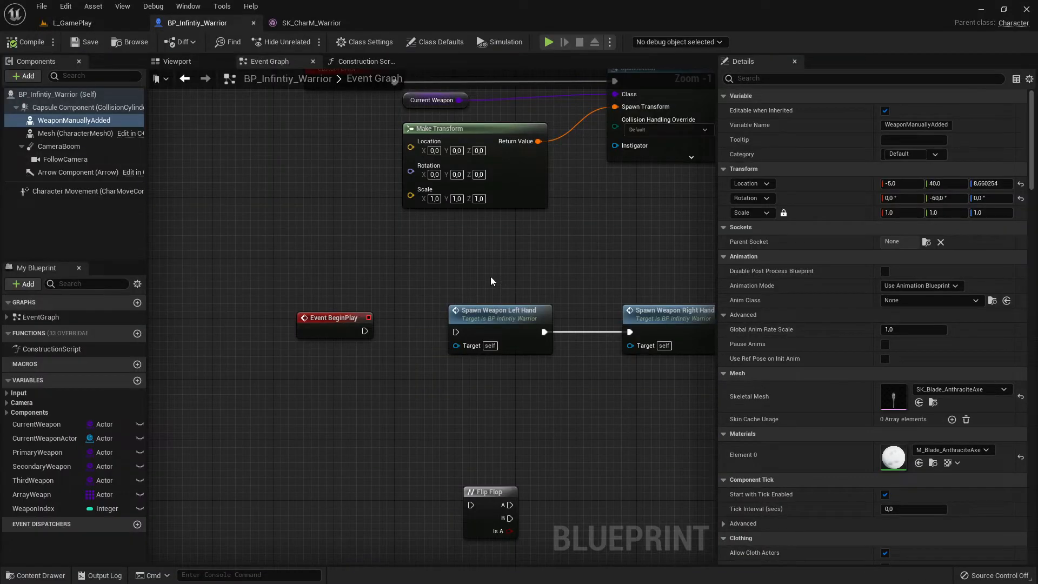
click(186, 60)
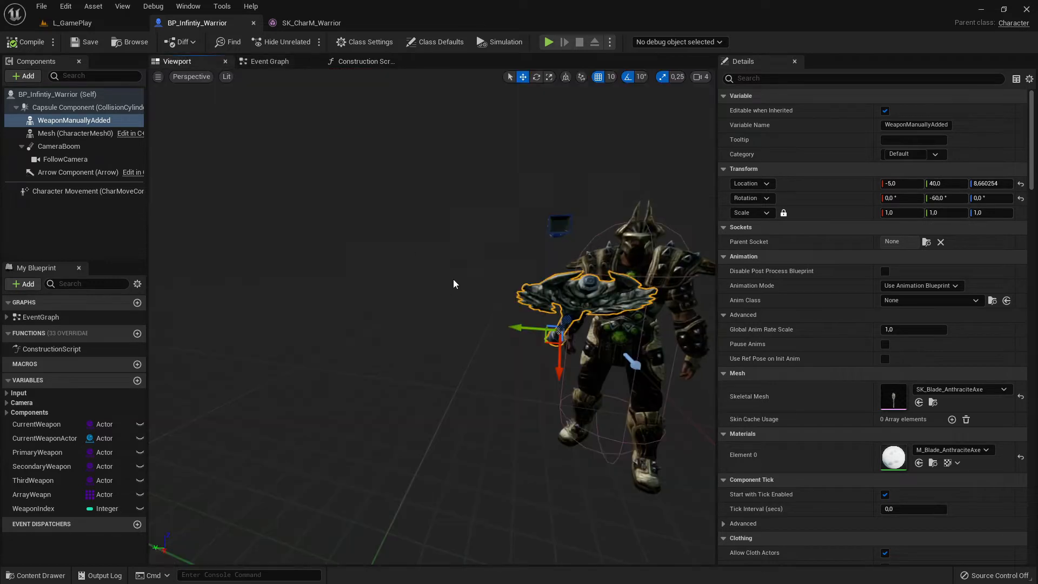
right_drag(453, 284, 638, 281)
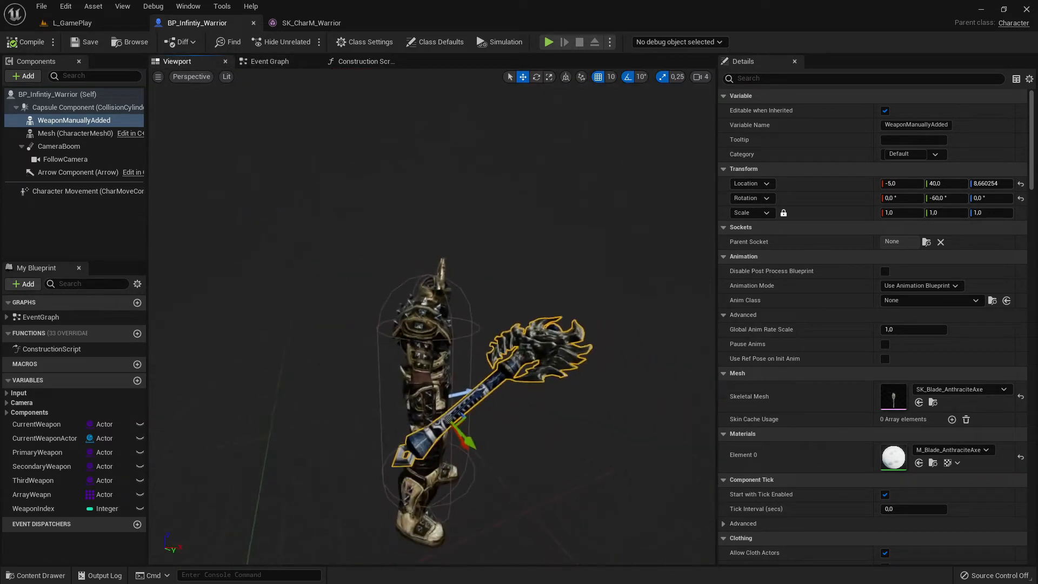
right_drag(350, 238, 350, 245)
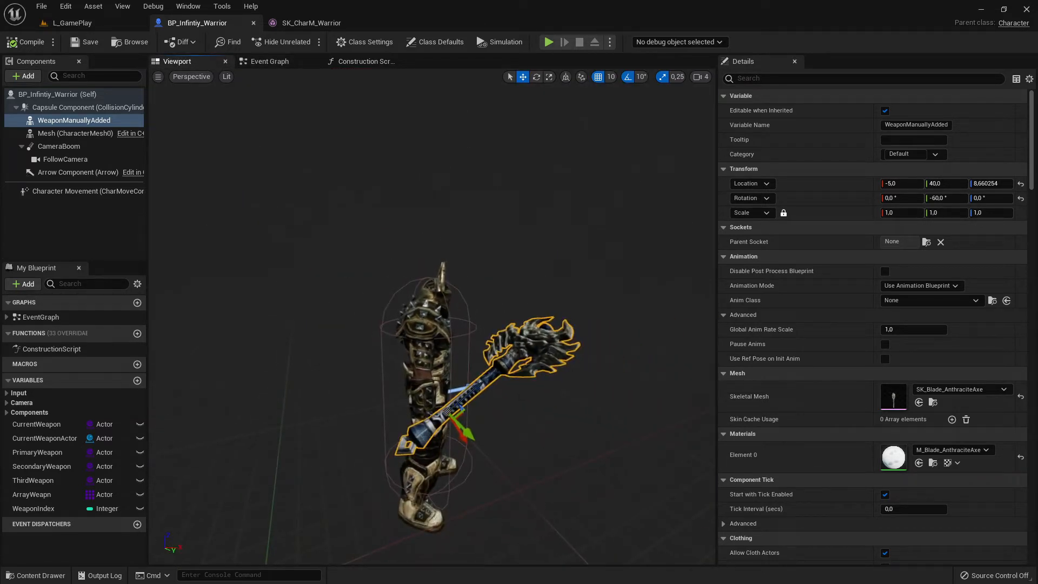
right_drag(458, 428, 589, 428)
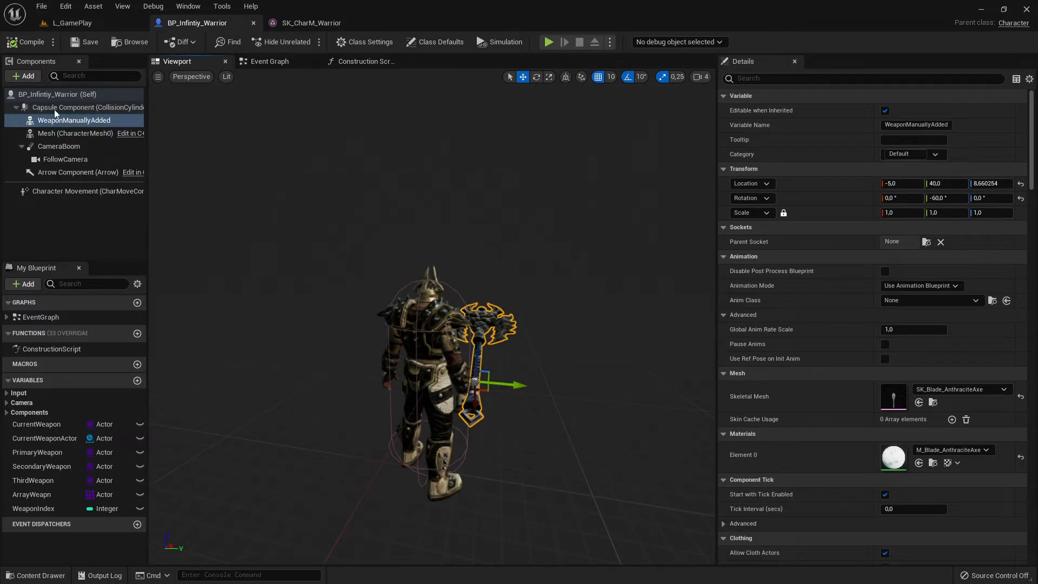
- Locate the skeletal mesh asset used by the character's Mesh component and open SK_CharM_Warrior for editing
click(76, 134)
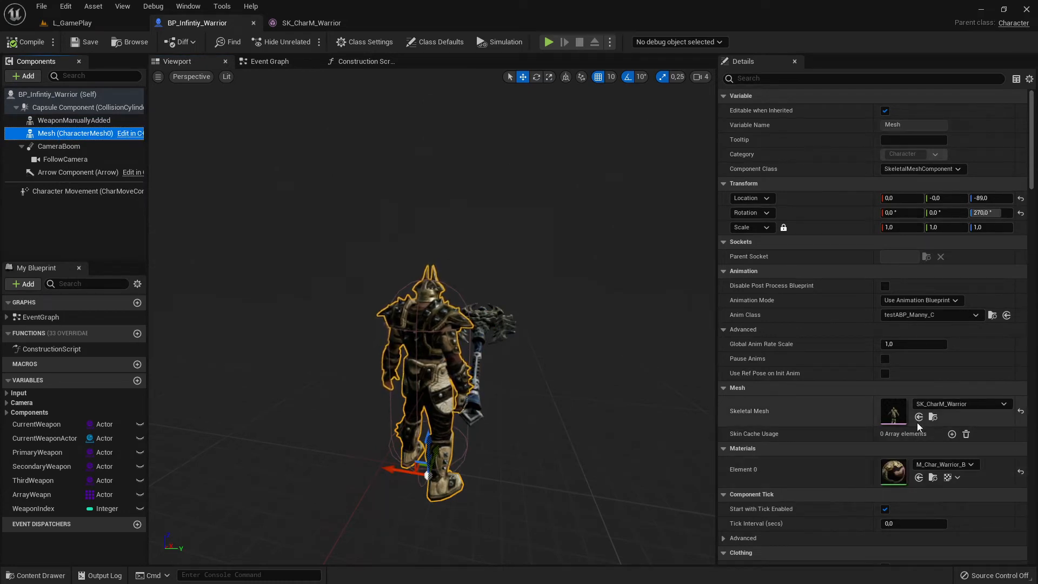
click(933, 417)
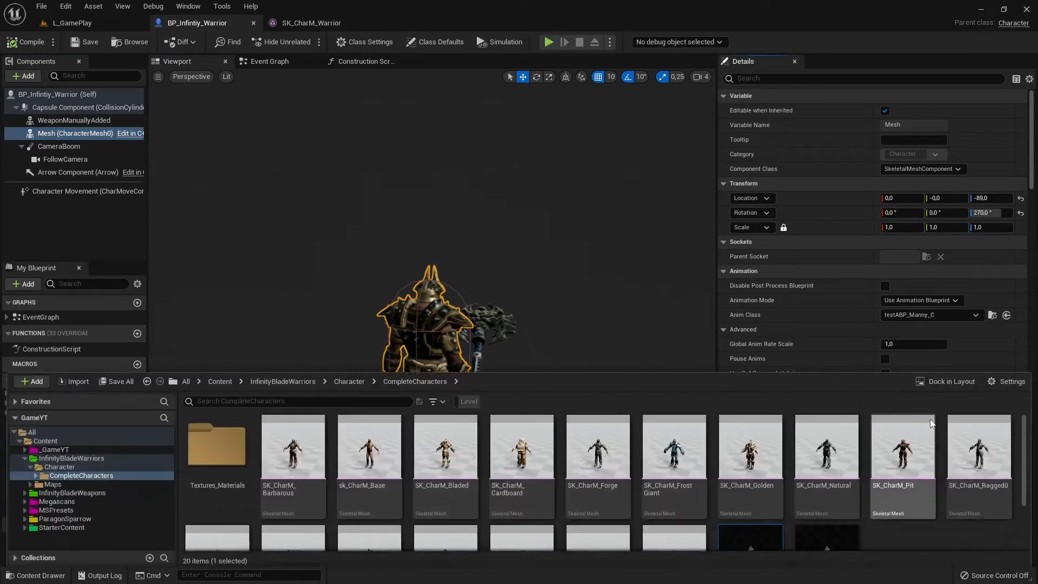
scroll(836, 419, down, 3)
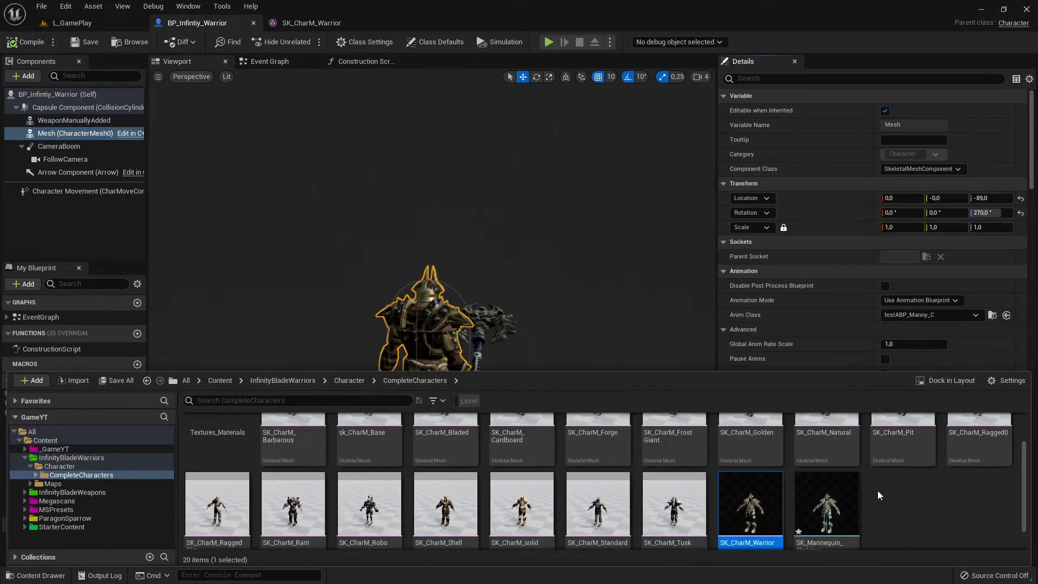
scroll(881, 493, down, 1)
double_click(752, 509)
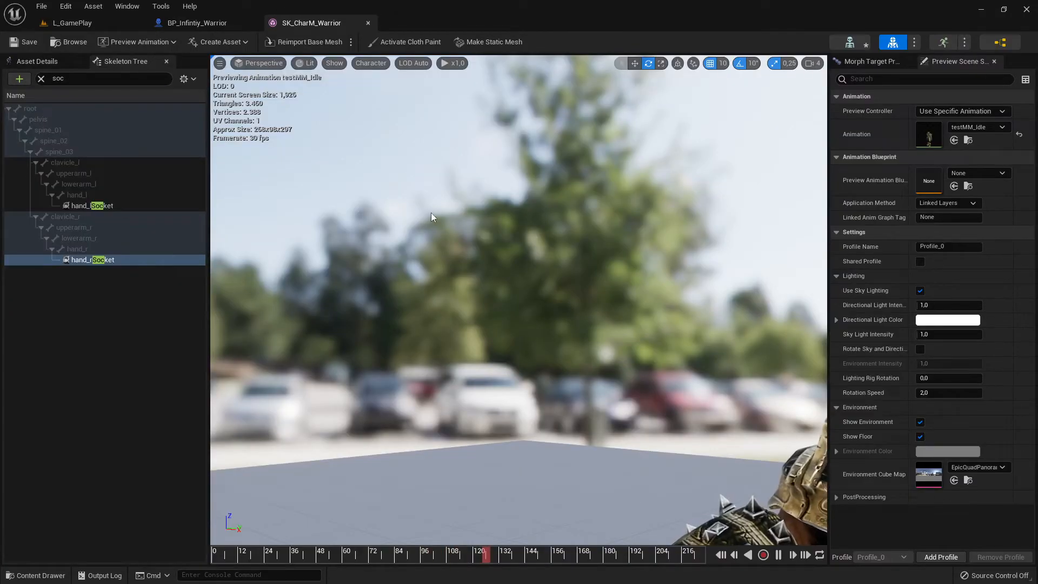
- Clear the "soc" search filter so the skeleton tree lists all of the warrior's bones
scroll(453, 243, up, 4)
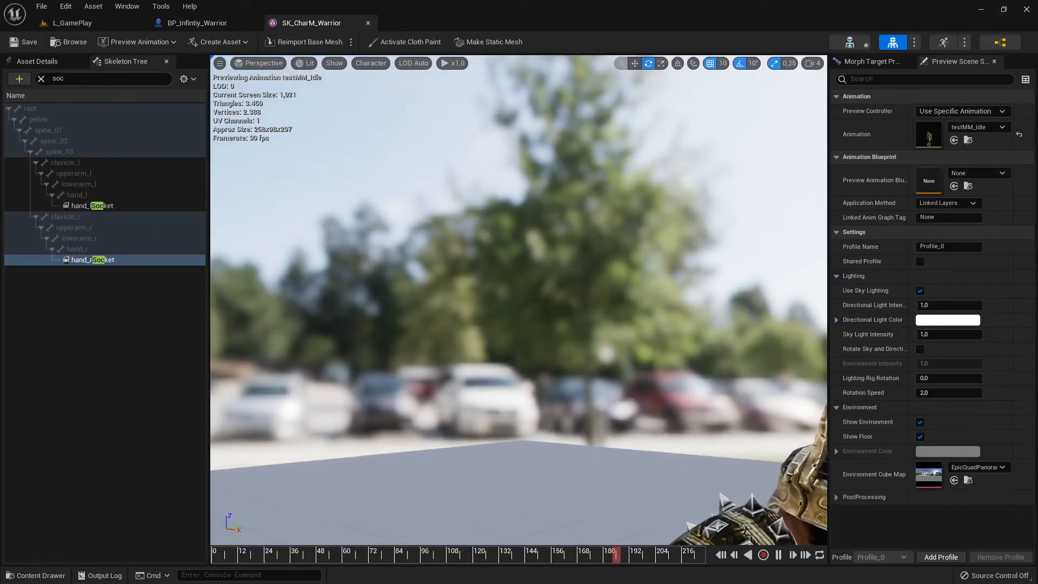
click(76, 79)
key(BackSpace)
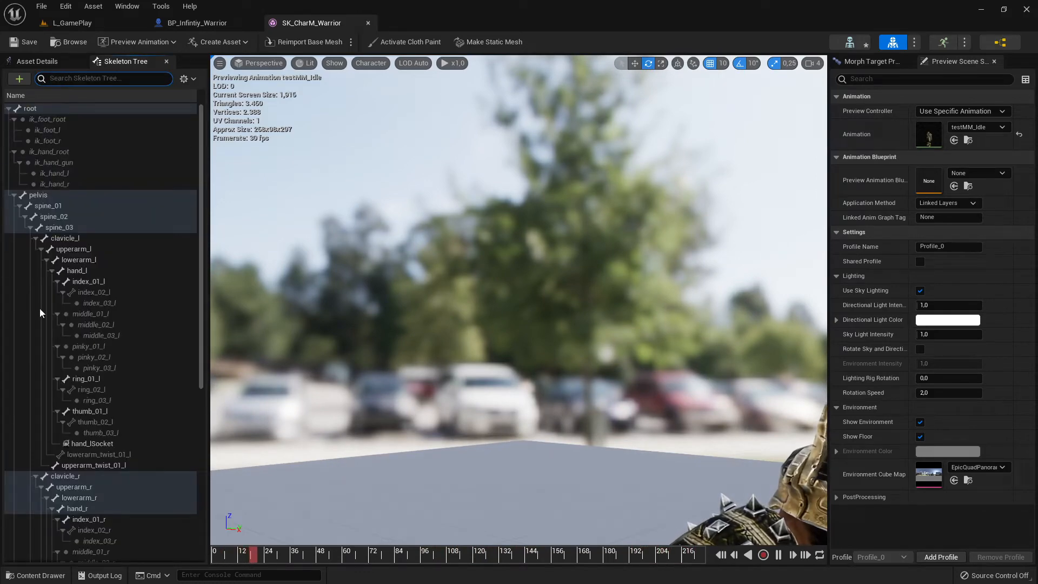
scroll(621, 346, down, 5)
- Set the Preview Controller to Default and frame the whole warrior beside the skeleton tree
mouse_move(621, 346)
right_down()
mouse_move(657, 373)
mouse_move(562, 314)
mouse_move(633, 341)
right_up()
key(w)
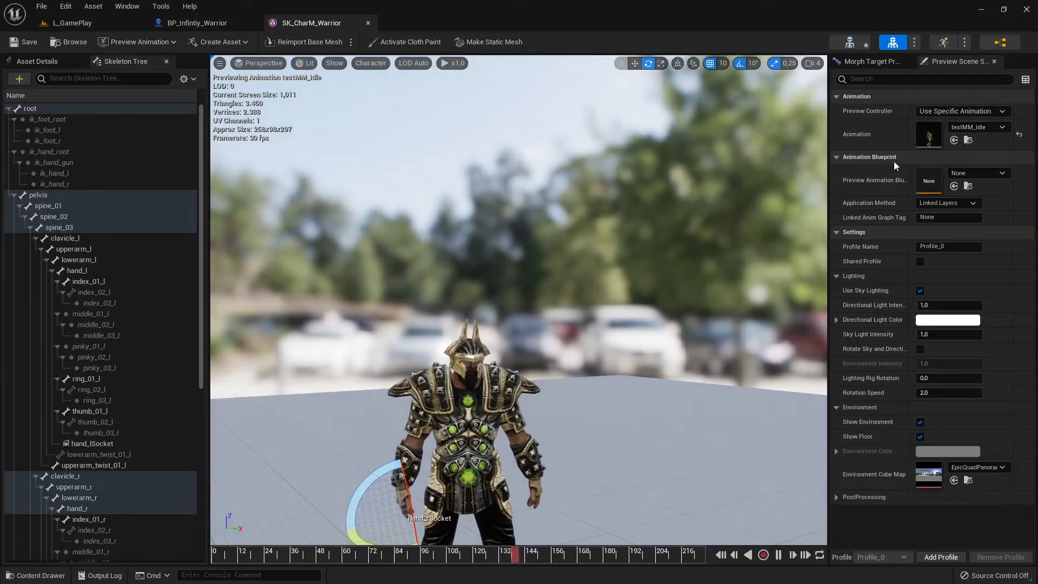
click(949, 112)
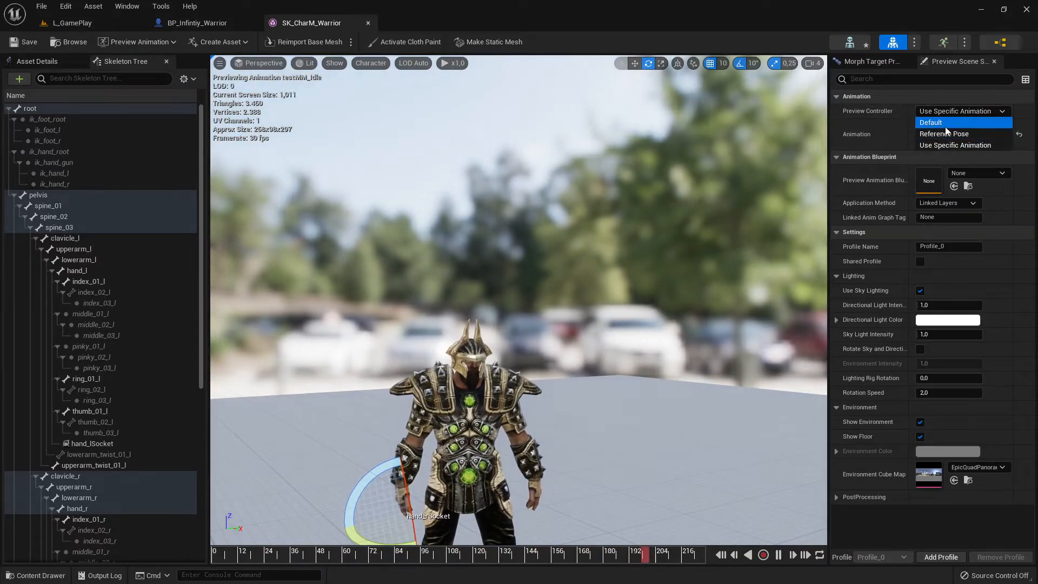
click(933, 120)
right_drag(525, 334, 454, 384)
click(413, 366)
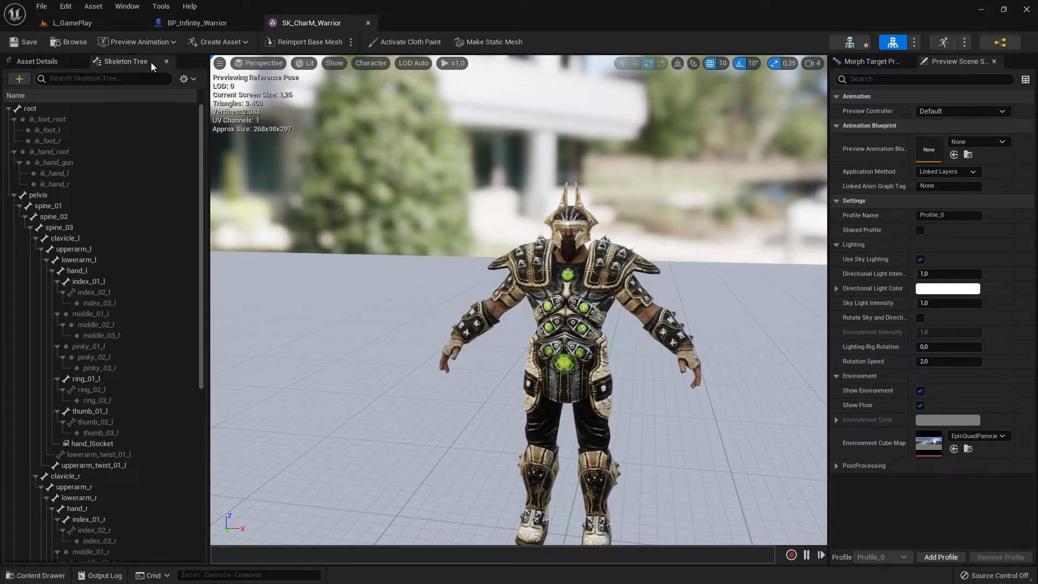
click(73, 63)
click(107, 60)
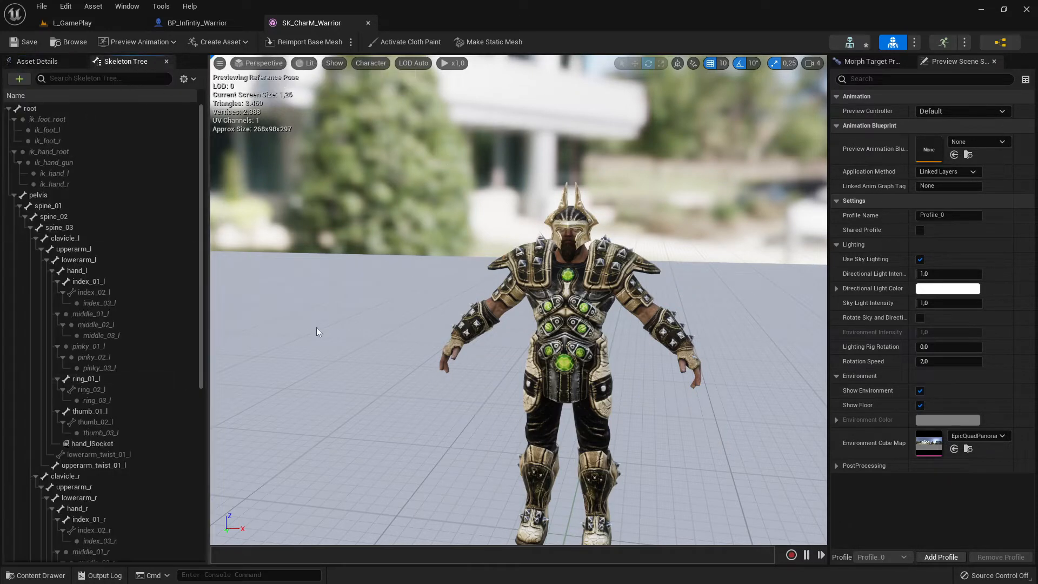
right_drag(495, 329, 514, 341)
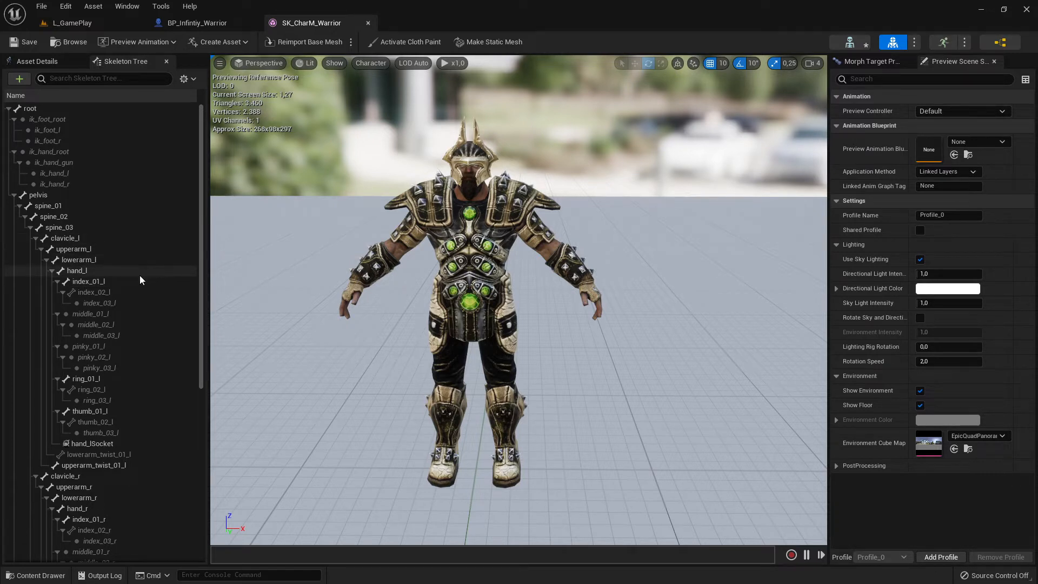
- Filter the skeleton tree by "so" to locate the warrior's existing hand sockets
scroll(141, 284, down, 4)
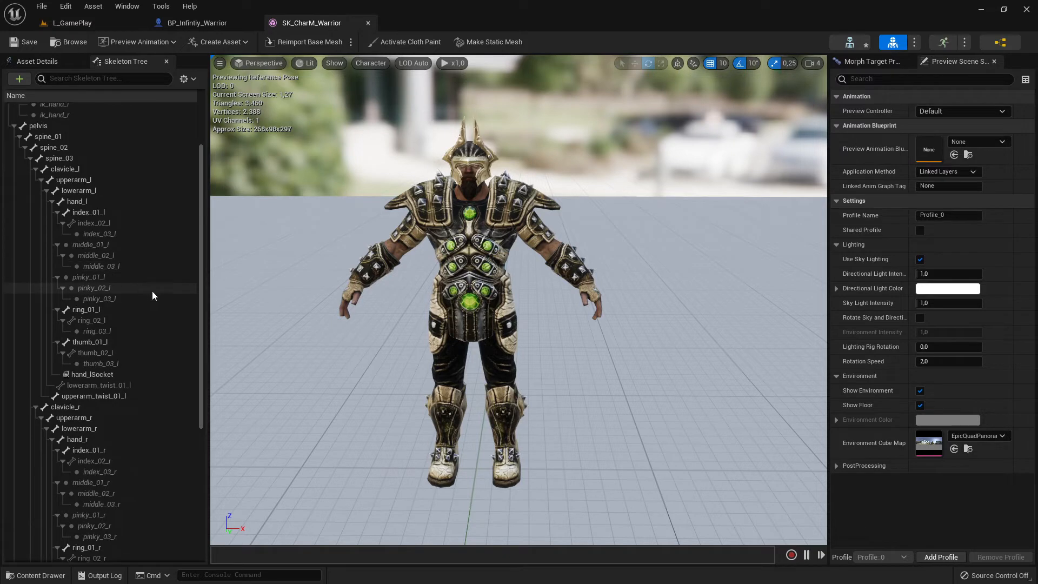
scroll(152, 295, up, 4)
click(114, 79)
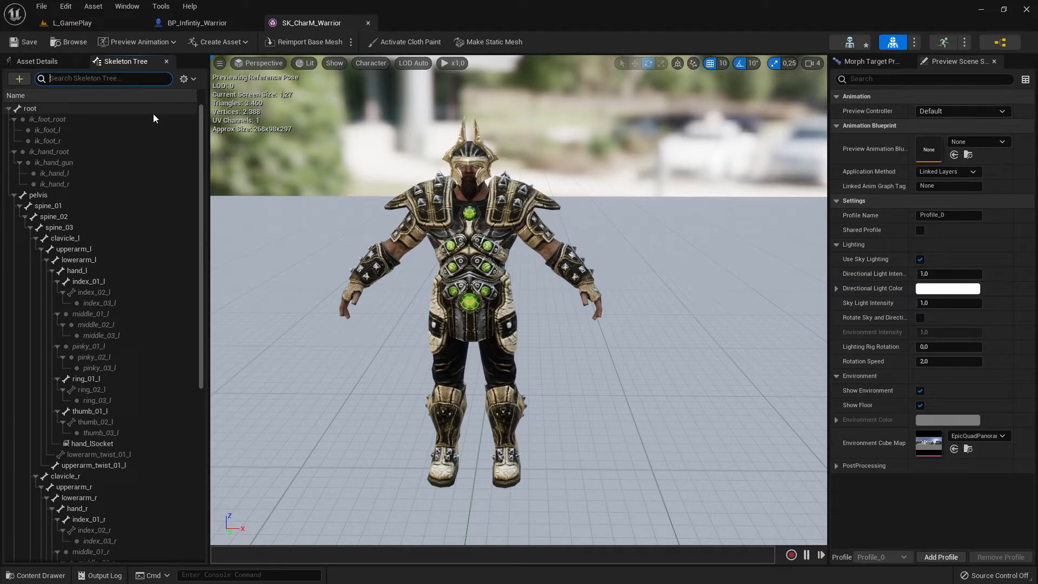
text(so)
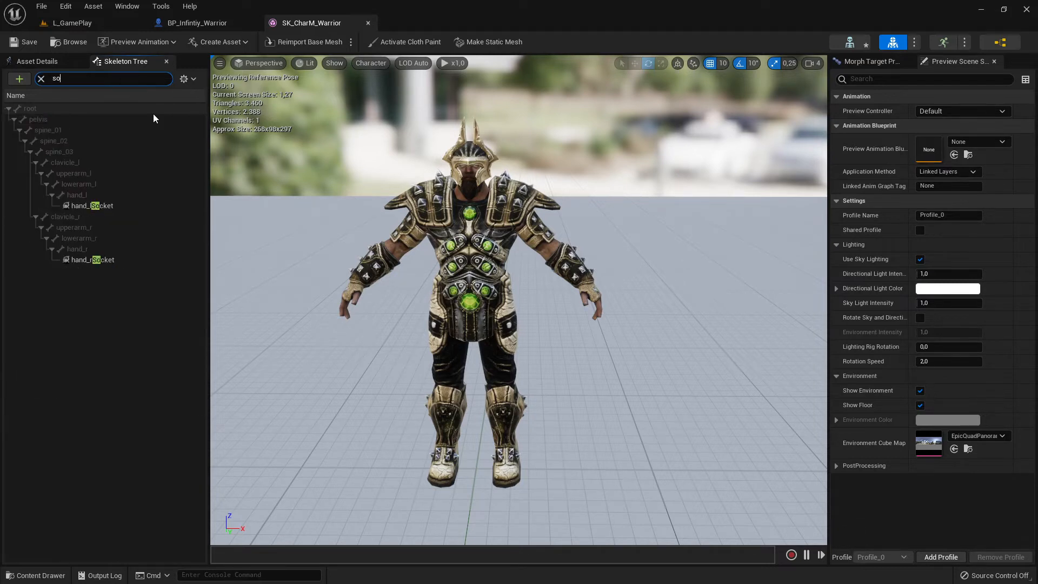
click(98, 209)
click(102, 260)
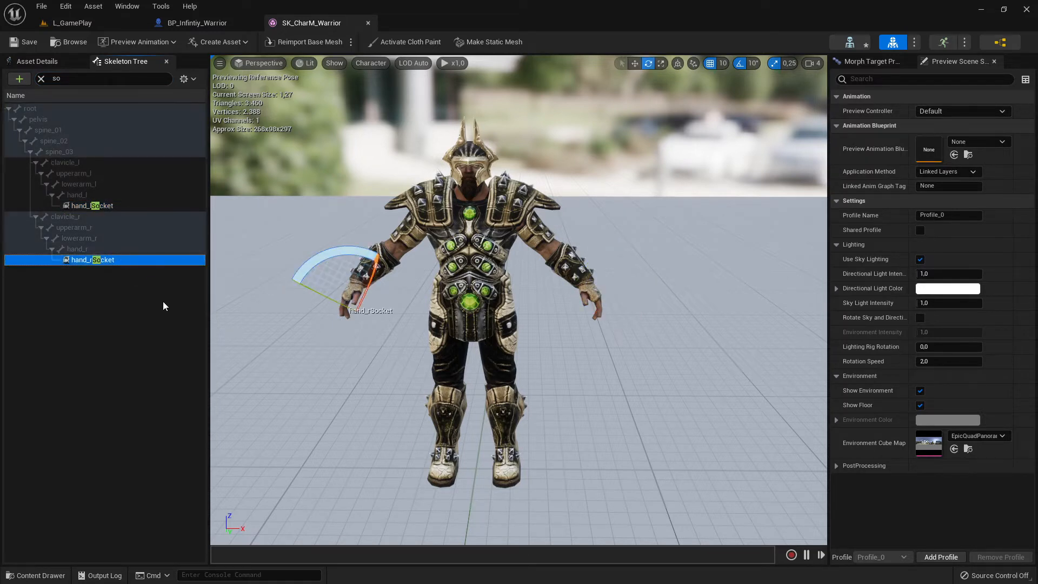
key(Delete)
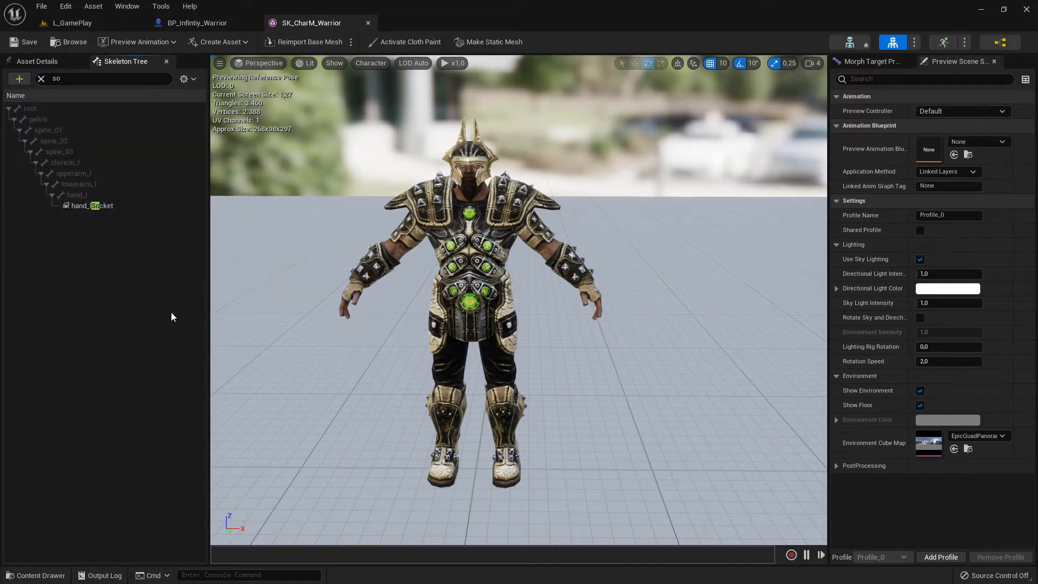
key(ctrl+z)
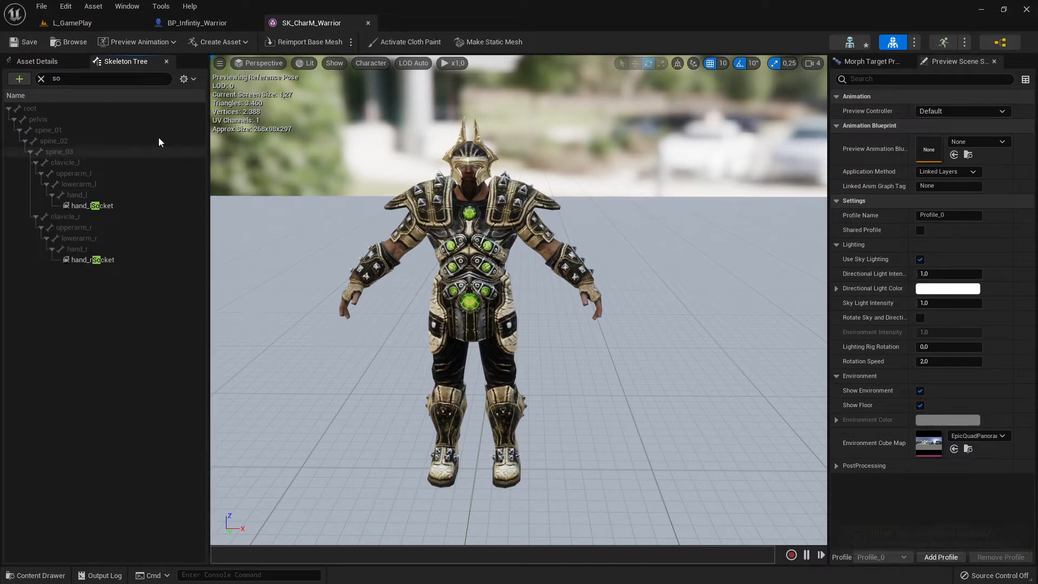
click(93, 264)
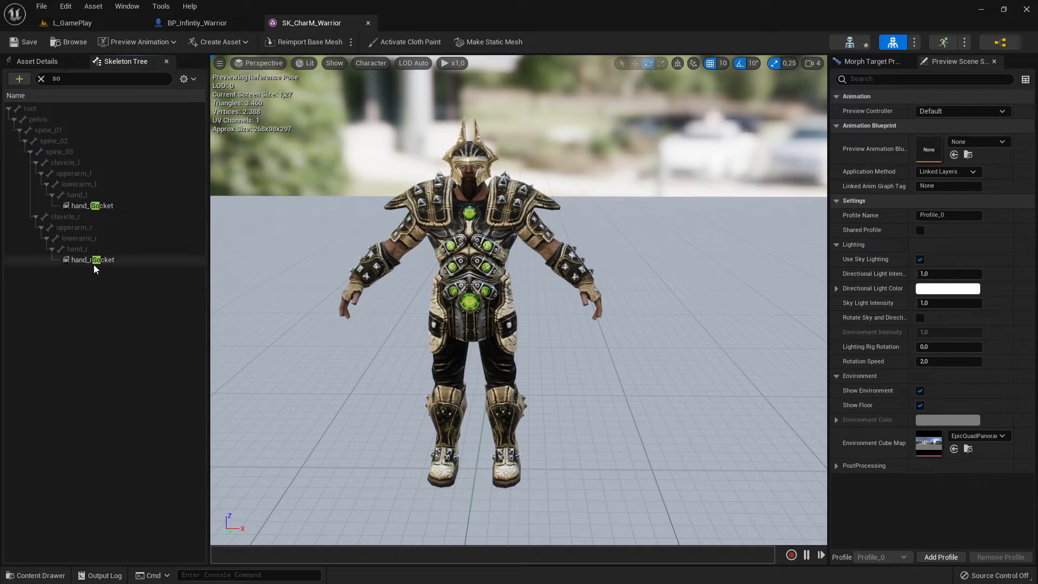
click(93, 264)
click(65, 264)
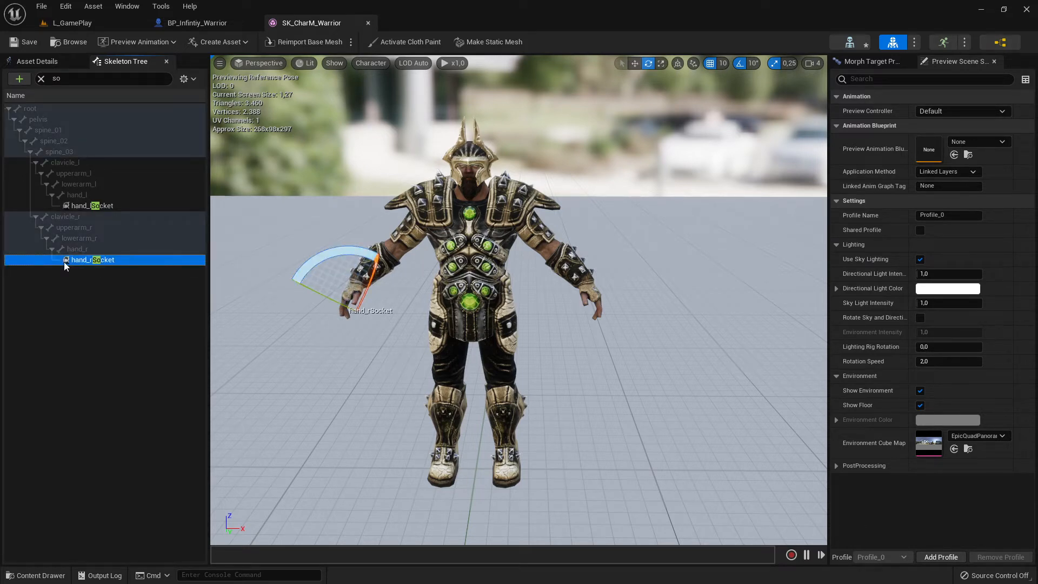
key(Delete)
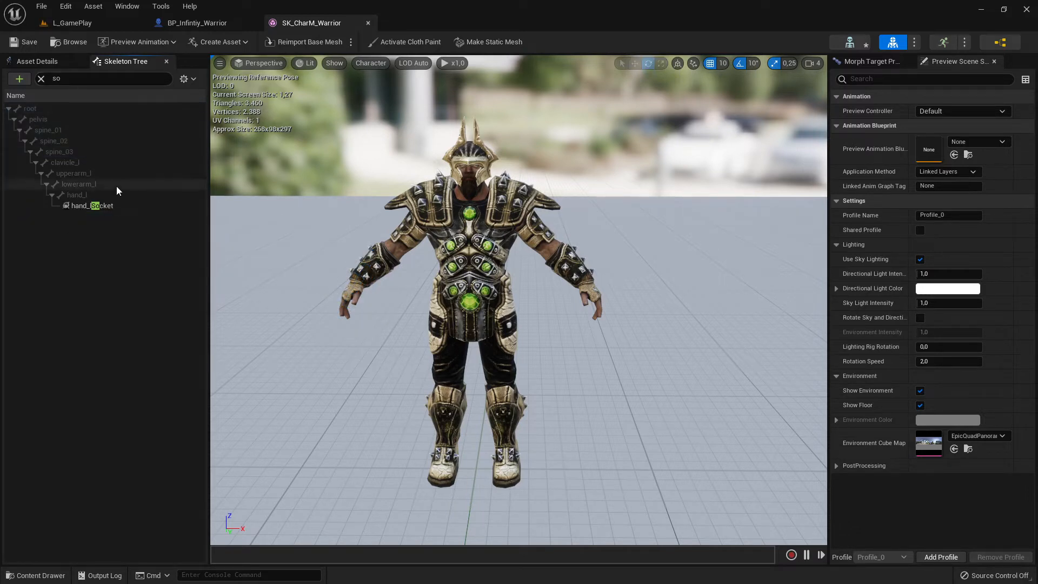
key(ctrl+z)
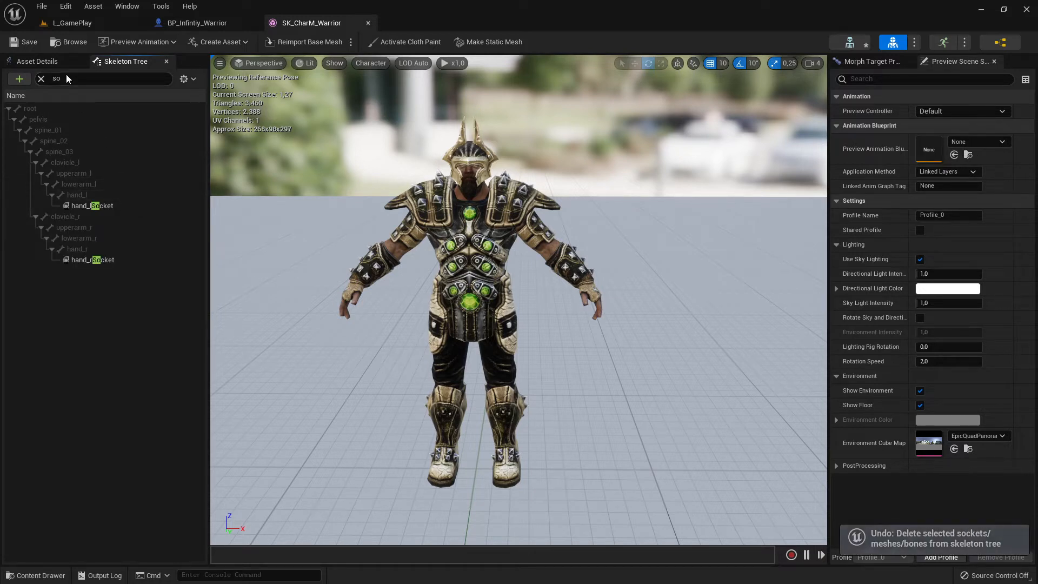
- Filter the skeleton tree by "han" and delete the existing hand_rSocket under the hand_r bone
click(66, 76)
key(BackSpace)
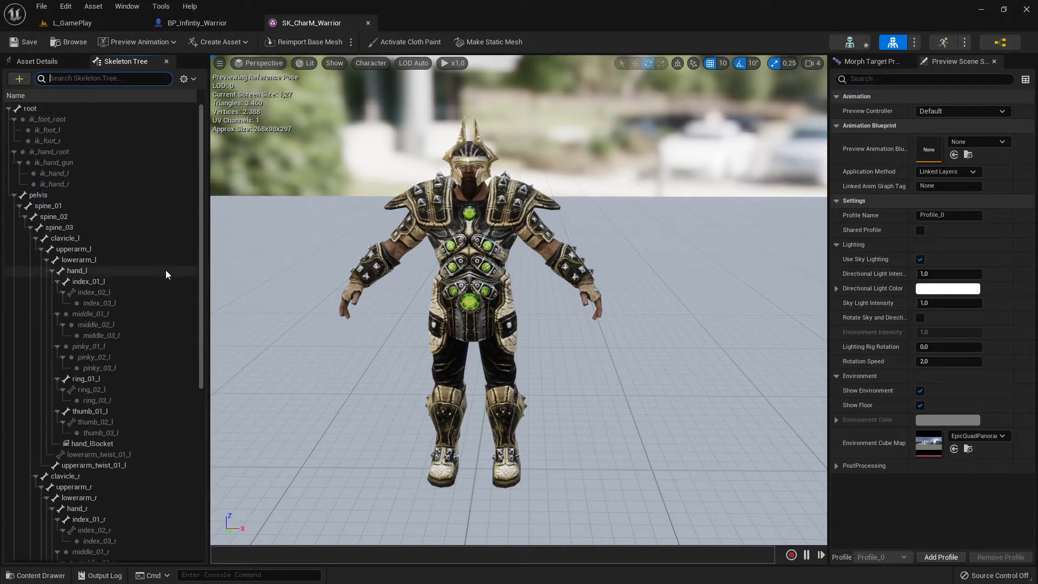
text(han)
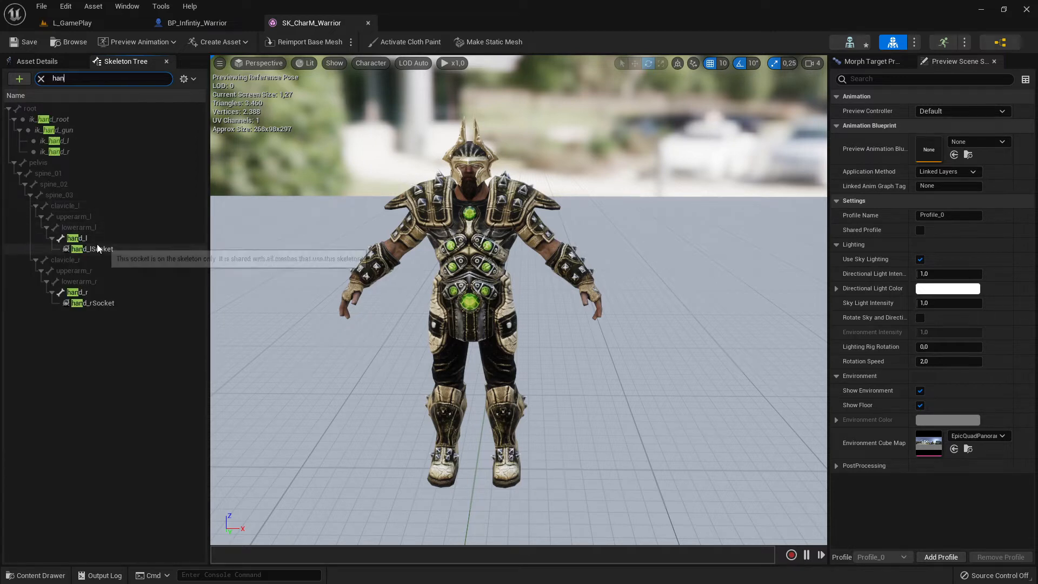
click(112, 301)
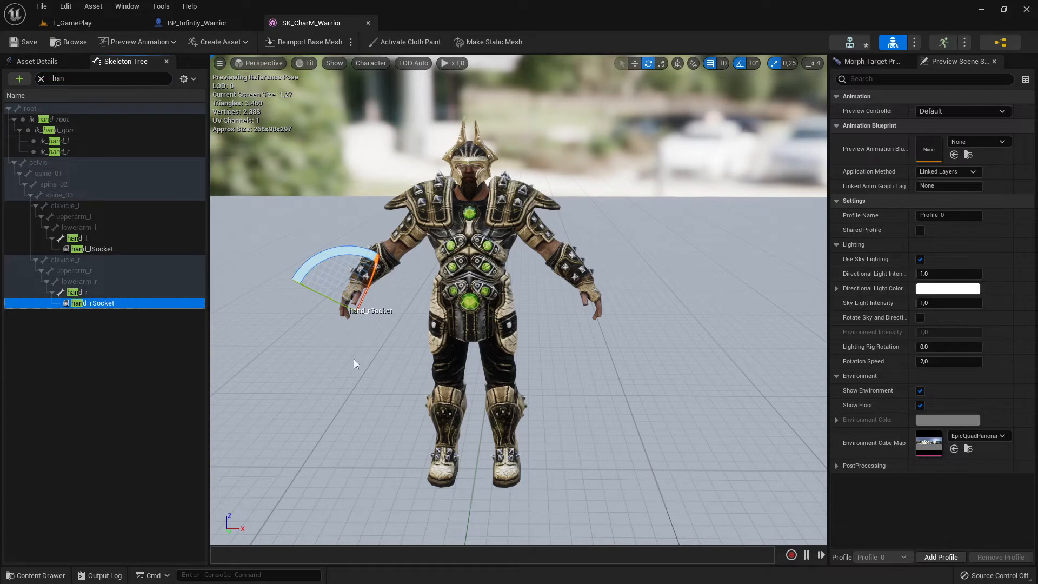
click(364, 370)
click(114, 304)
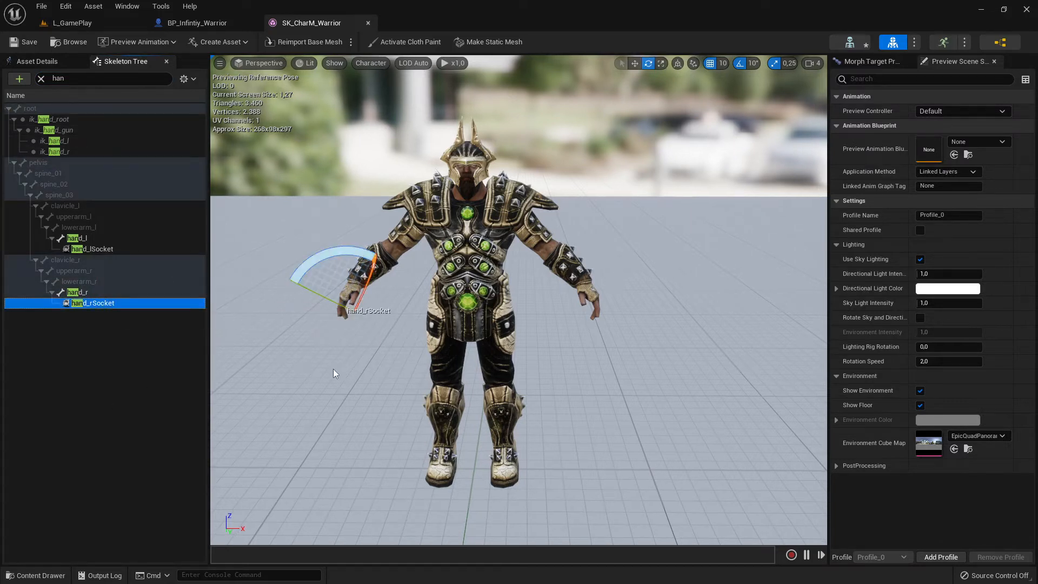
key(w)
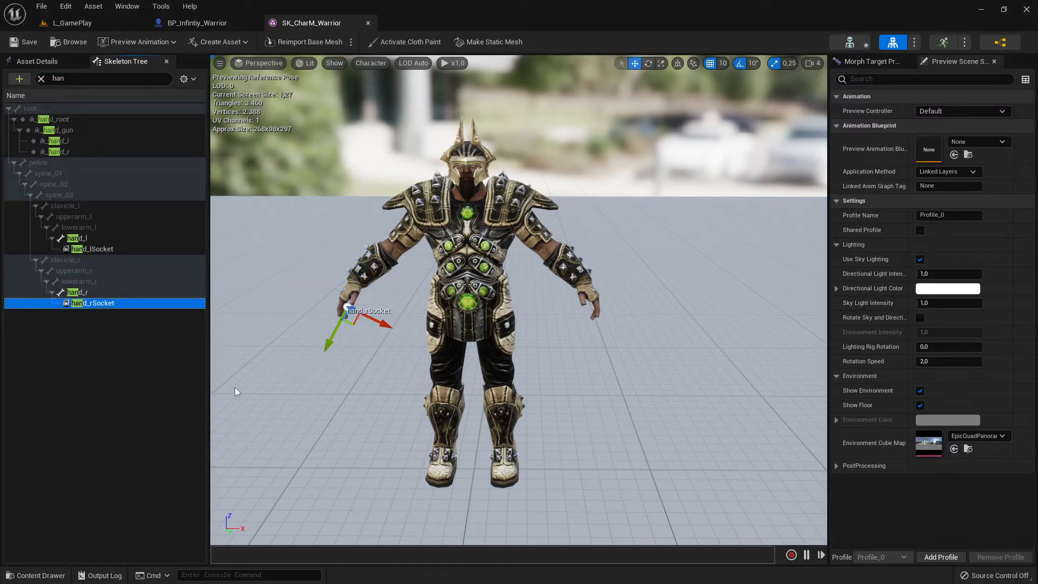
click(75, 365)
click(89, 303)
key(Delete)
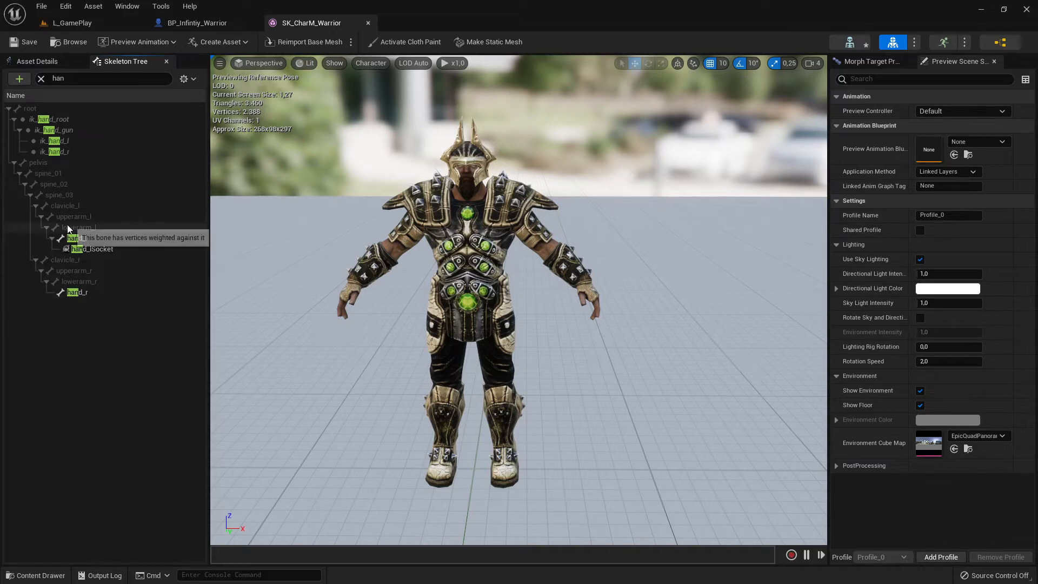
- Add a new socket to the hand_r bone
click(81, 294)
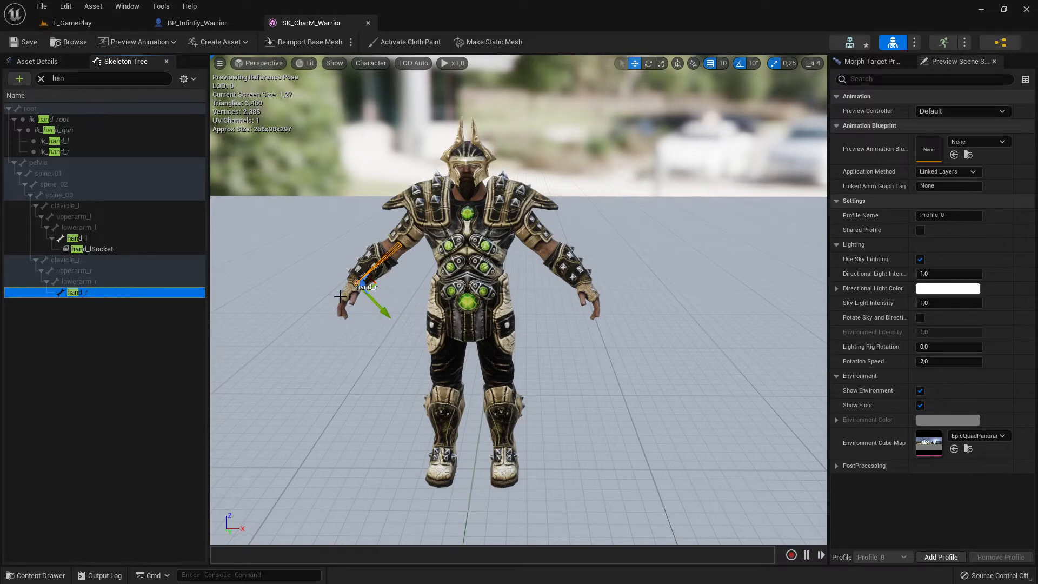
click(98, 315)
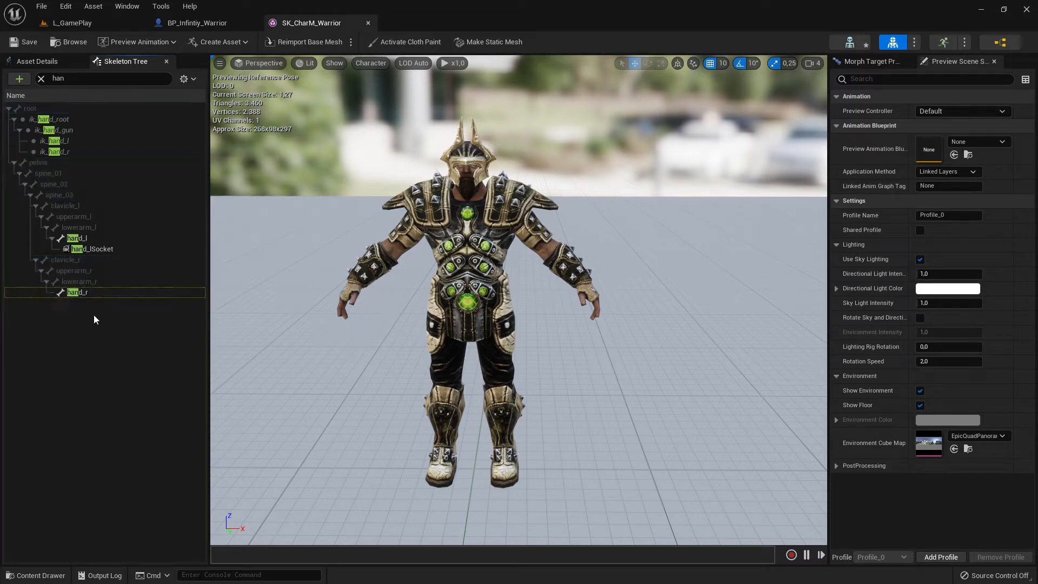
click(82, 299)
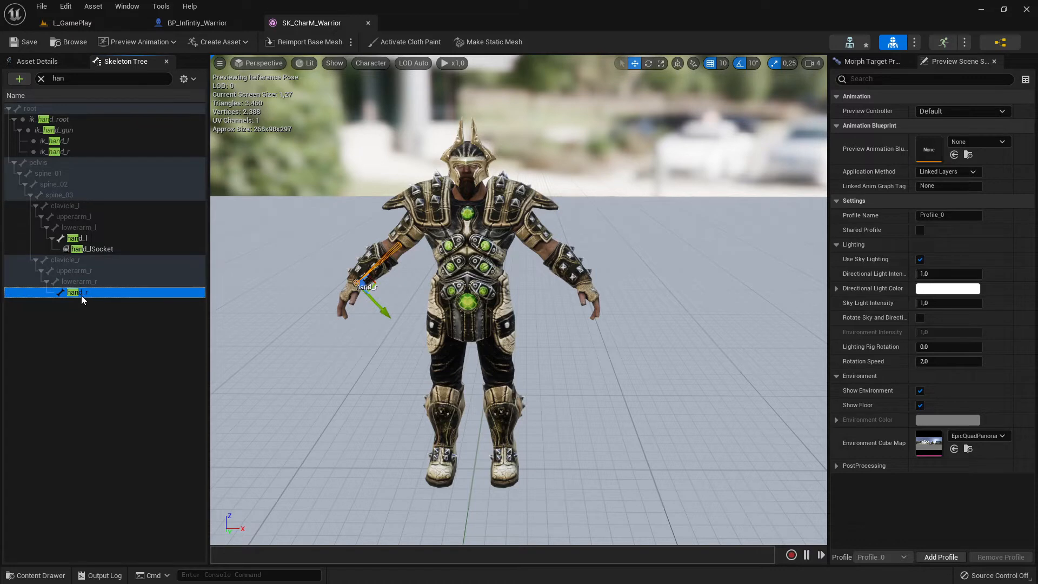
click(80, 327)
click(82, 294)
right_click(94, 298)
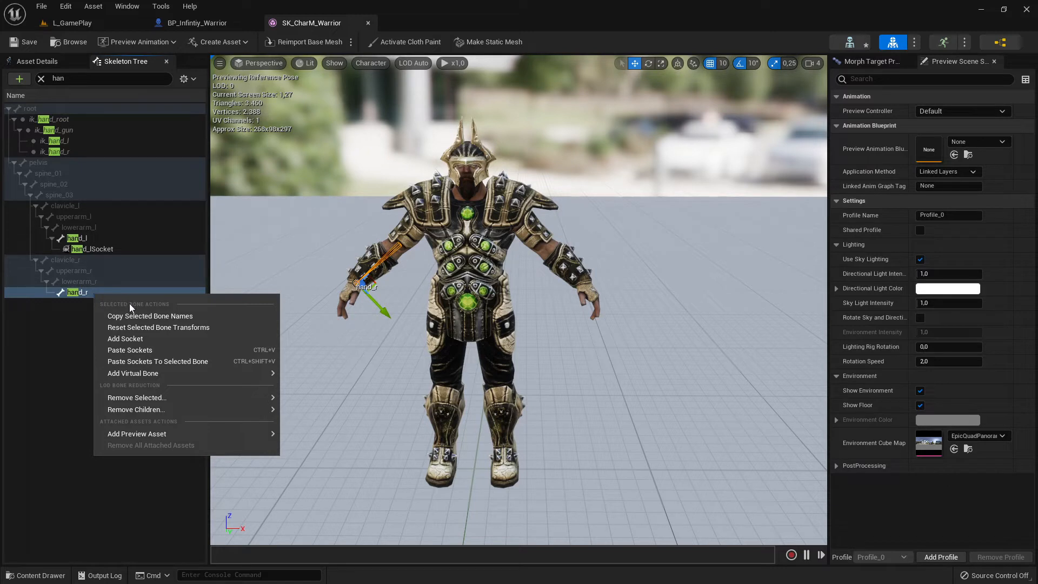
click(125, 339)
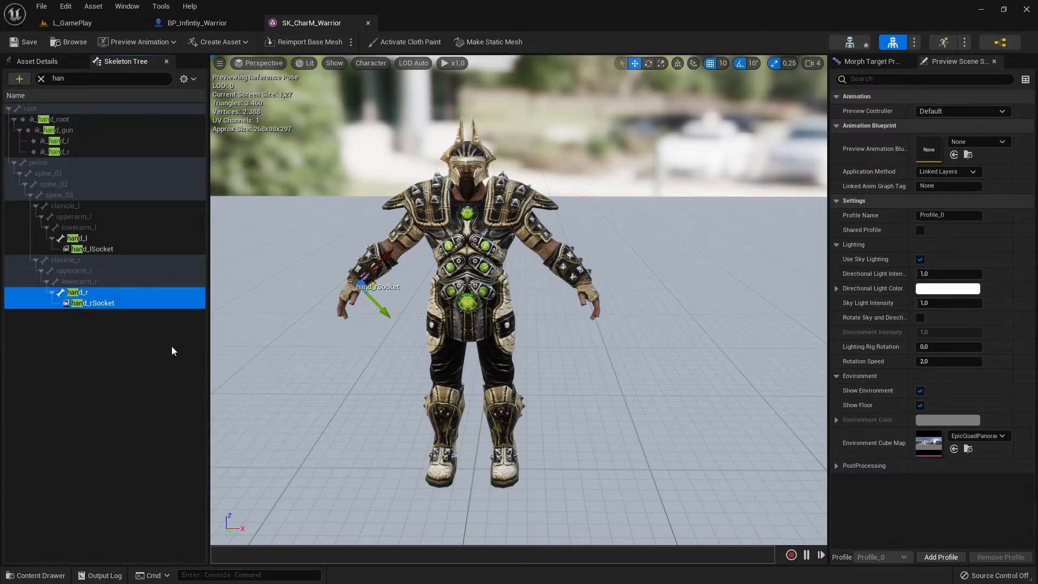
click(100, 343)
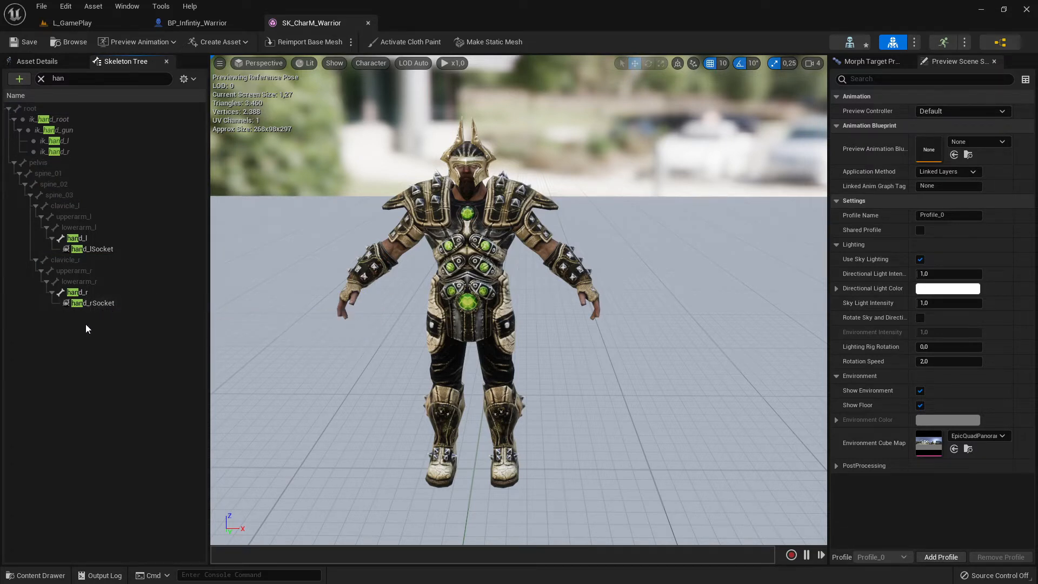
click(97, 303)
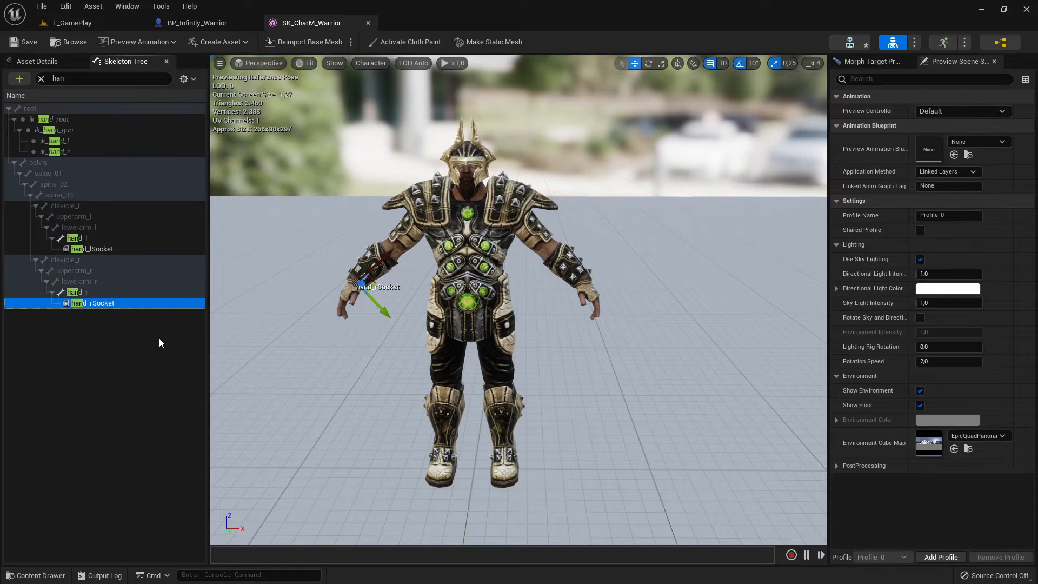
click(100, 356)
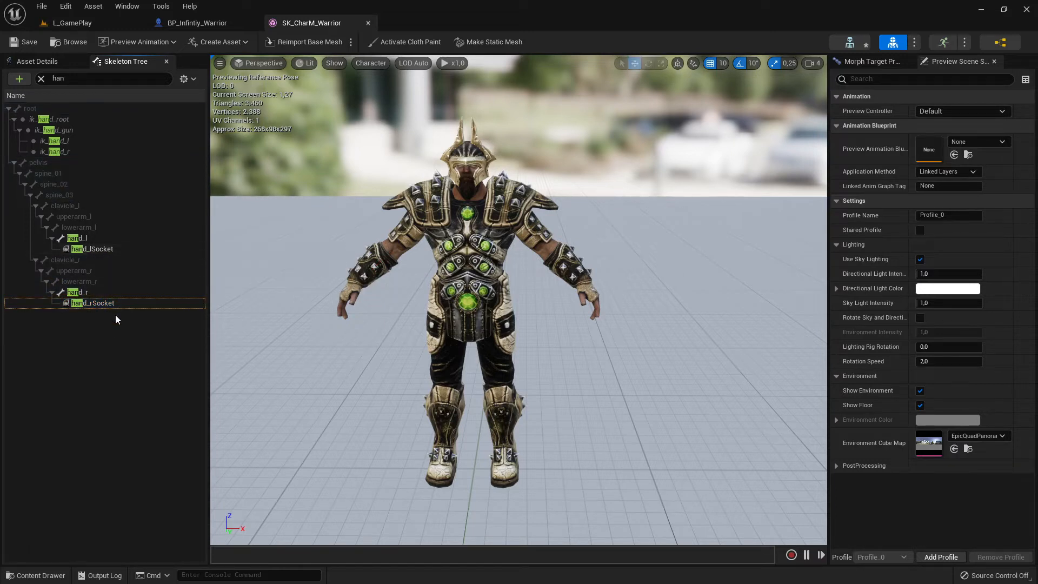
- Search the preview assets for "Axe" and attach SK_Blade_ExecutionerAxe to hand_rSocket as a preview asset
click(89, 307)
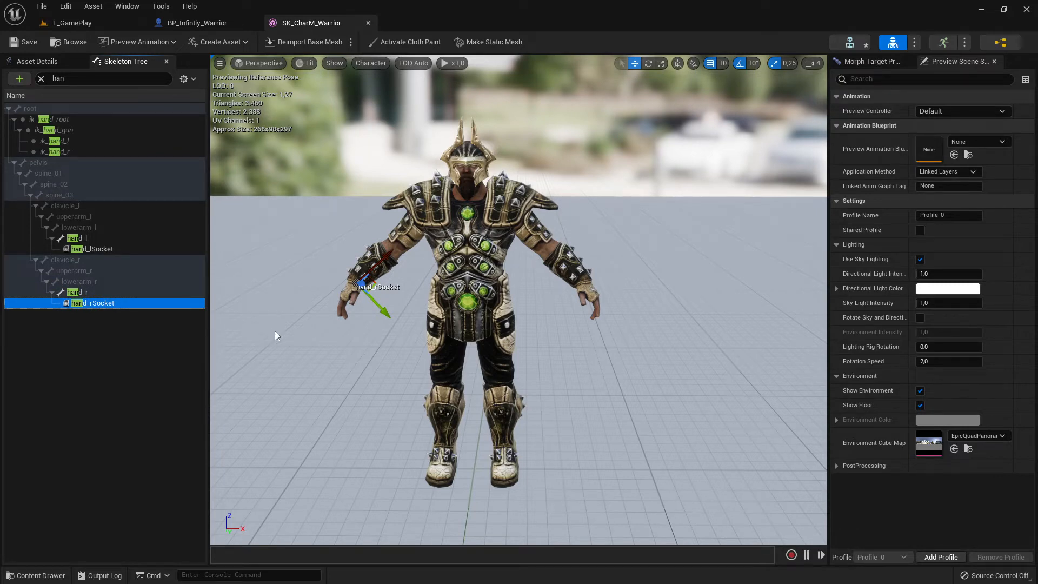
right_drag(275, 331, 243, 295)
key(w)
key(s)
key(w)
right_drag(321, 337, 329, 363)
click(105, 310)
click(106, 304)
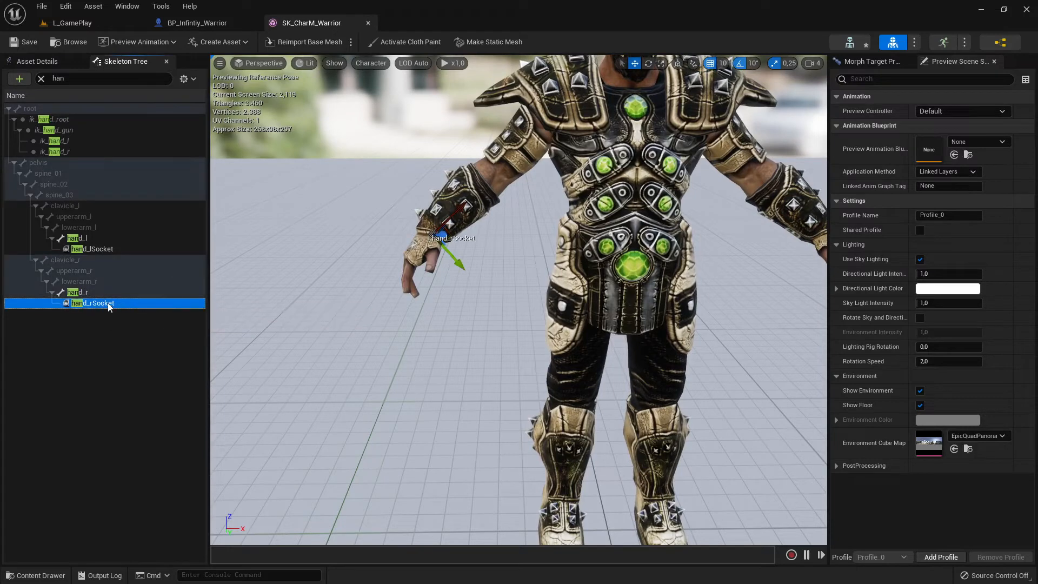
right_click(110, 304)
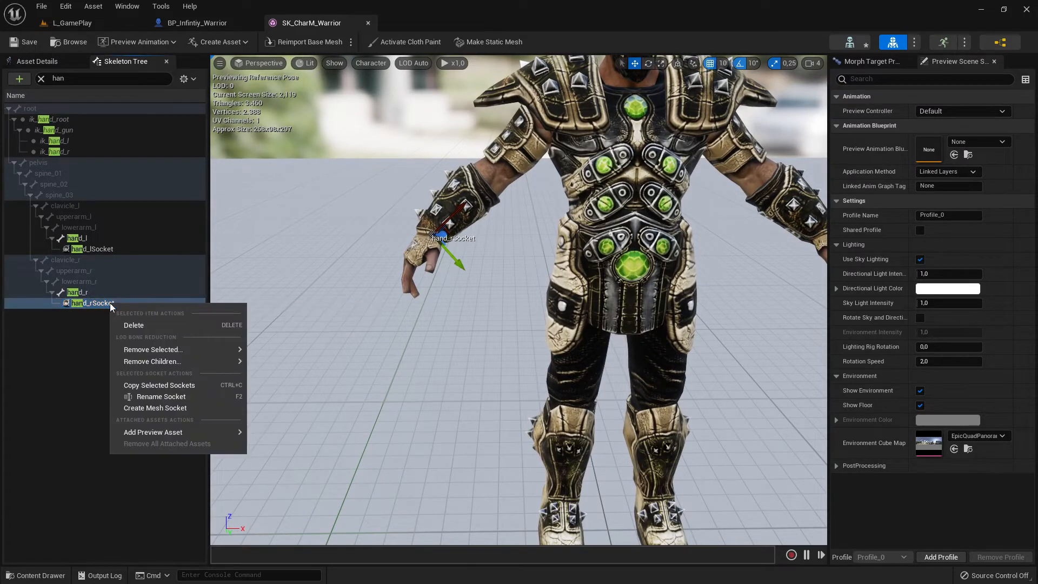
mouse_move(134, 434)
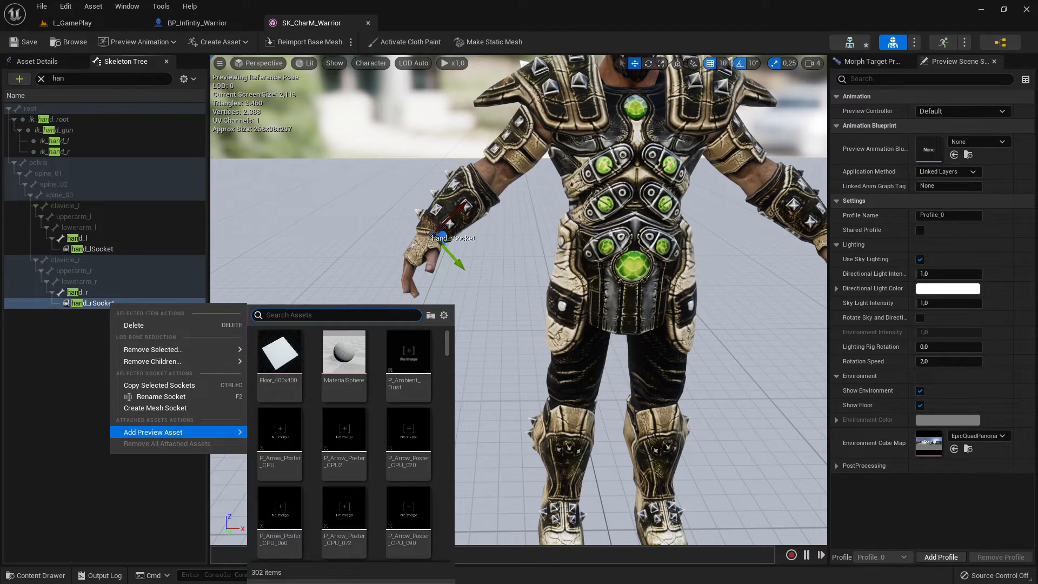
text(Axe)
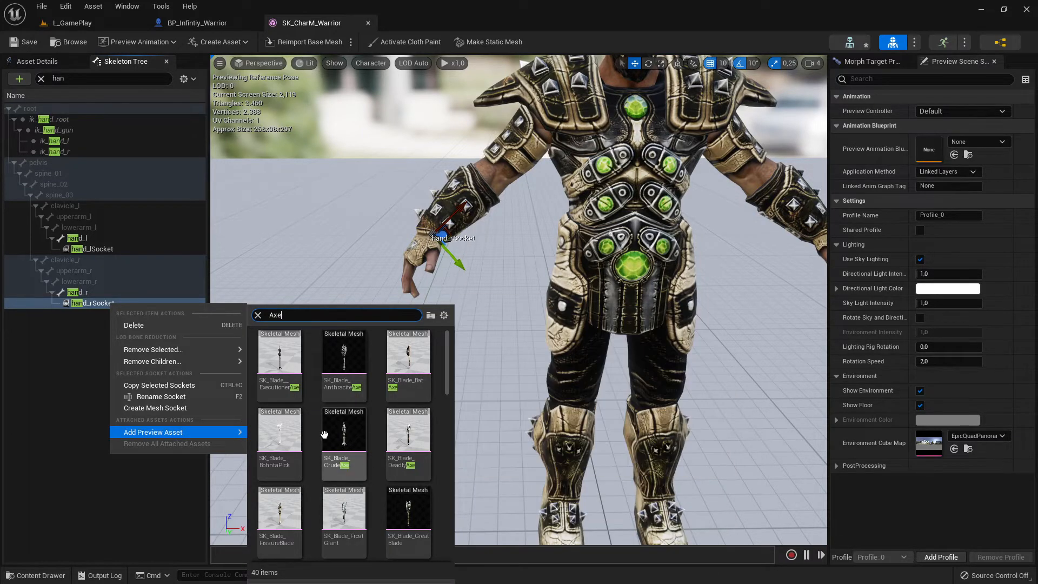
click(301, 395)
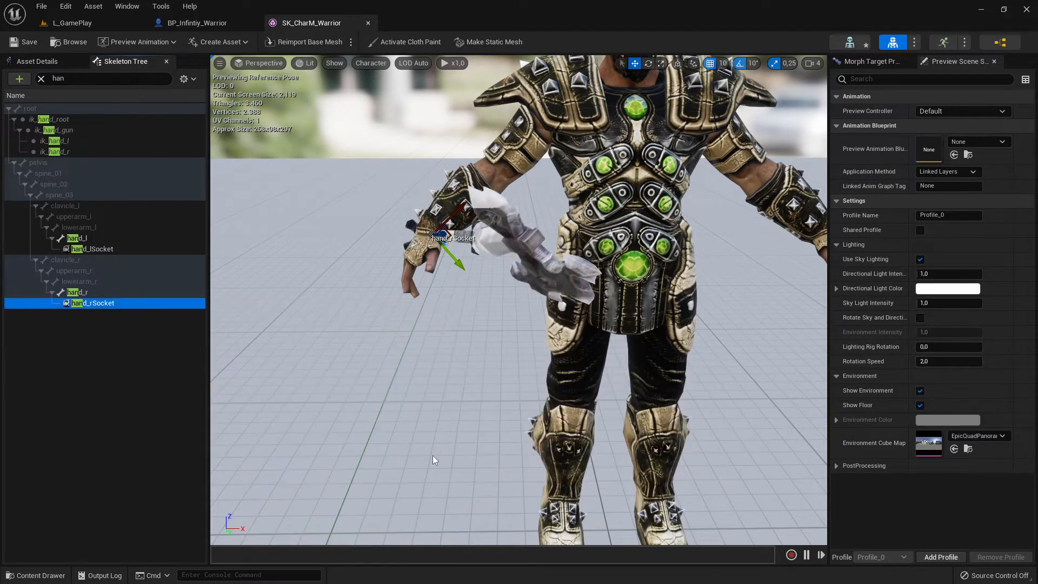
- Move hand_rSocket from the wrist down into the palm so the axe handle sits in the right hand
right_drag(462, 385, 489, 342)
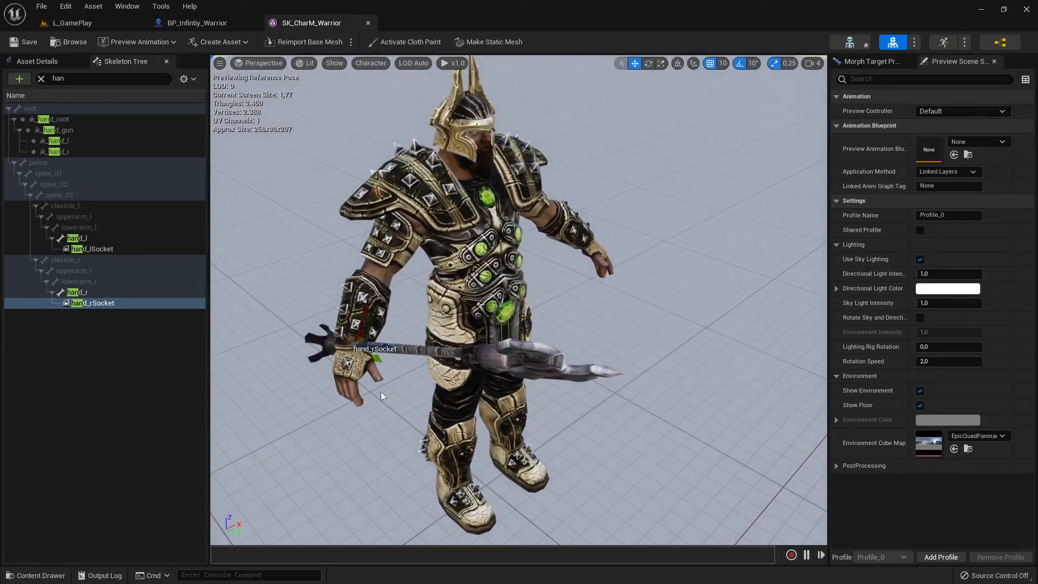
mouse_move(388, 301)
right_down()
mouse_move(373, 346)
mouse_move(388, 301)
right_up()
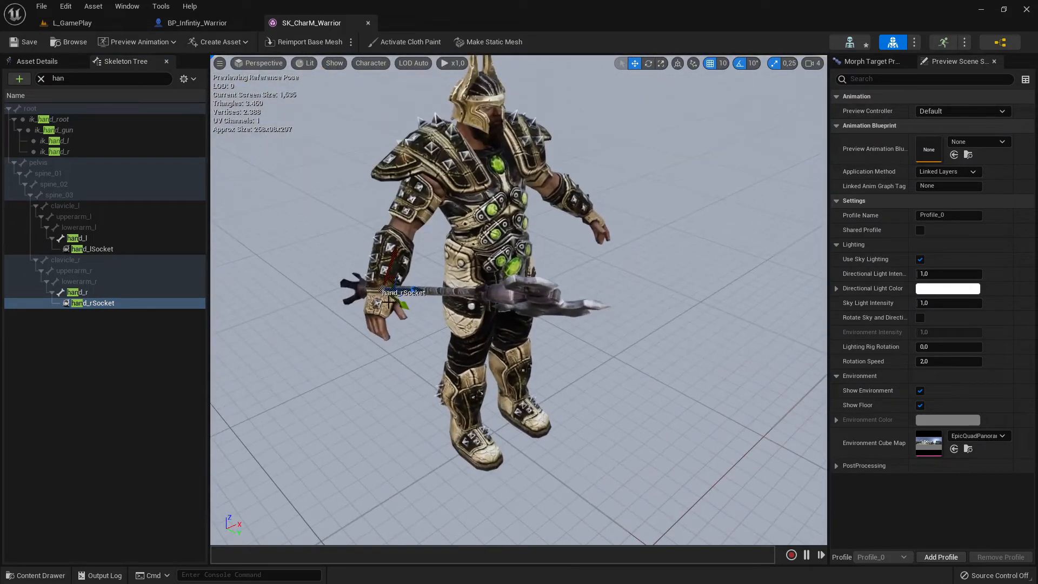
drag(393, 260, 430, 320)
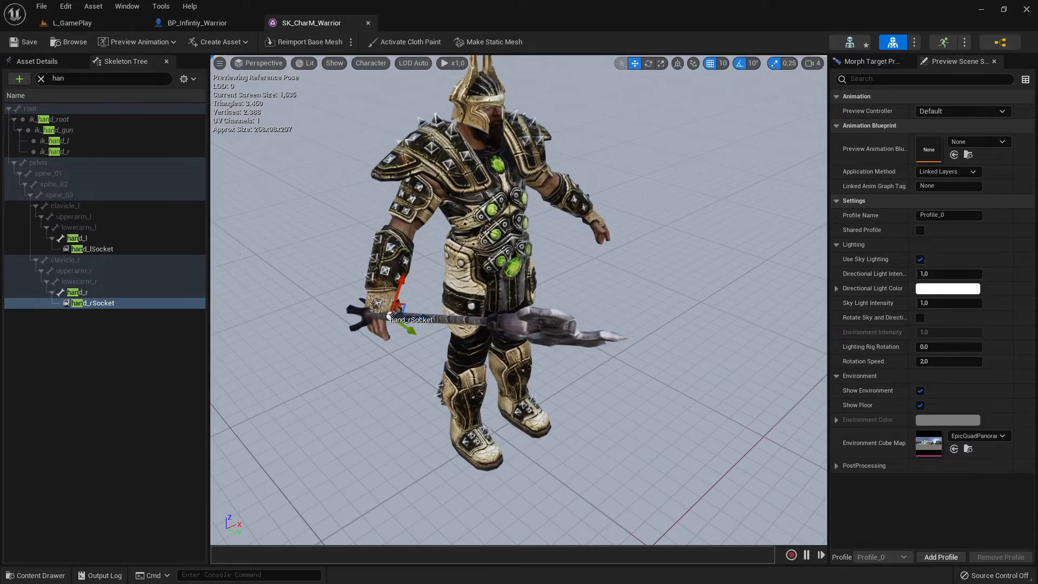
- Lower the viewport camera speed to 2 and examine how the axe sits in the warrior's right hand up close
alt+drag(527, 311, 486, 284)
click(817, 64)
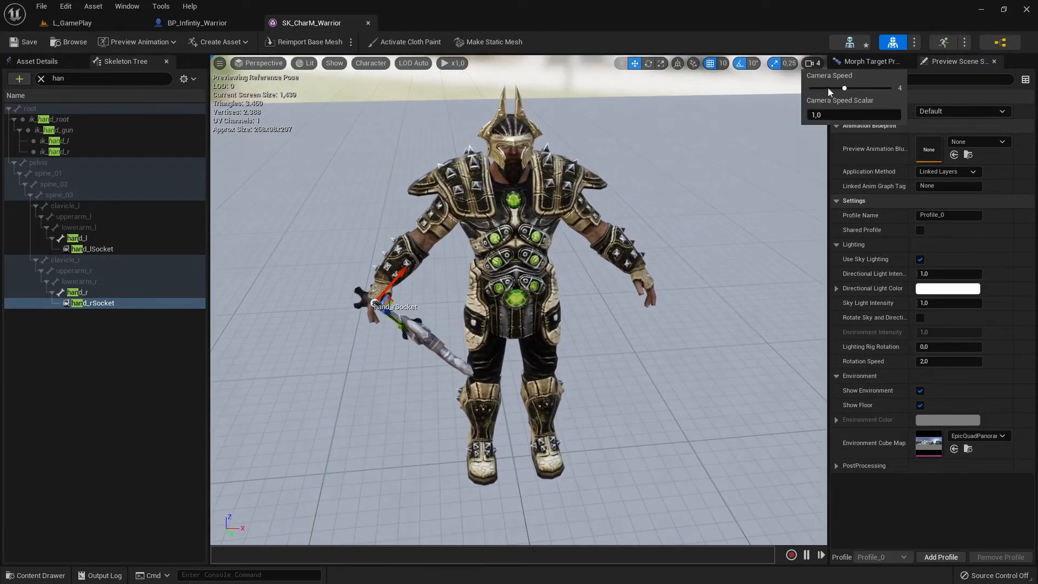
right_click(523, 282)
right_drag(362, 284, 316, 292)
key(w)
key(d)
right_drag(527, 316, 498, 335)
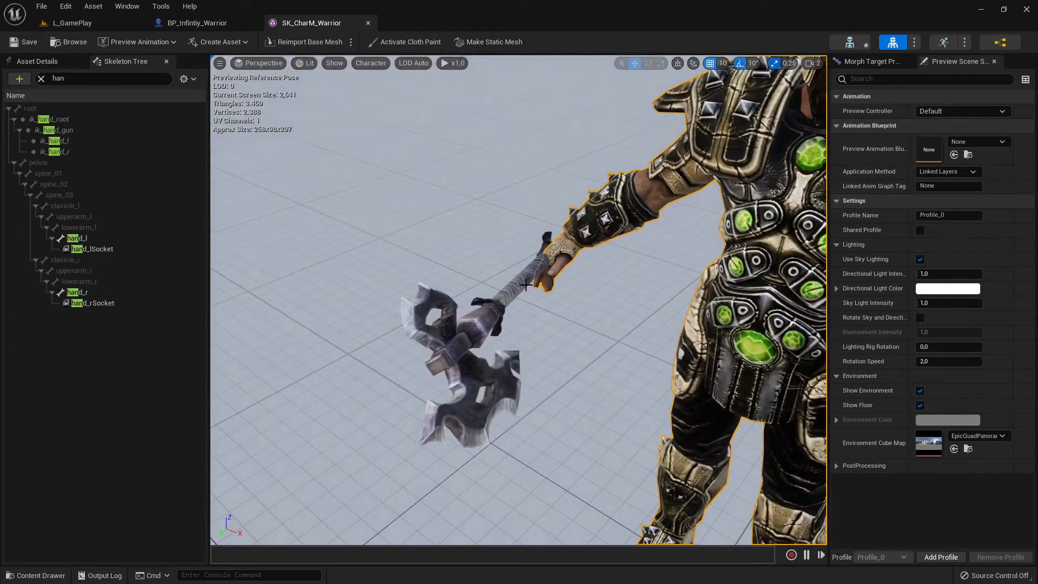
- Shift hand_rSocket so the axe handle passes through the palm of the warrior's right hand
right_drag(489, 297, 467, 377)
key(a)
right_drag(434, 449, 481, 450)
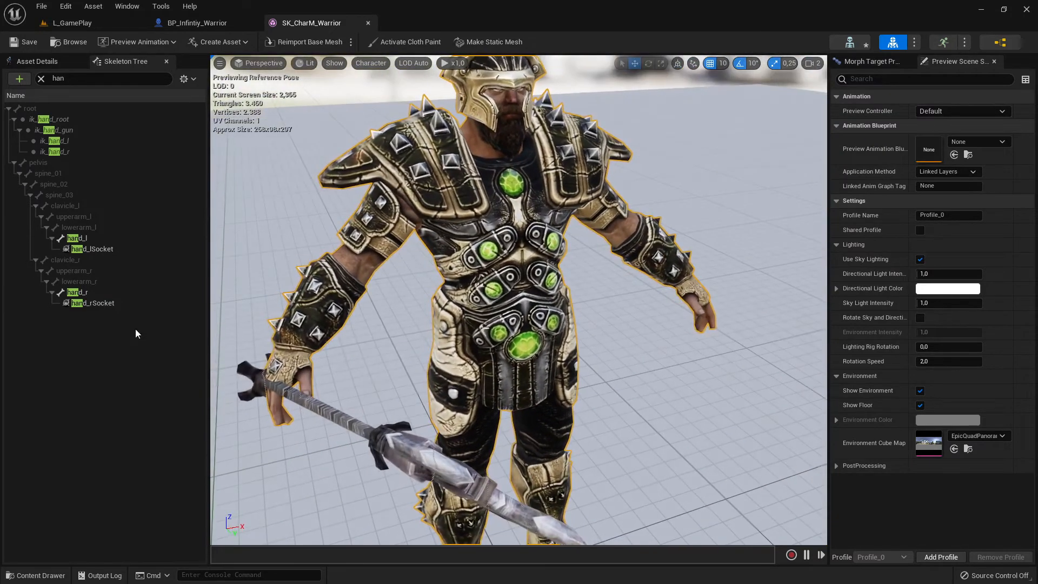
click(142, 304)
mouse_move(303, 385)
mouse_down()
mouse_move(299, 360)
mouse_move(308, 373)
mouse_up()
drag(306, 412, 317, 415)
right_drag(365, 414, 497, 455)
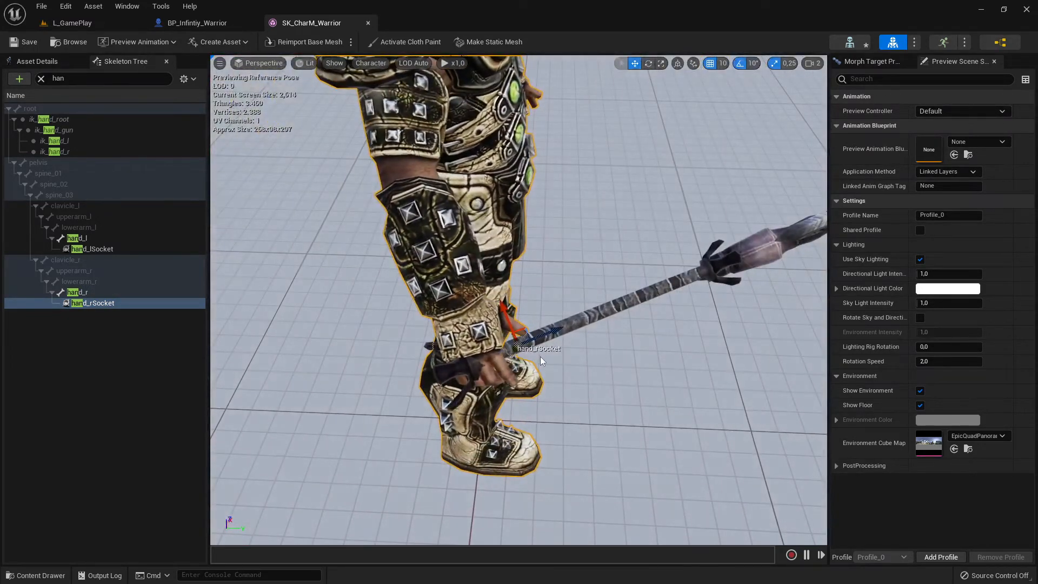
drag(557, 326, 436, 341)
right_drag(468, 345, 319, 319)
right_drag(606, 292, 675, 303)
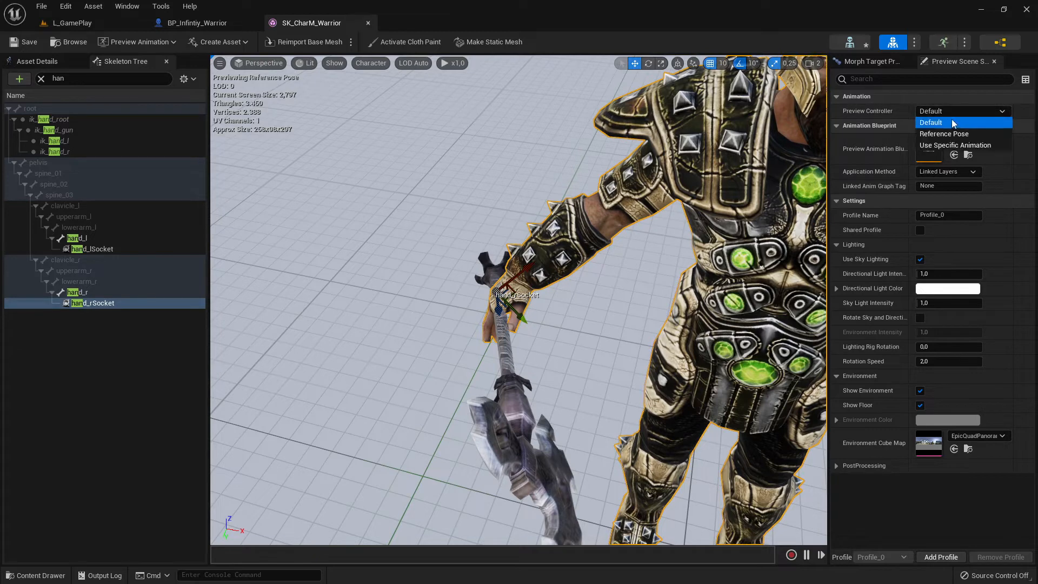
- Preview the warrior with the specific animation testMM_Fall_Loop and examine how the axe sits in the moving hand
click(954, 146)
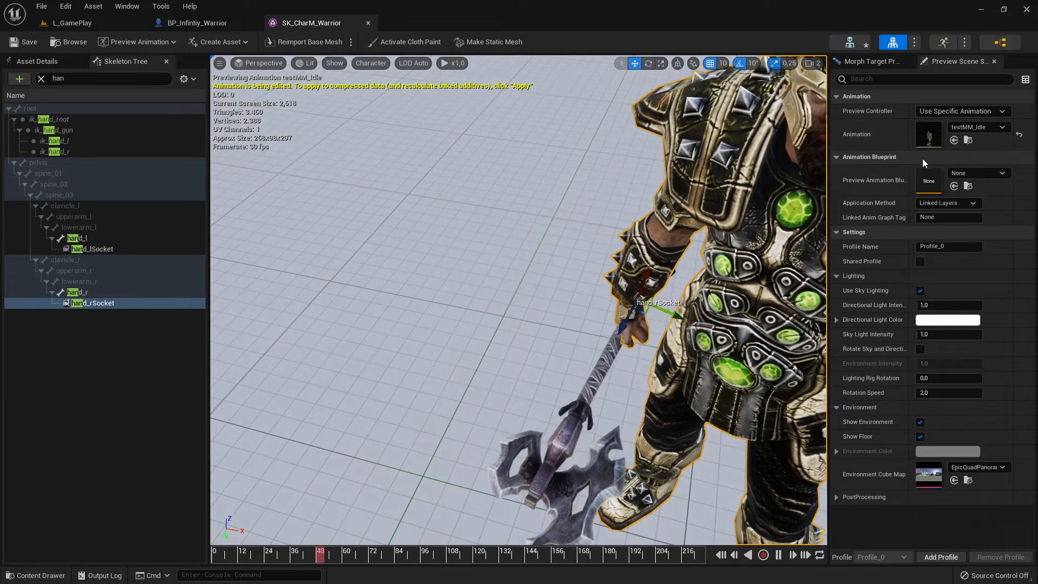
click(973, 128)
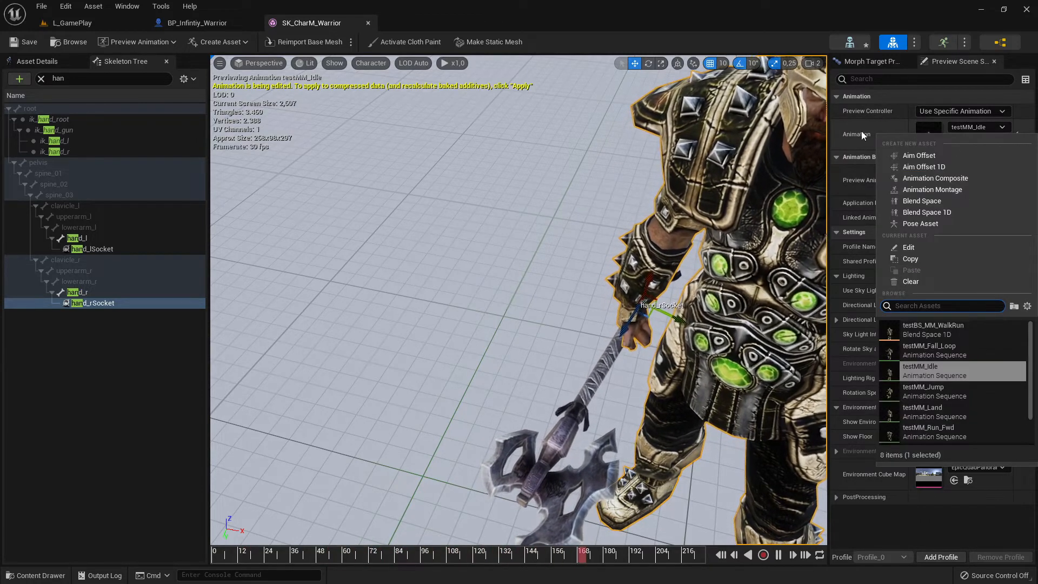
click(929, 350)
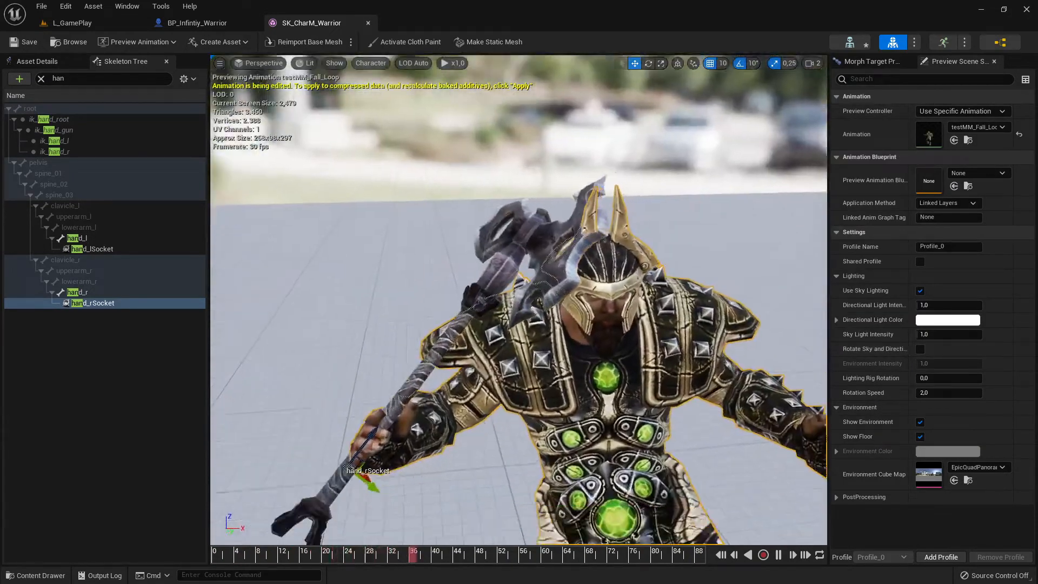
right_drag(595, 270, 595, 303)
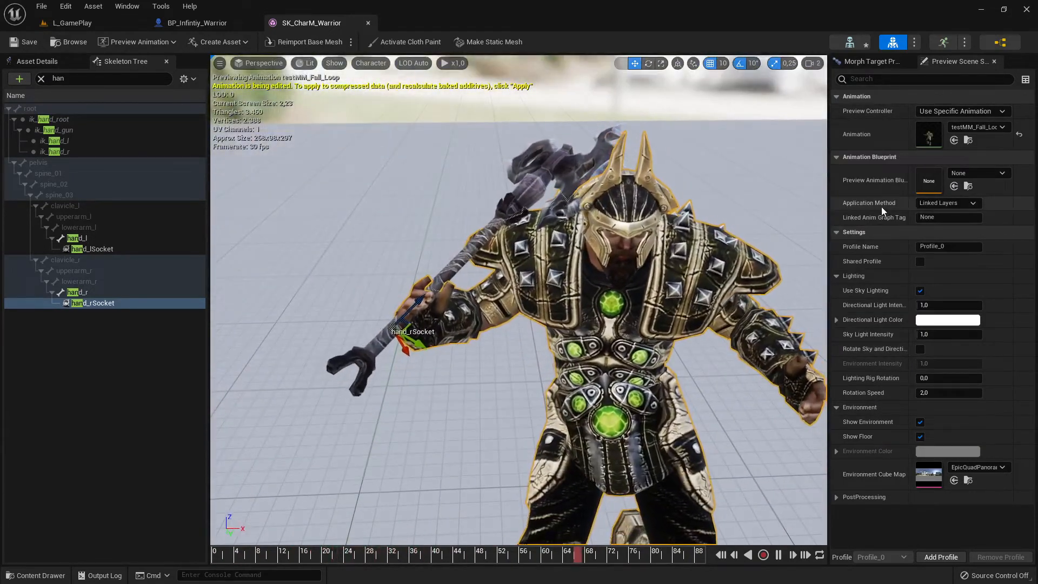
right_drag(649, 260, 595, 265)
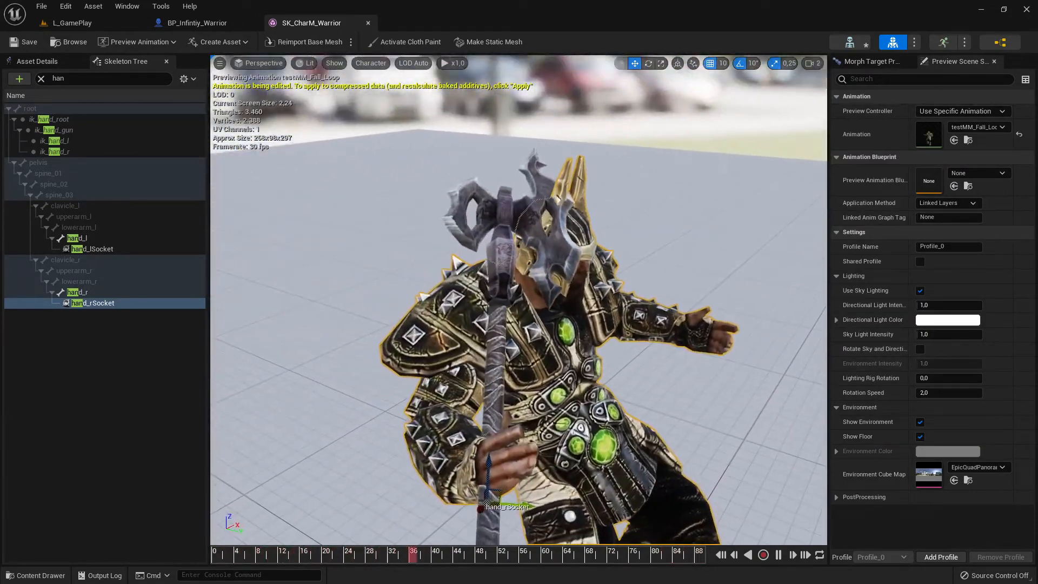
- Rotate and shift hand_rSocket to align the axe handle with the right-hand grip in the falling pose
key(e)
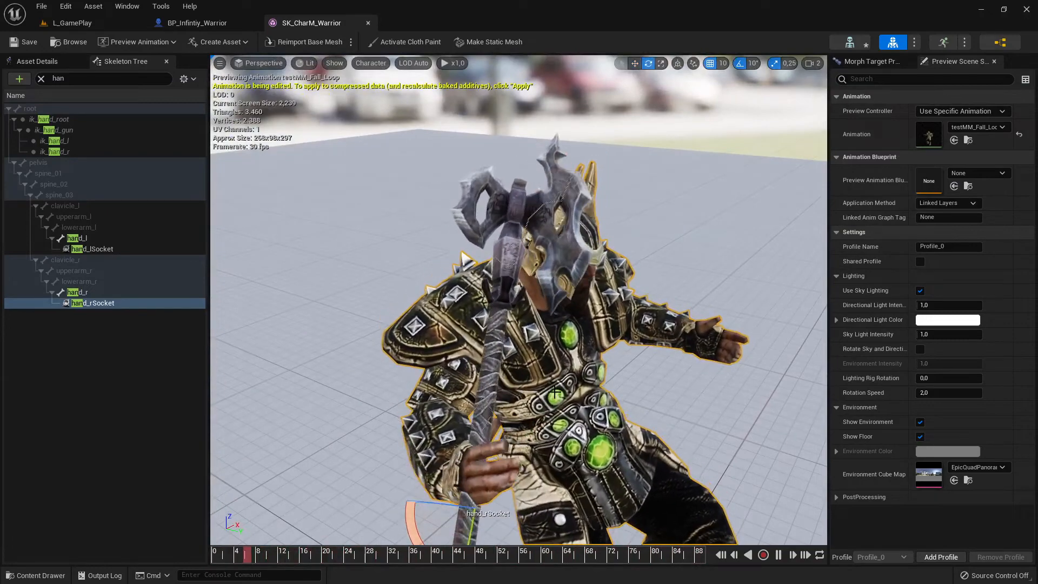
key(f)
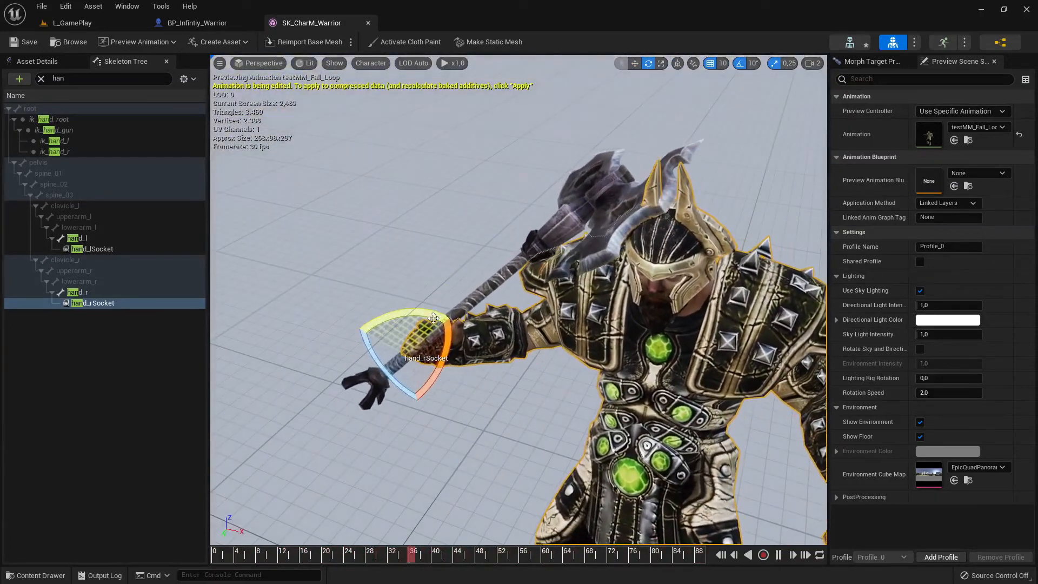
drag(430, 311, 437, 363)
key(w)
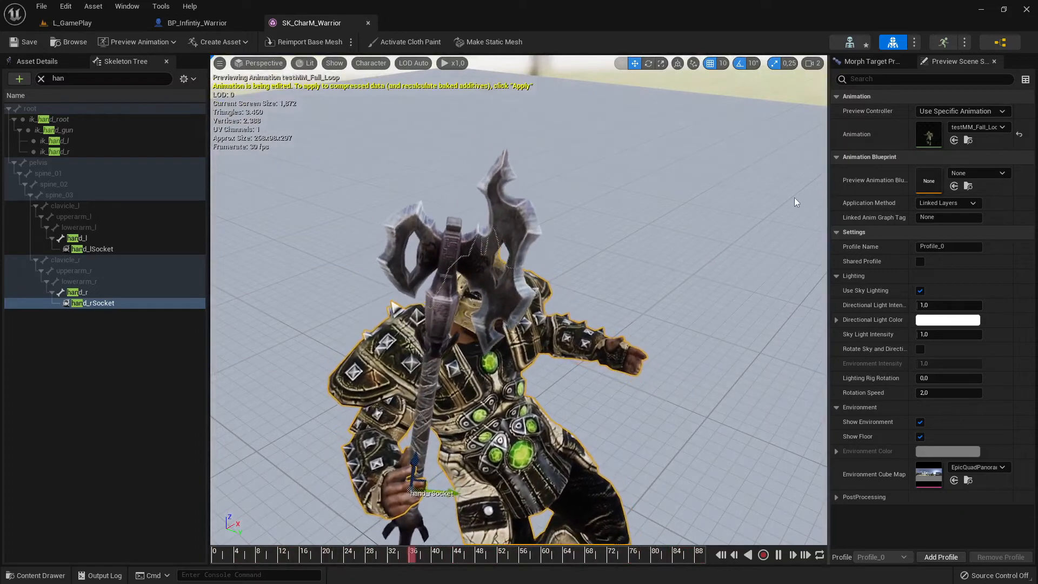
- Return the preview controller to Default and move hand_rSocket slightly back along the axe handle
click(951, 111)
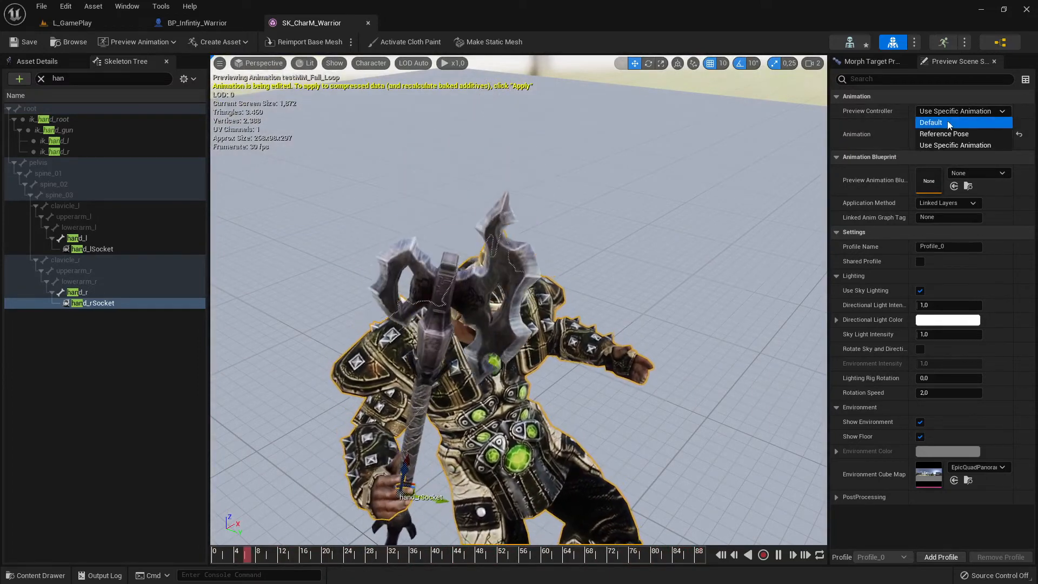
click(930, 121)
right_drag(607, 287, 605, 325)
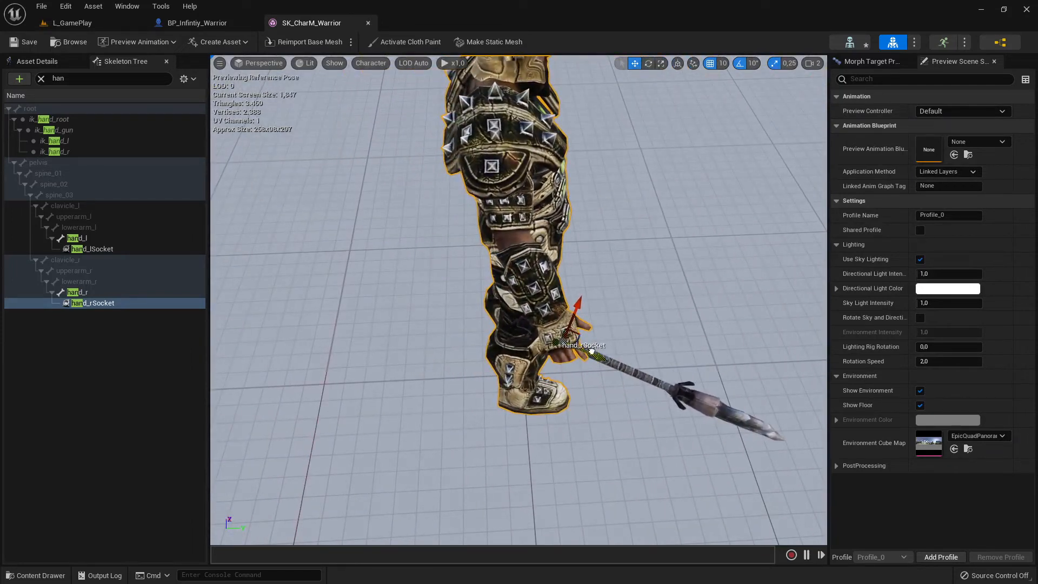
drag(591, 351, 573, 345)
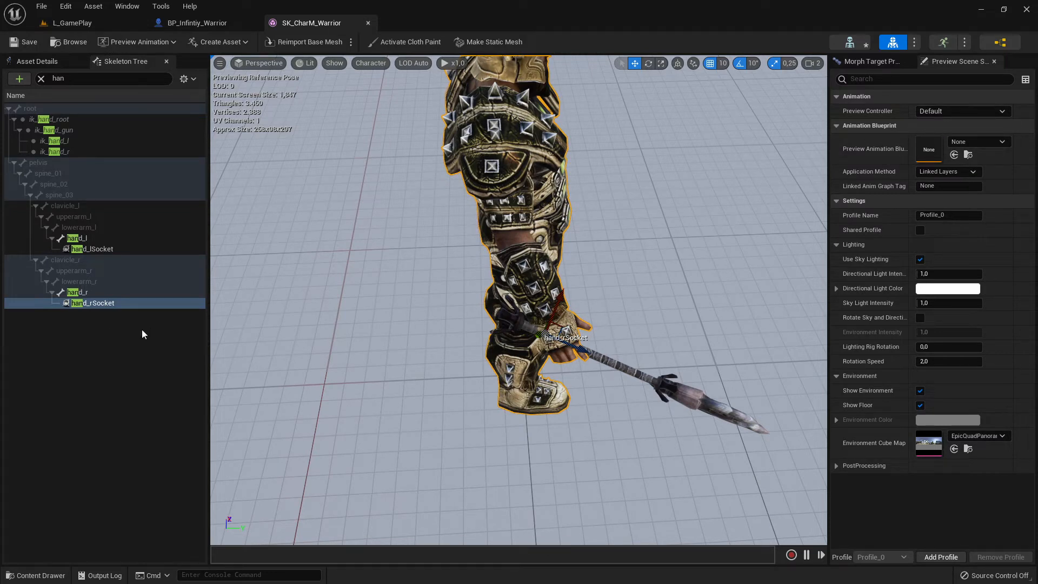
- Remove all attached preview assets from hand_rSocket
right_click(91, 307)
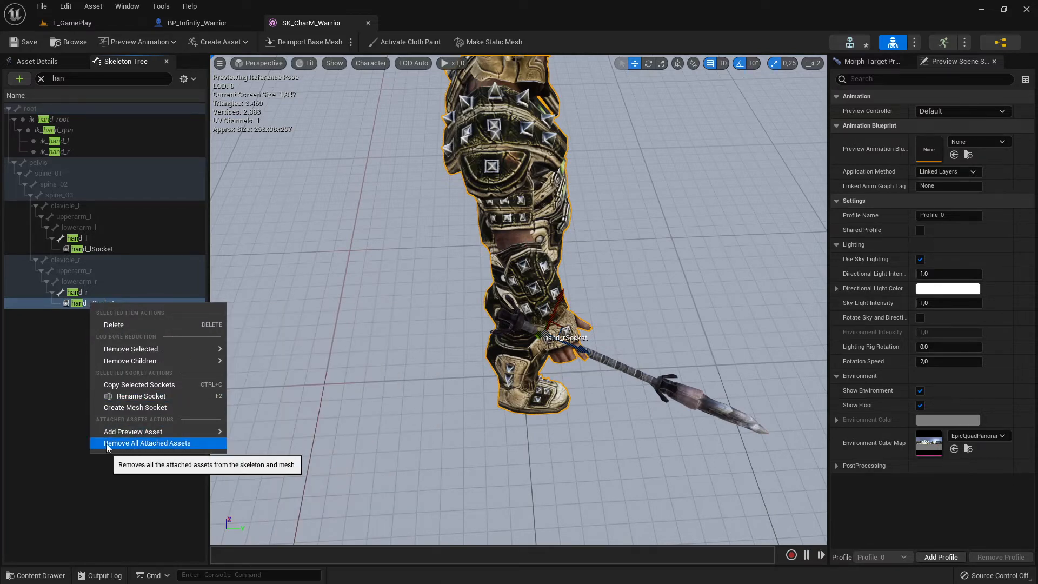
click(159, 443)
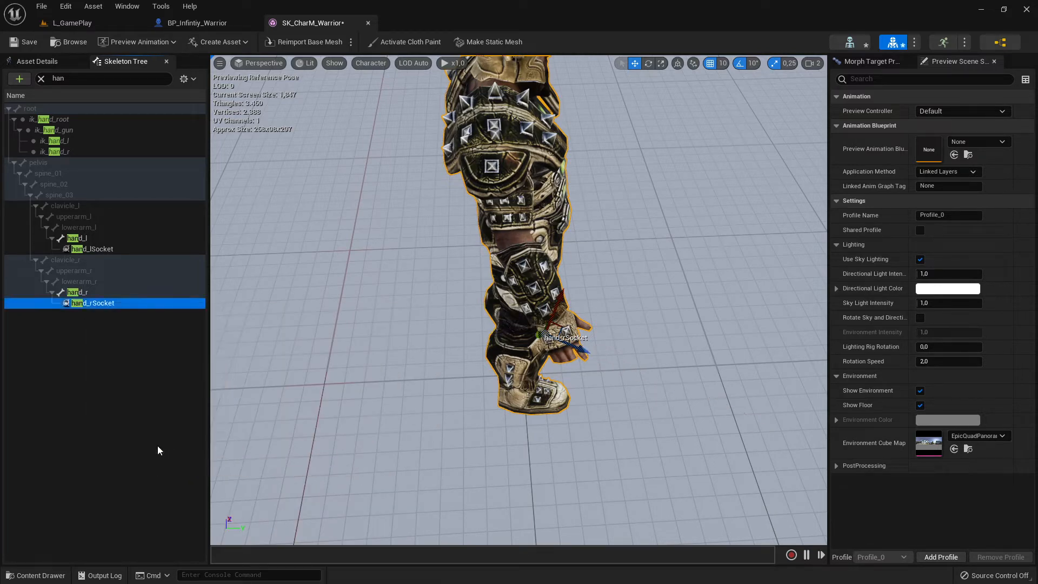
- Examine the warrior and its manually added axe in the BP_Infintiy_Warrior viewport
click(219, 24)
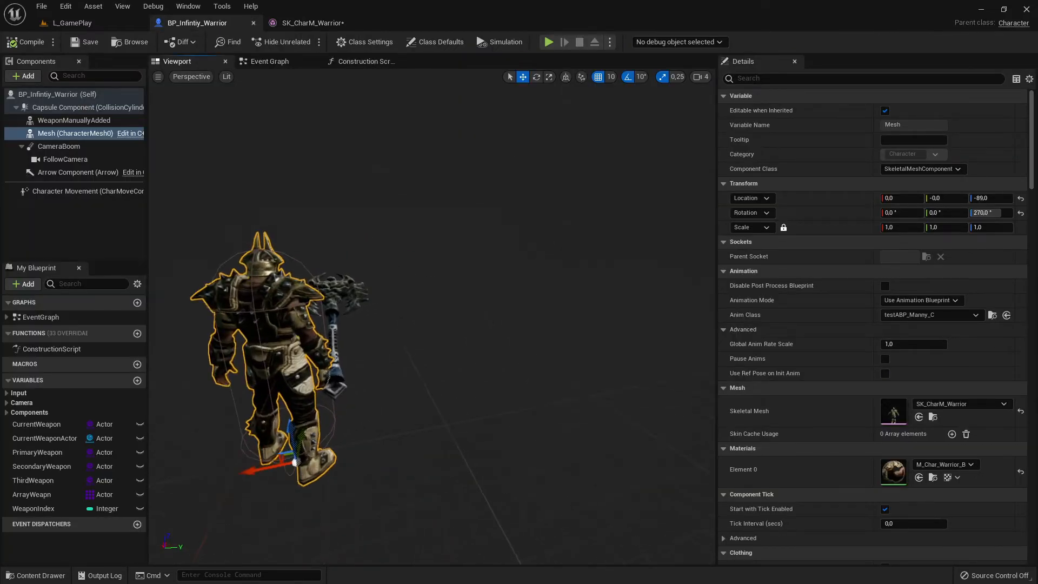
right_drag(432, 317, 302, 319)
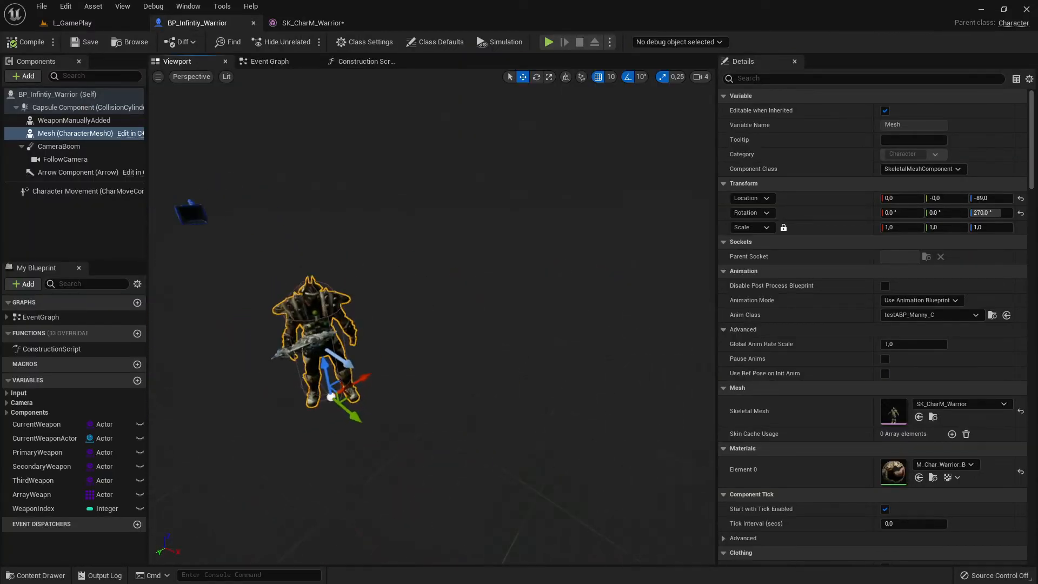
key(w)
mouse_move(389, 276)
right_down()
mouse_move(397, 281)
mouse_move(389, 276)
right_up()
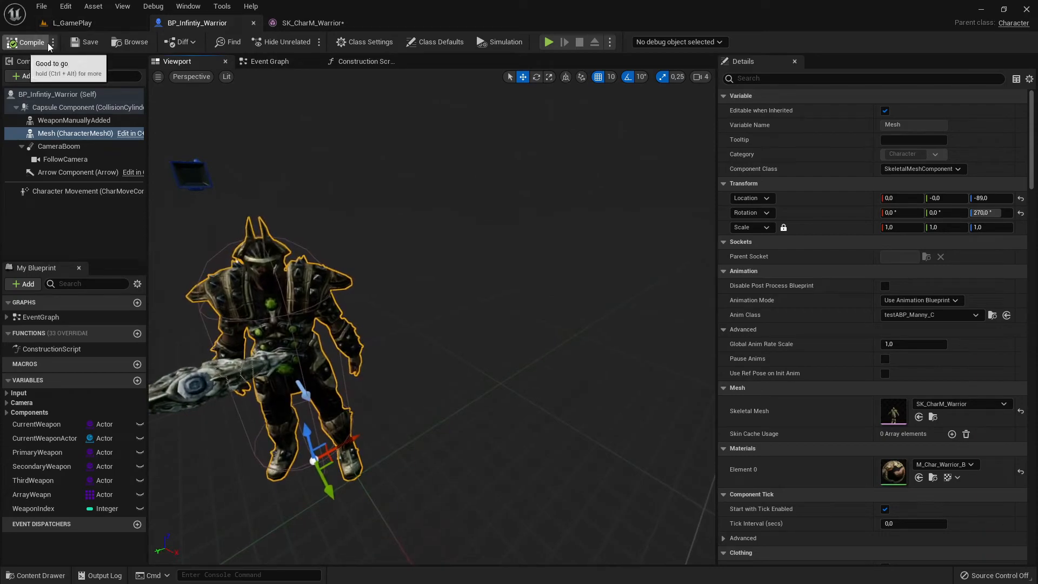
- Play-test L_GamePlay, running the warrior in different directions to check how the axe follows the hand, and end the session
click(72, 22)
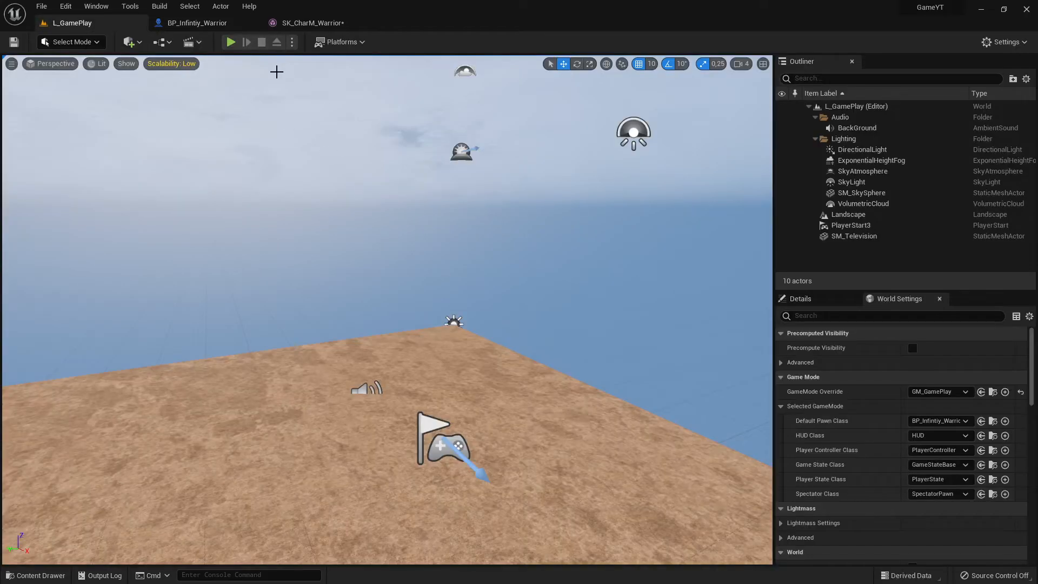
click(230, 41)
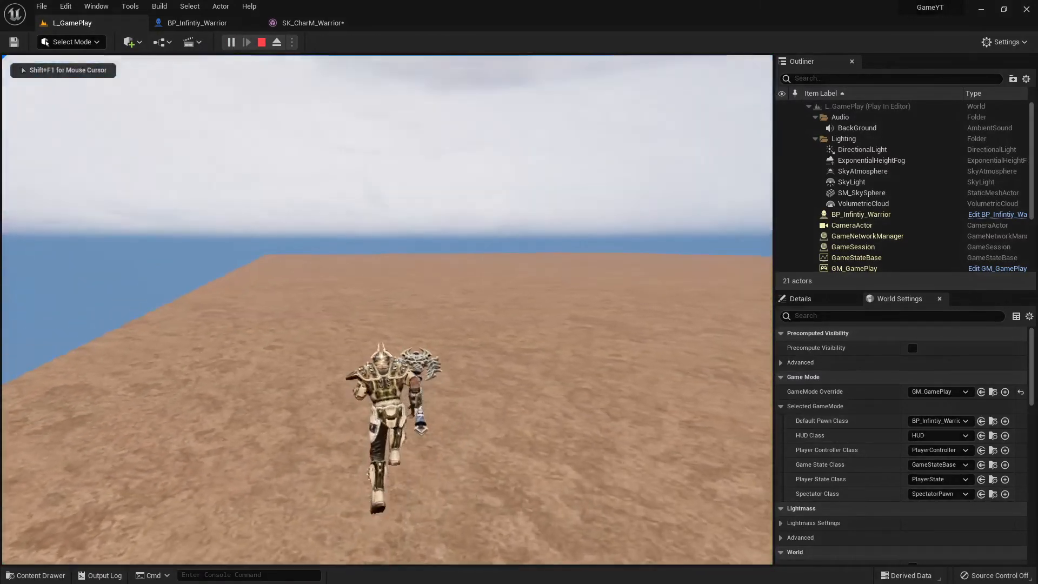
key(s)
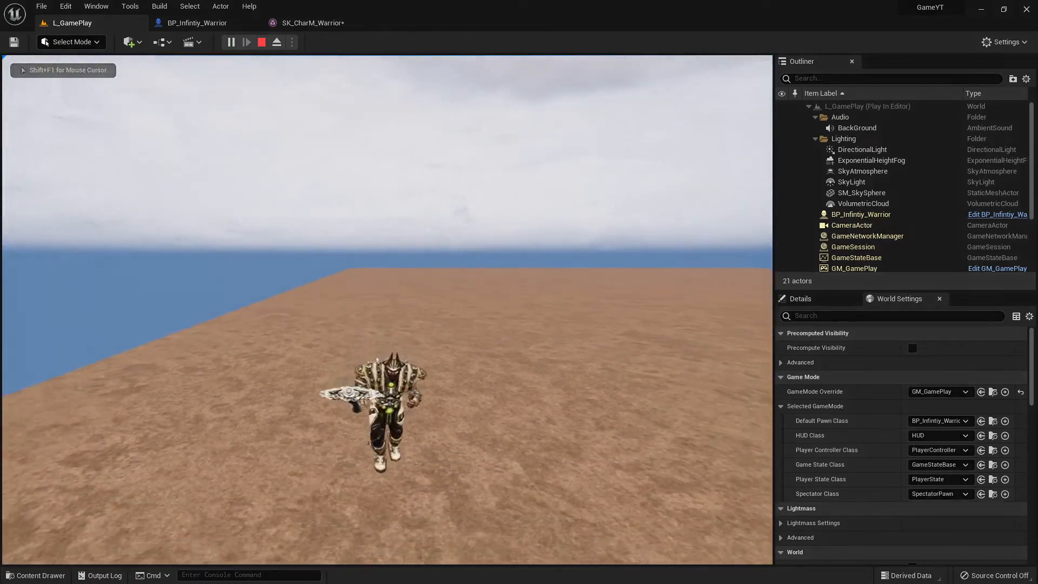
key(w)
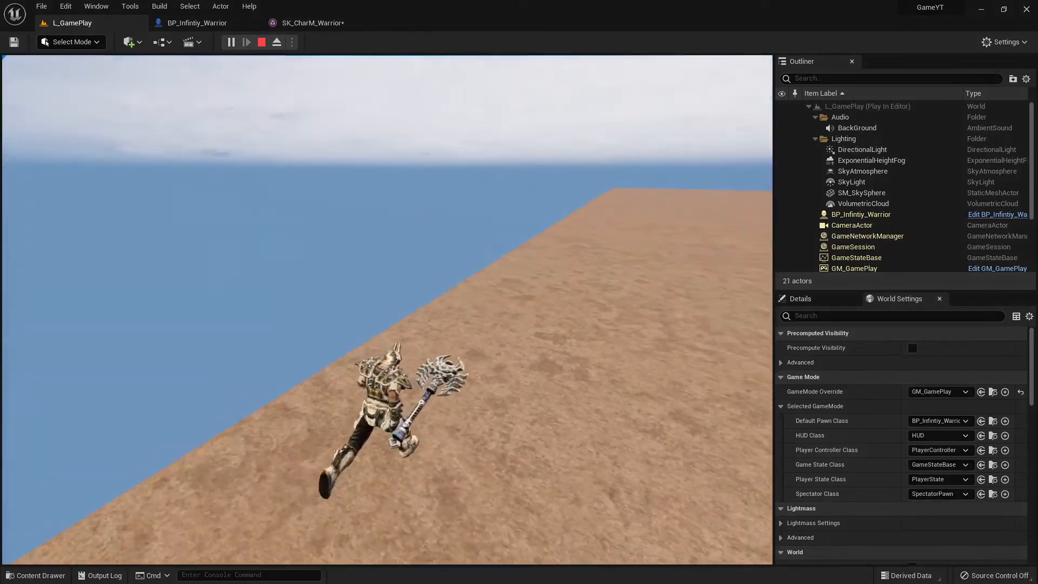
key(Escape)
- In BP_Infintiy_Warrior, make the WeaponManuallyAdded component a child of Mesh (CharacterMesh0)
click(208, 22)
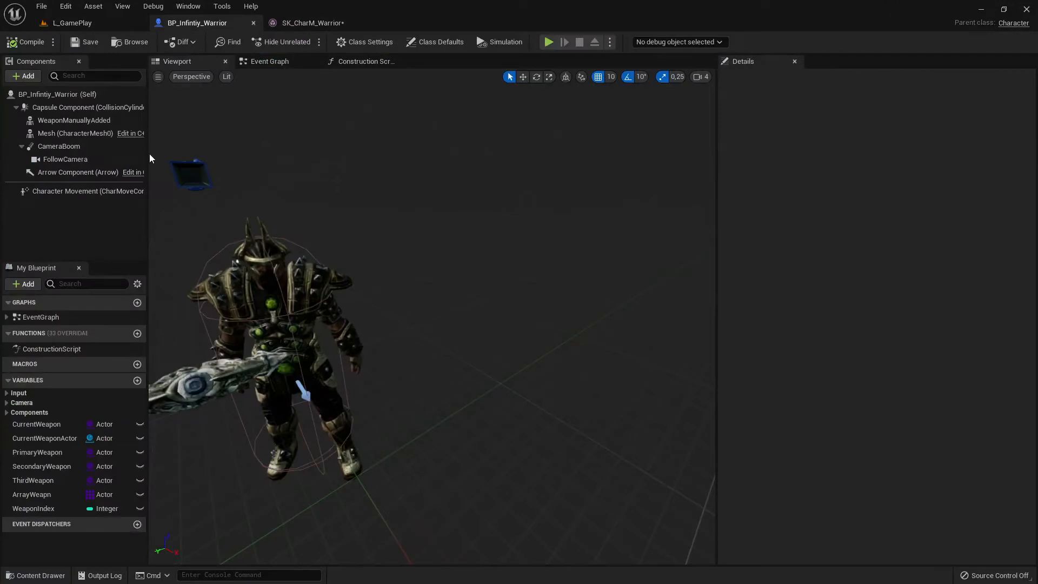
click(67, 121)
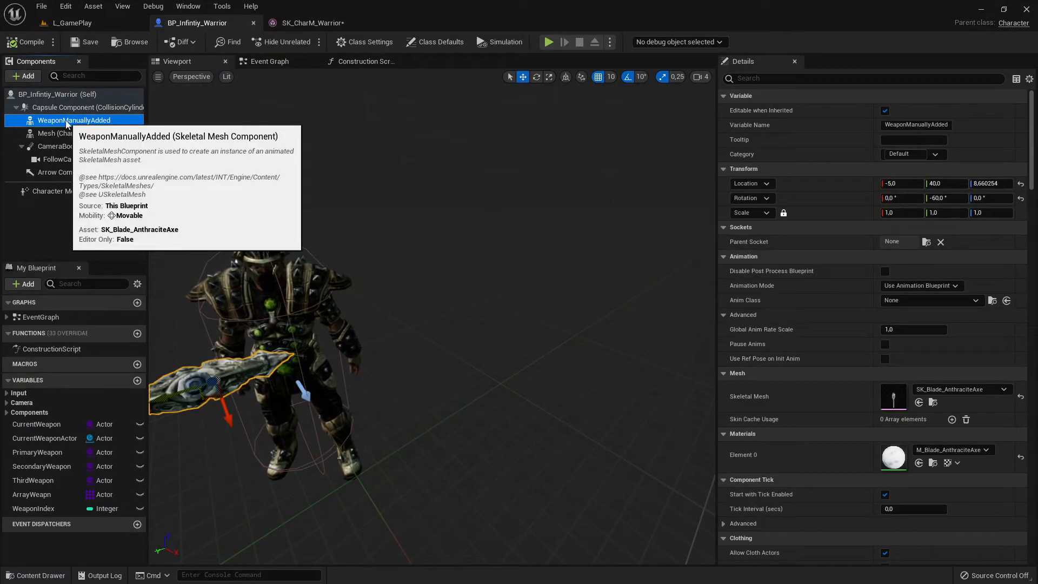
right_drag(347, 260, 415, 248)
right_drag(425, 292, 460, 281)
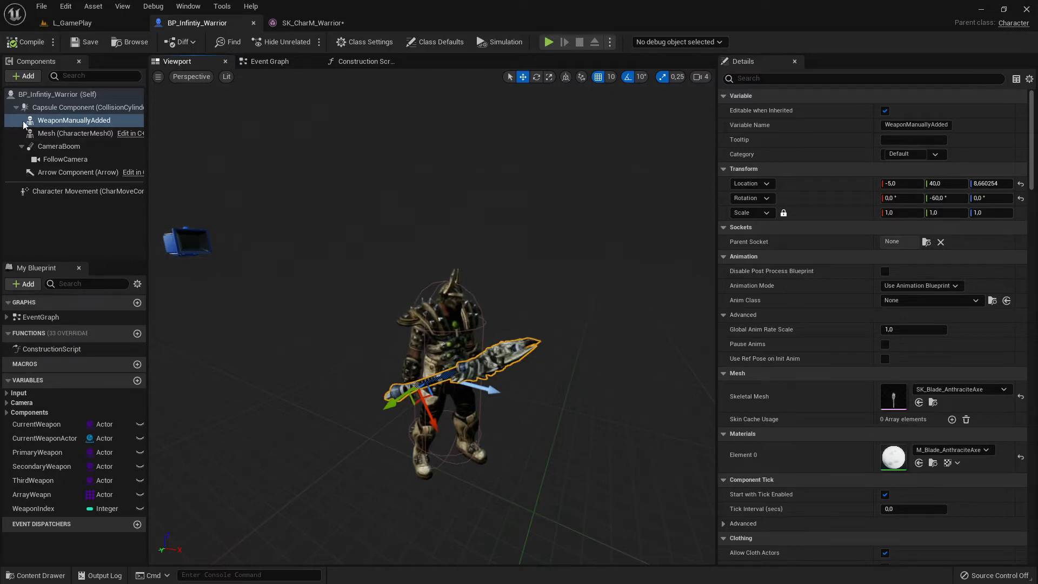
click(64, 121)
drag(72, 123, 65, 135)
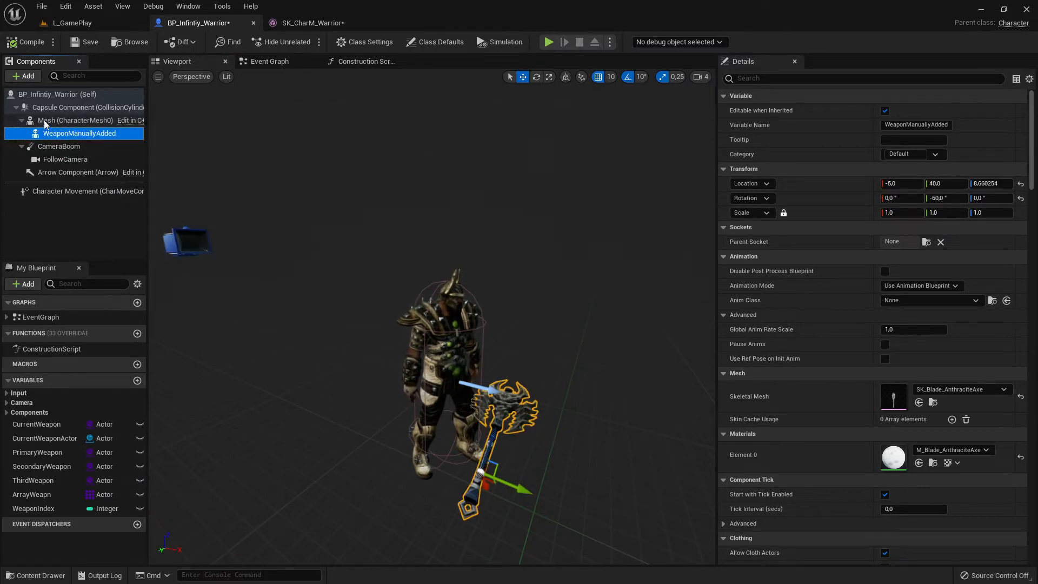
- Set the Parent Socket of WeaponManuallyAdded to hand_rSocket, then compile and save the BP_Infintiy_Warrior Blueprint
click(47, 121)
click(63, 134)
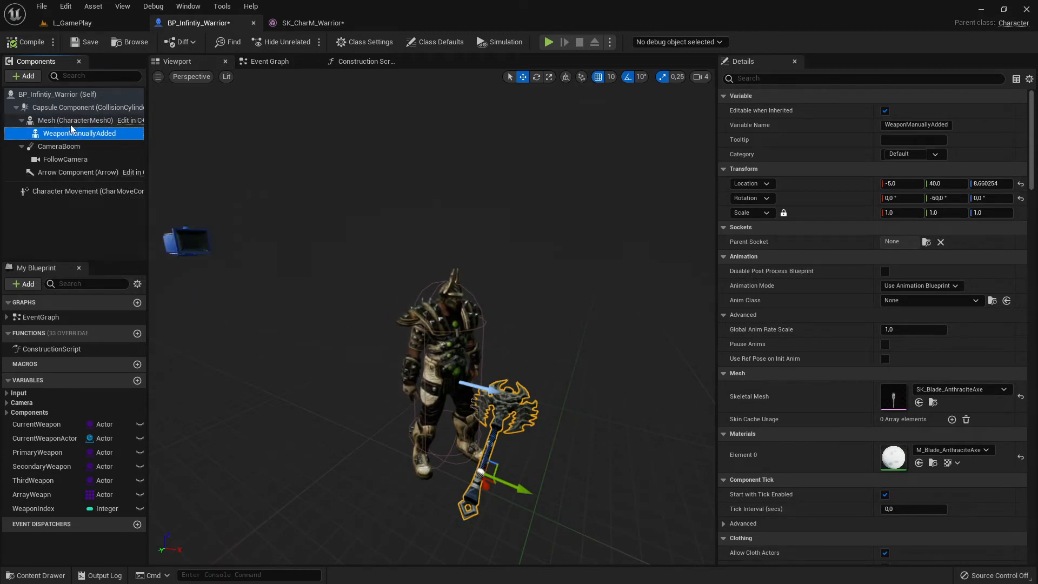
click(71, 120)
click(71, 133)
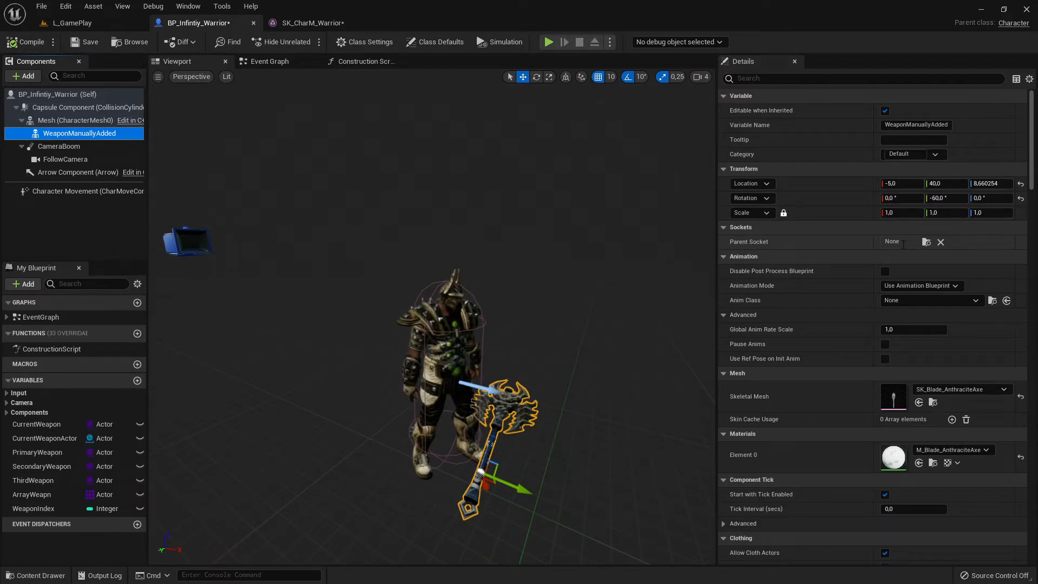
click(927, 242)
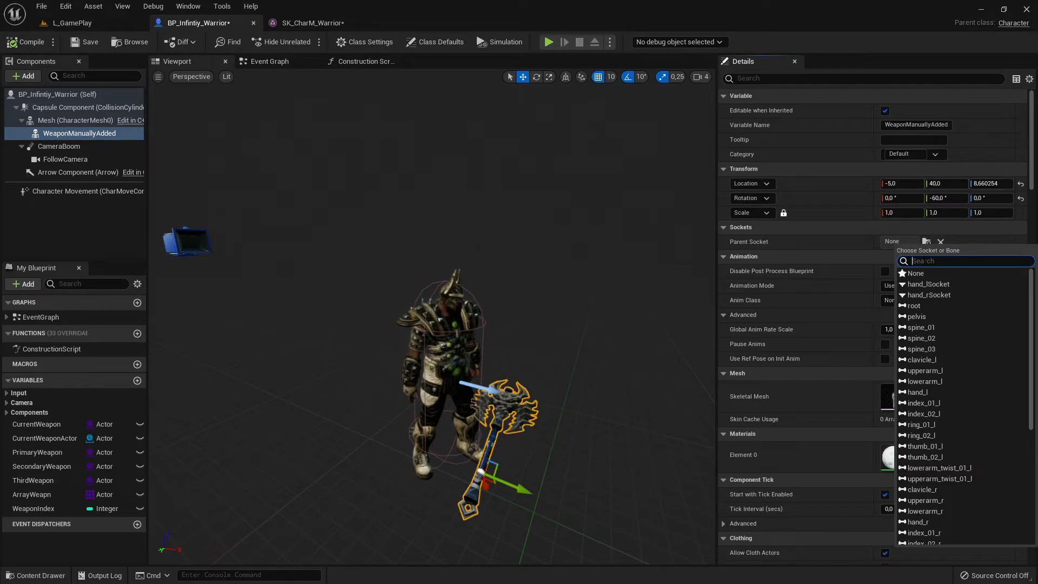
scroll(936, 447, down, 5)
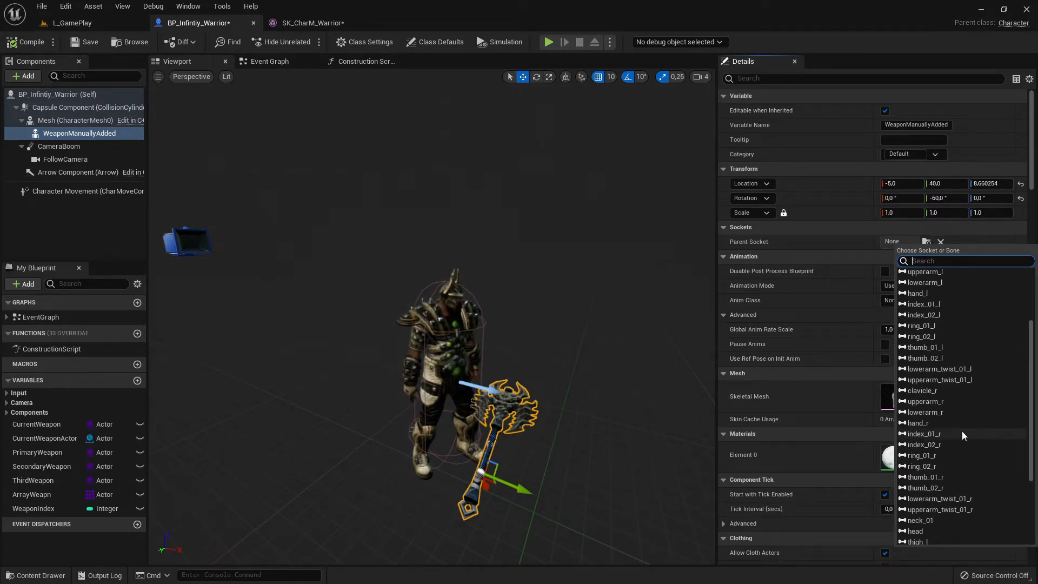
scroll(963, 431, down, 5)
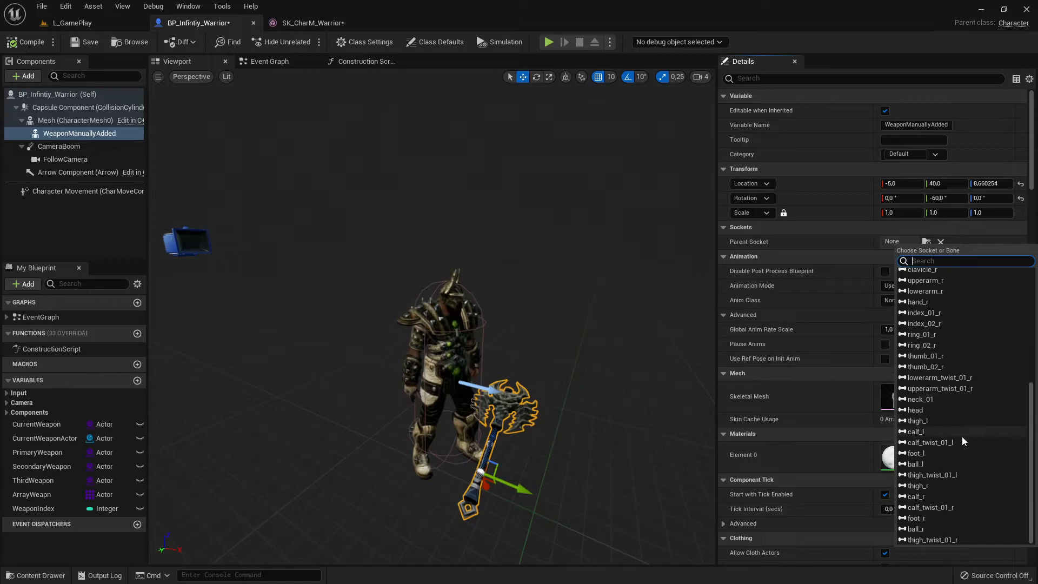
scroll(961, 427, up, 4)
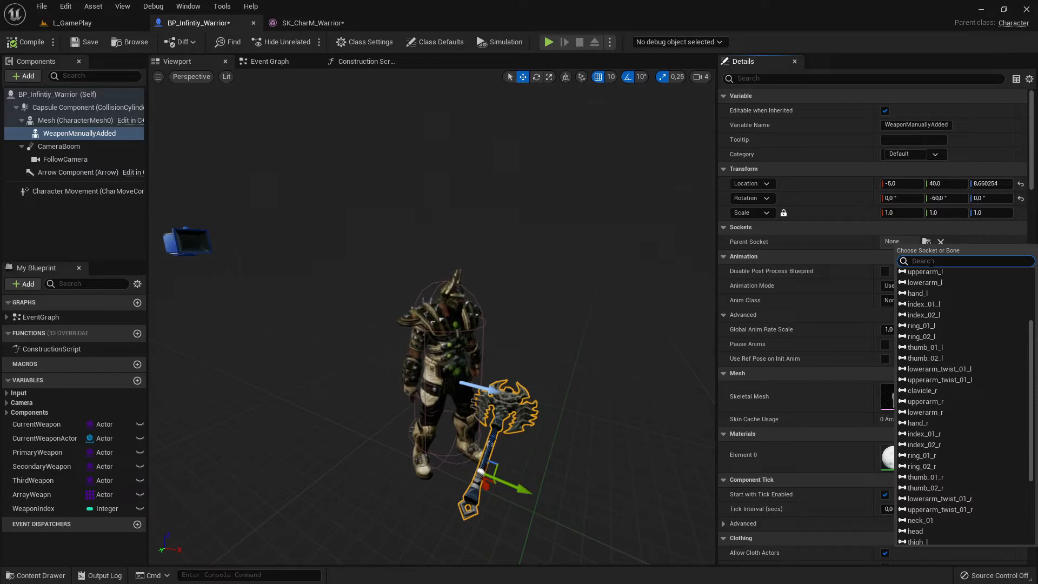
text(gh)
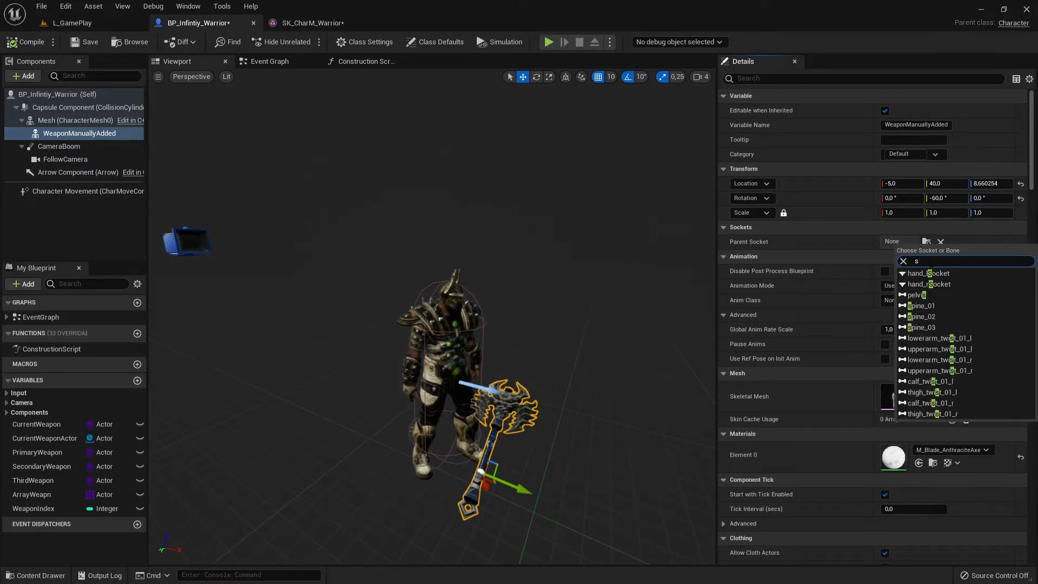
text(sock)
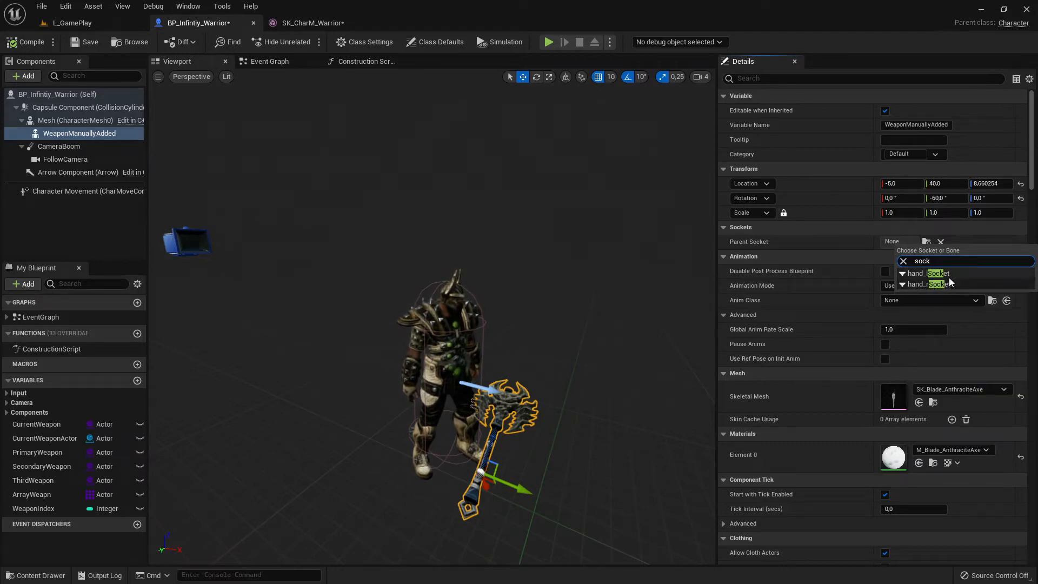
click(930, 285)
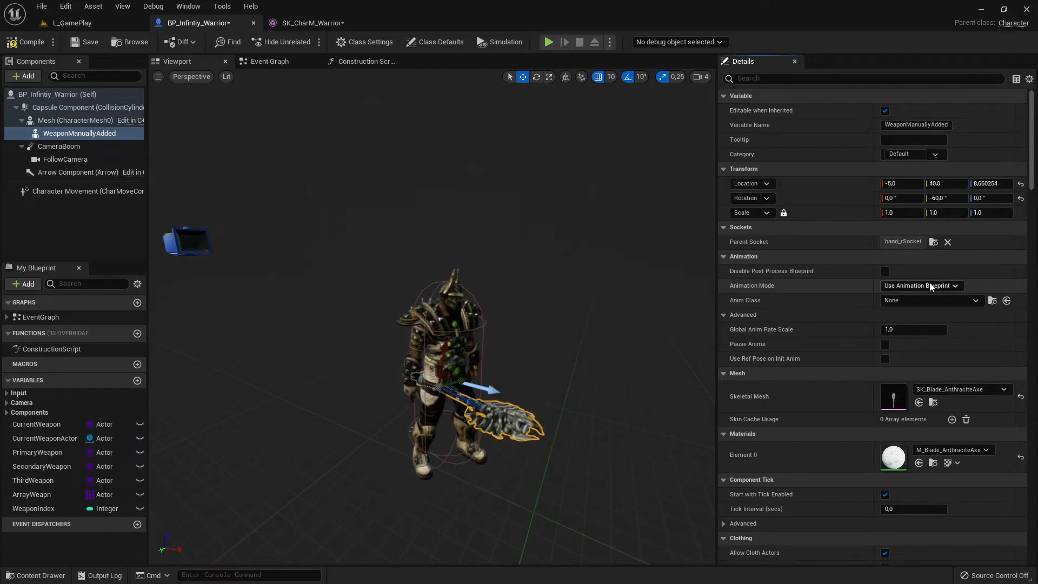
right_drag(432, 324, 426, 361)
key(ctrl+s)
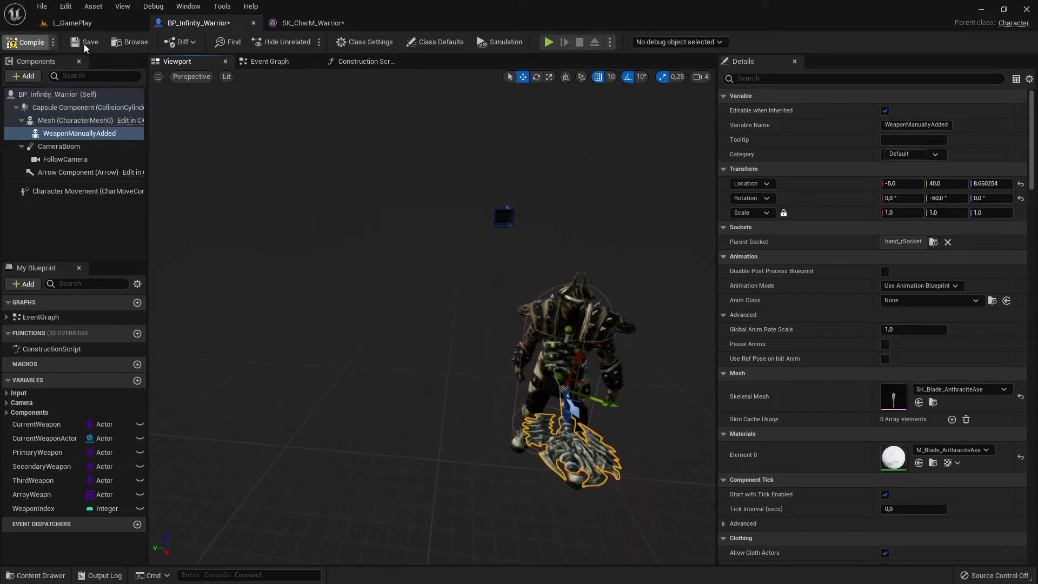
- Play-test L_GamePlay, running the warrior forward to check the axe attached to the hand socket, and end the session
click(70, 26)
click(231, 42)
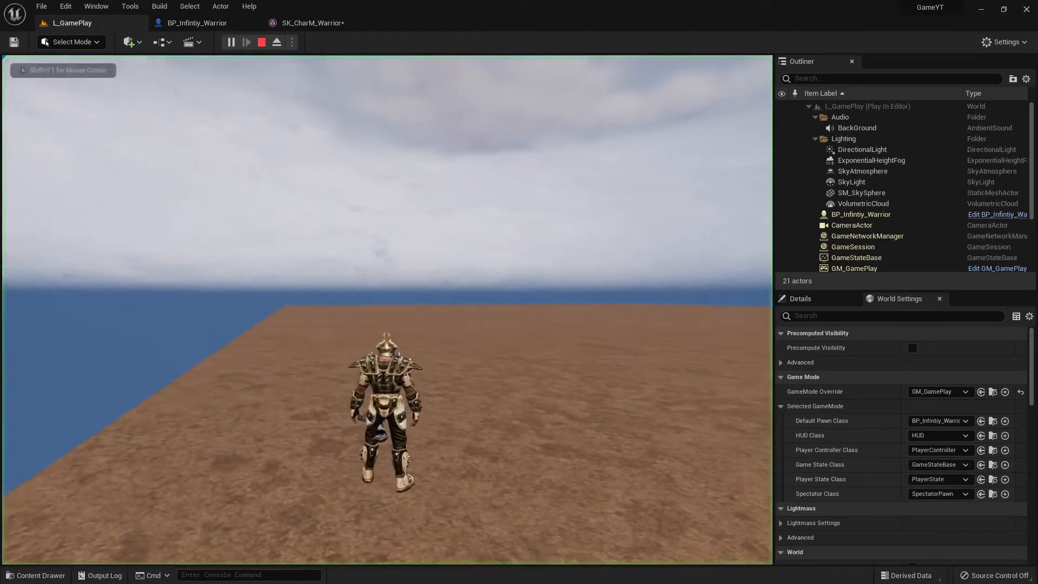
key(w)
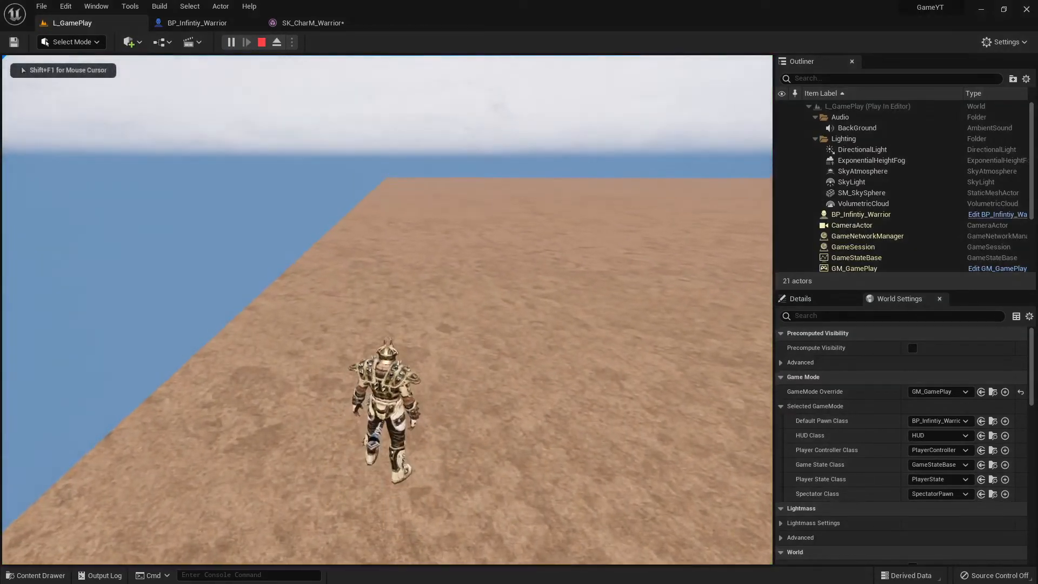
key(Escape)
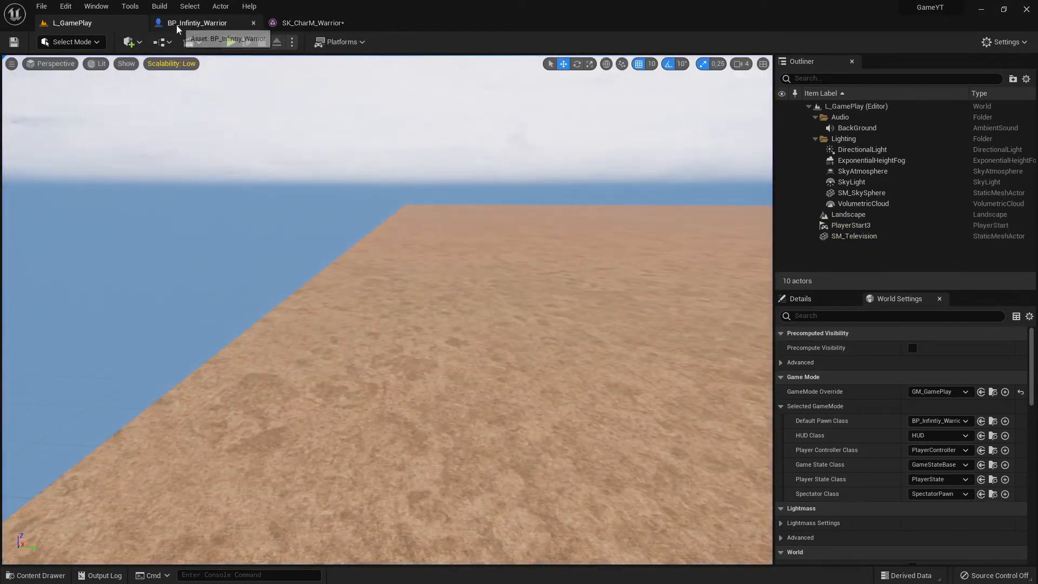
- In BP_Infintiy_Warrior, move the WeaponManuallyAdded axe into the right hand at location 0, 0, 0, then compile and save
click(197, 22)
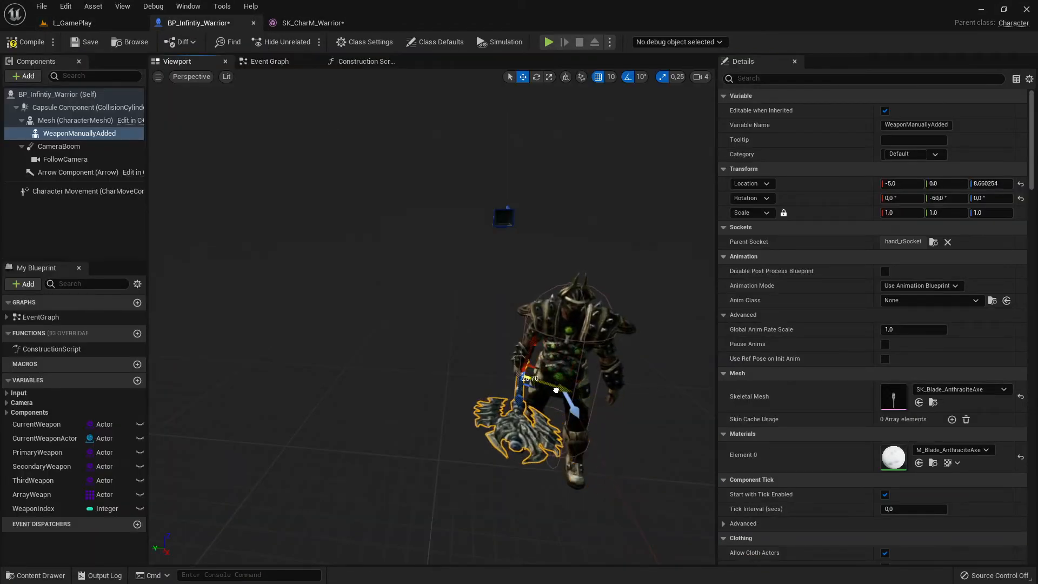
key(a)
right_drag(459, 357, 333, 372)
key(w)
key(d)
key(w)
key(d)
key(s)
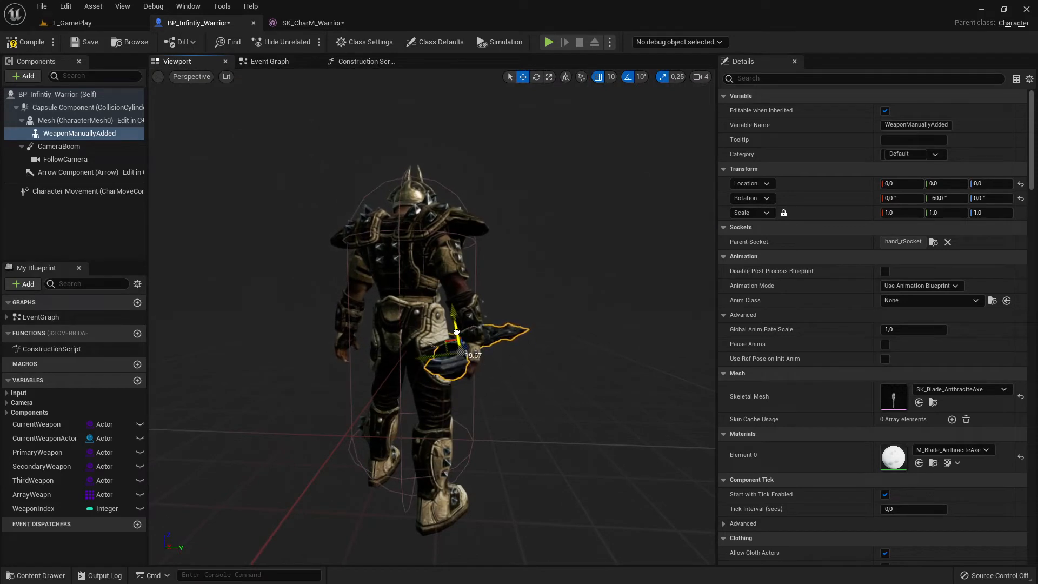
key(d)
right_drag(489, 334, 362, 328)
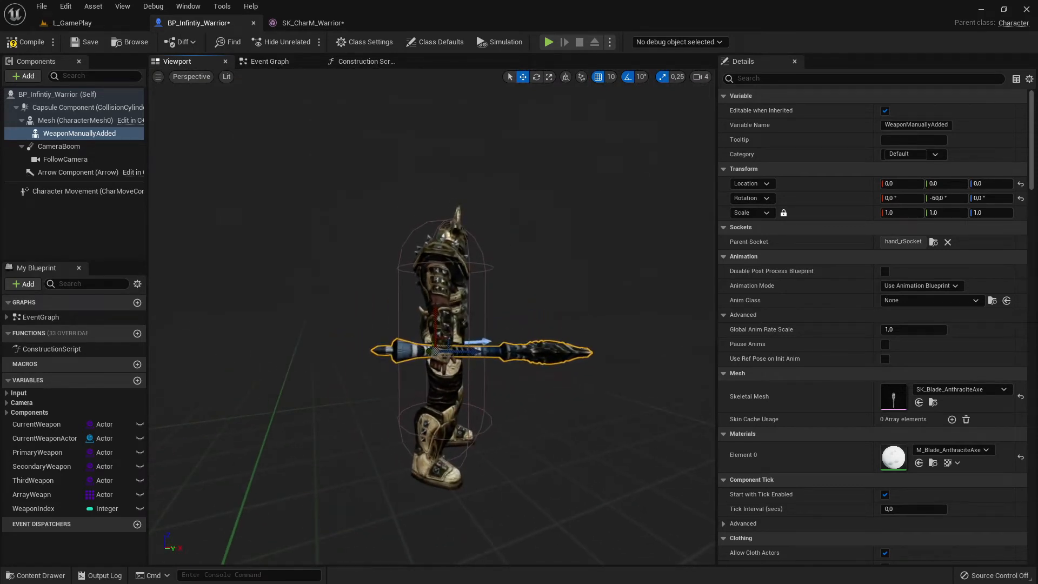
right_drag(552, 349, 542, 331)
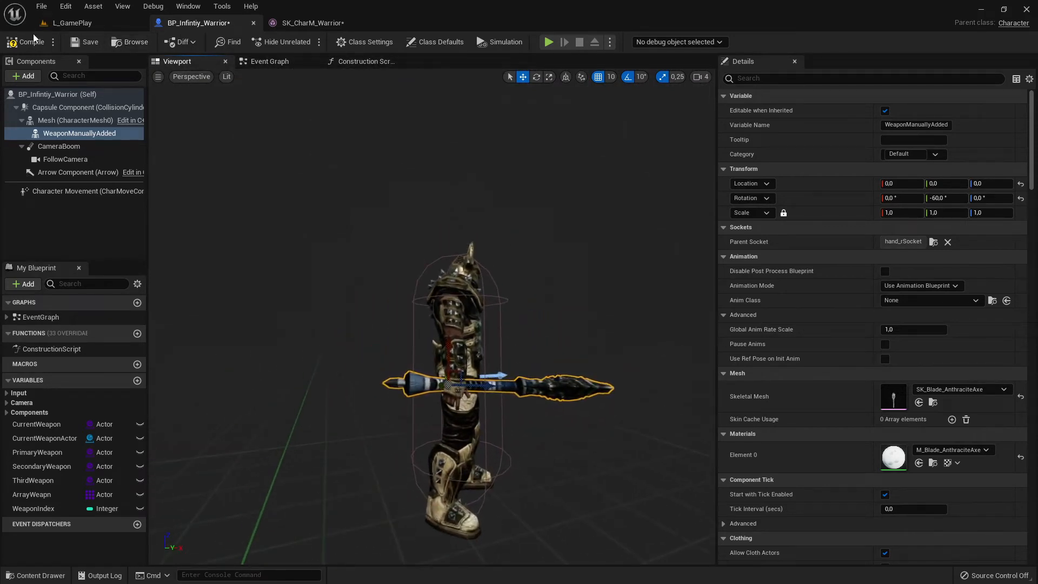
click(99, 46)
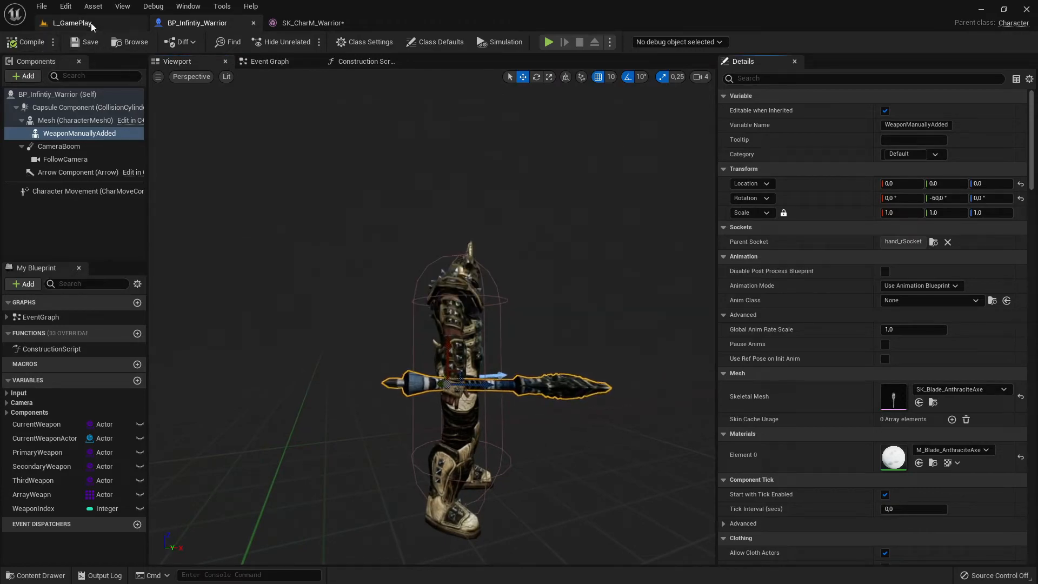
- Play-test L_GamePlay to check the repositioned axe while the warrior runs, and end the session
click(91, 25)
click(231, 43)
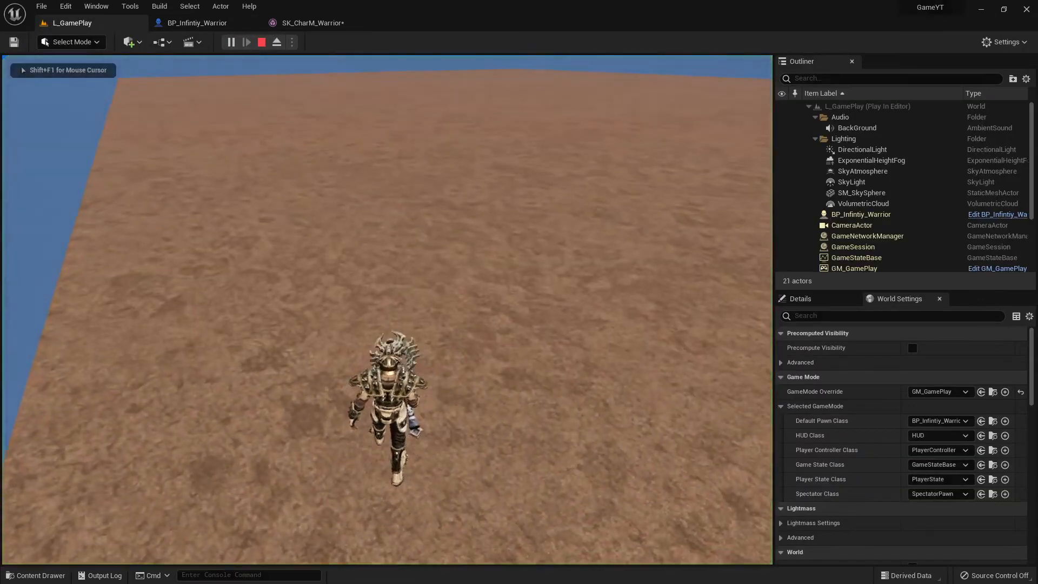
key(w)
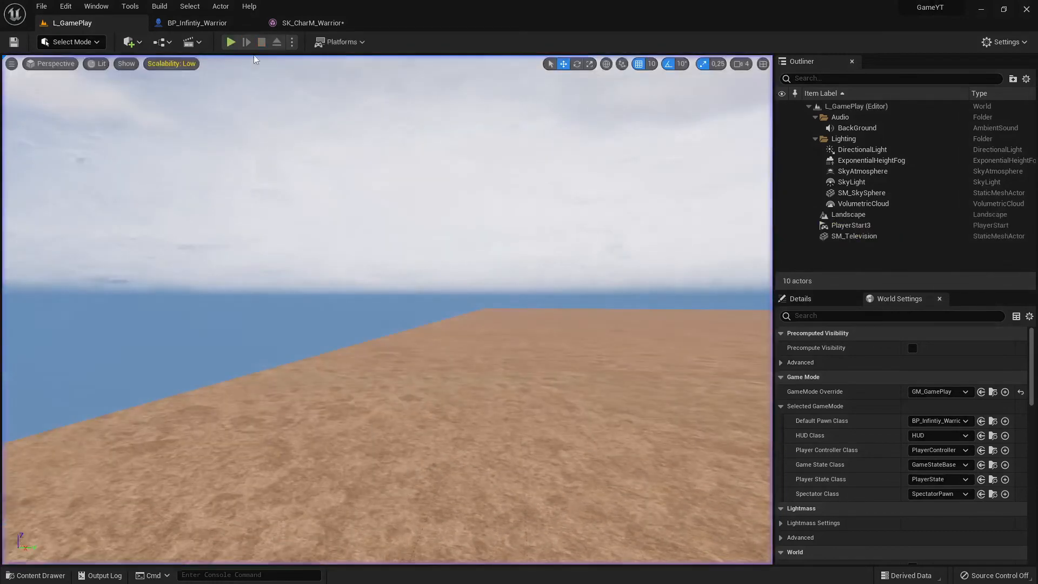
key(Escape)
- In BP_Infintiy_Warrior, rotate the WeaponManuallyAdded axe in the hand to about 59.6°, 8.6°, -95°, then compile and save
click(216, 23)
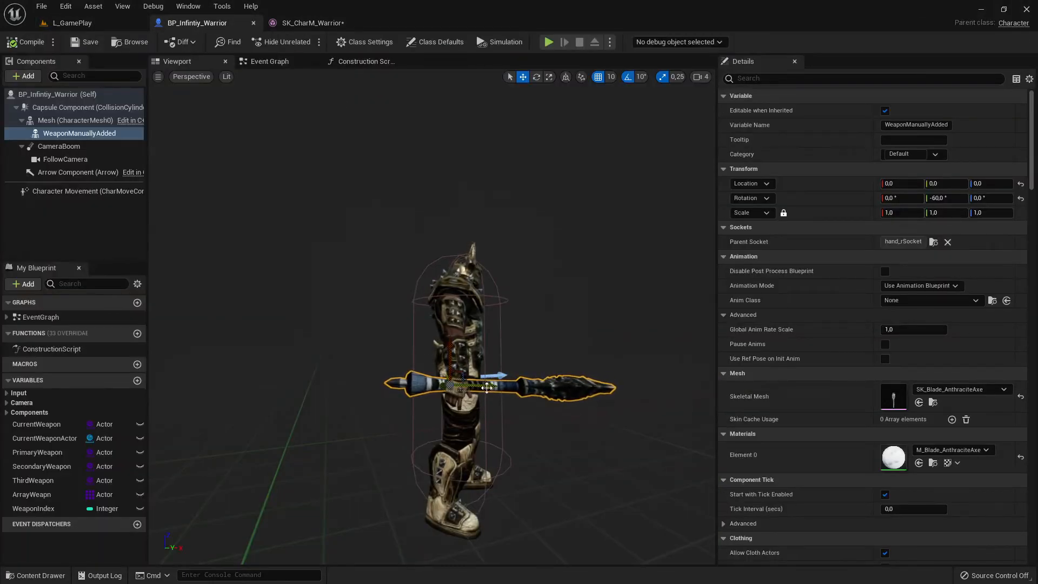
right_drag(487, 388, 519, 373)
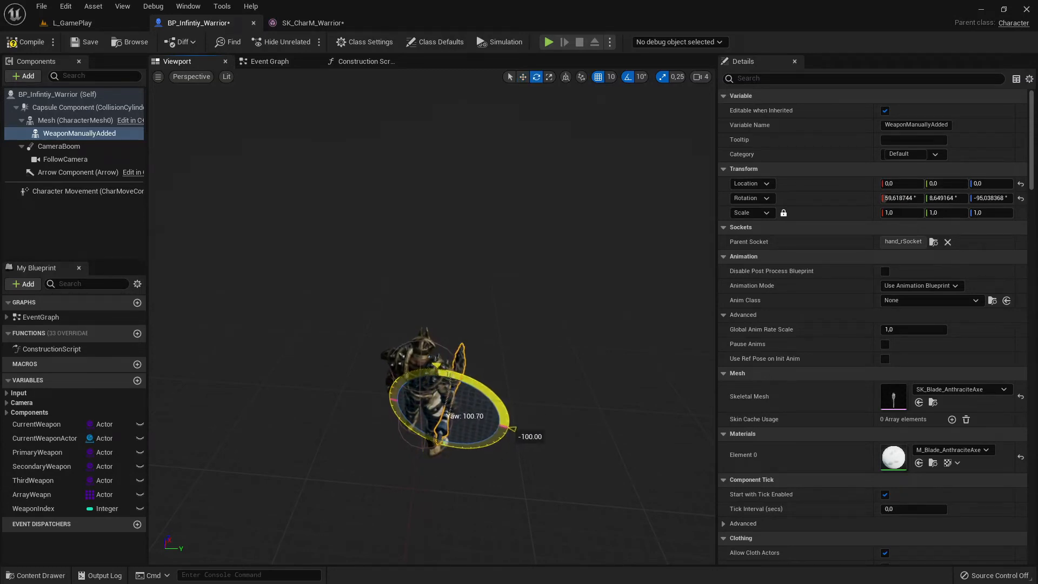
click(26, 41)
click(85, 42)
- Play-test L_GamePlay, running and jumping with the warrior to check how the rotated axe follows the hand, and end the session
click(136, 28)
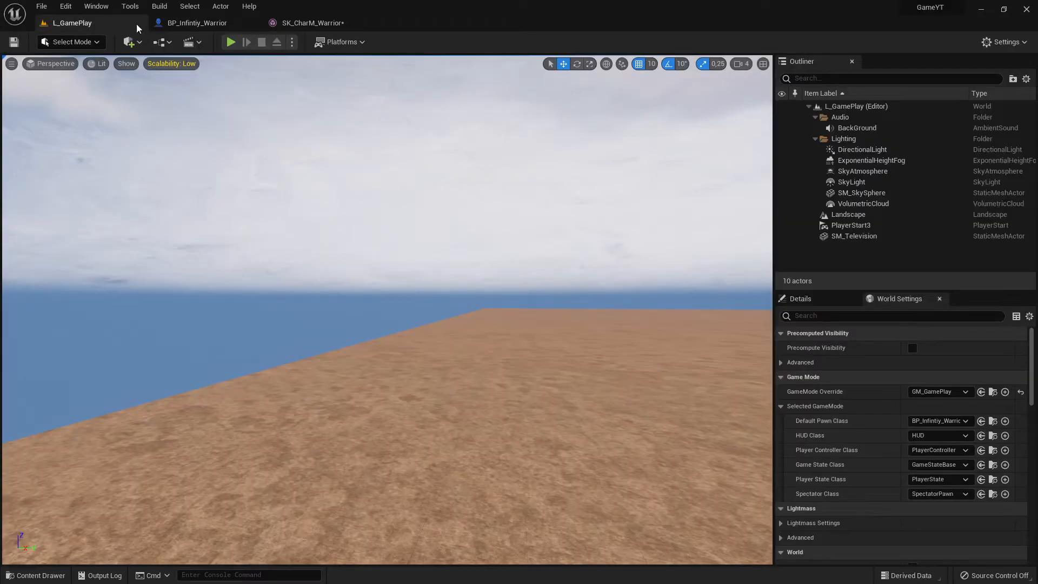
click(232, 42)
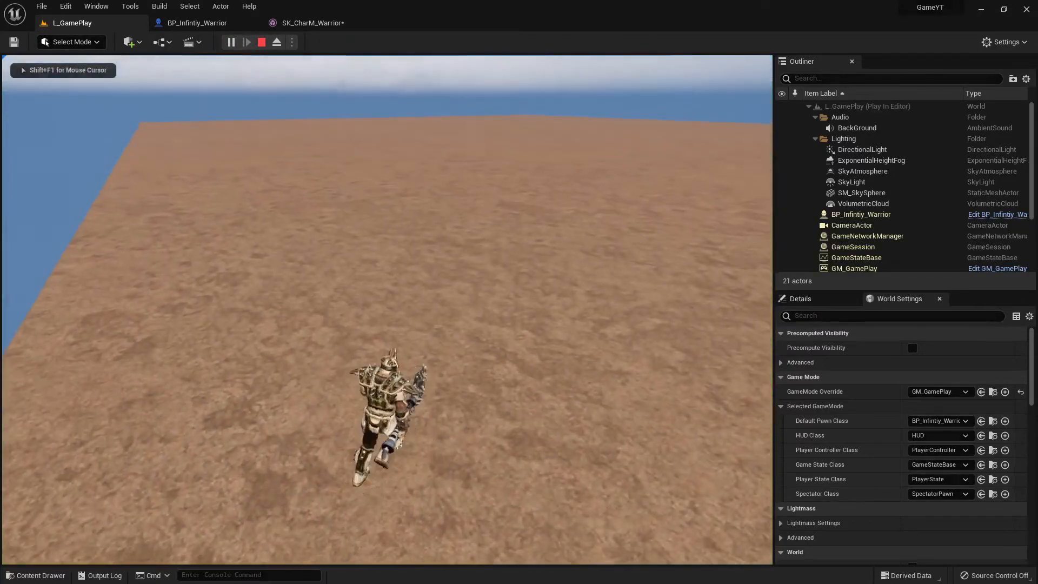
key(w)
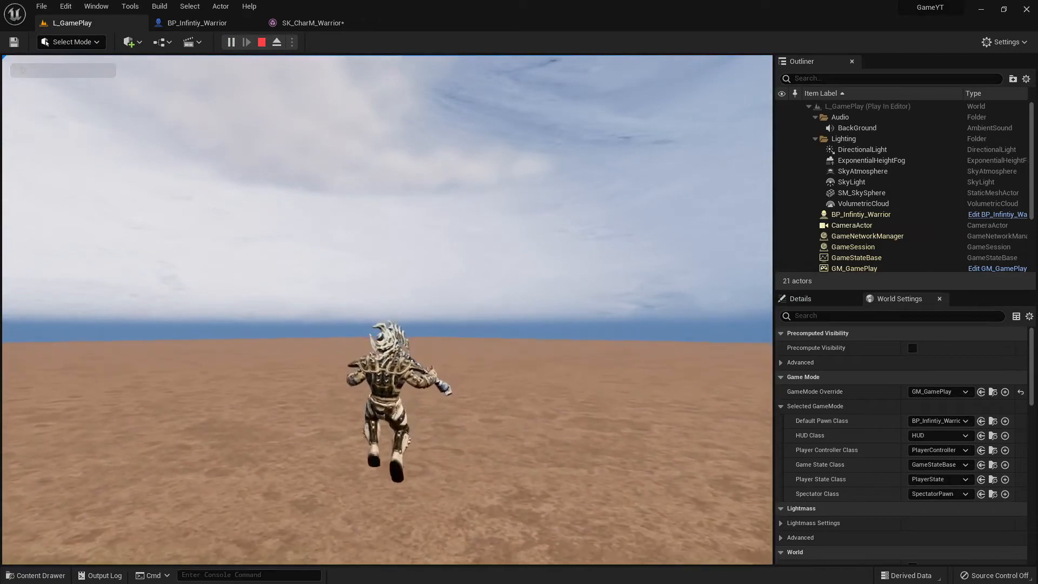
key(space)
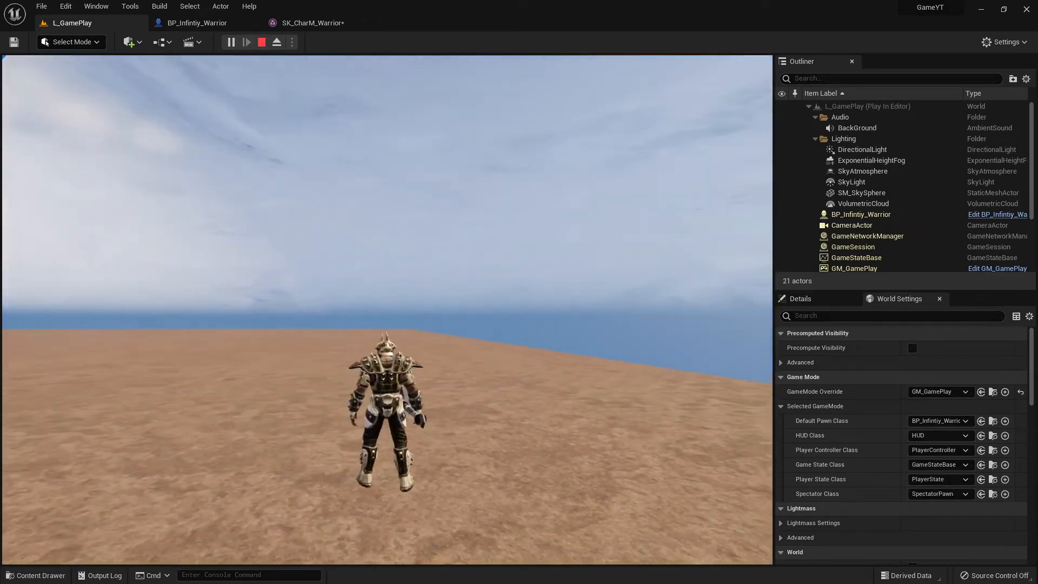
key(w)
key(space)
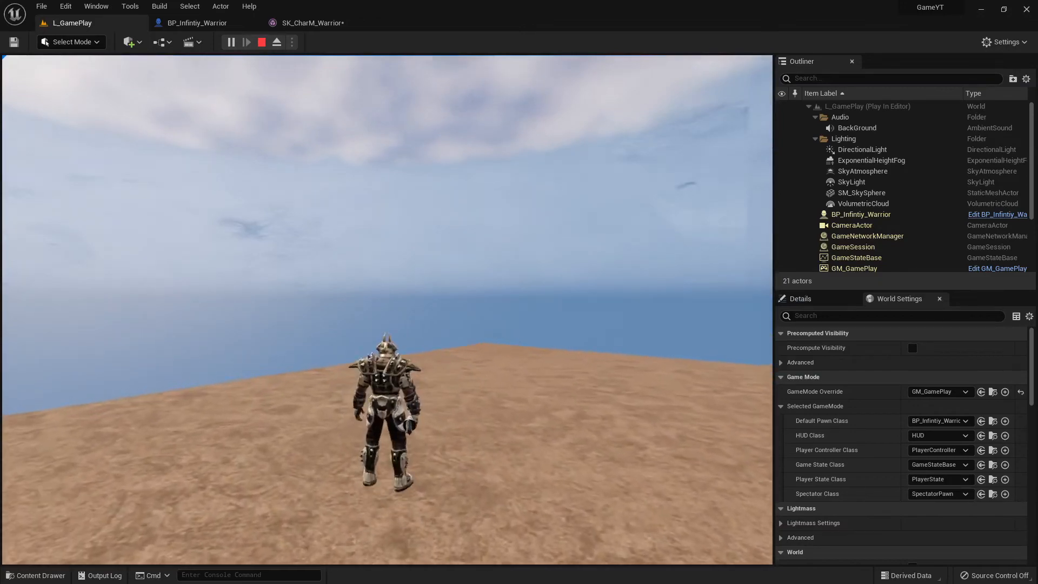
key(space)
key(space)
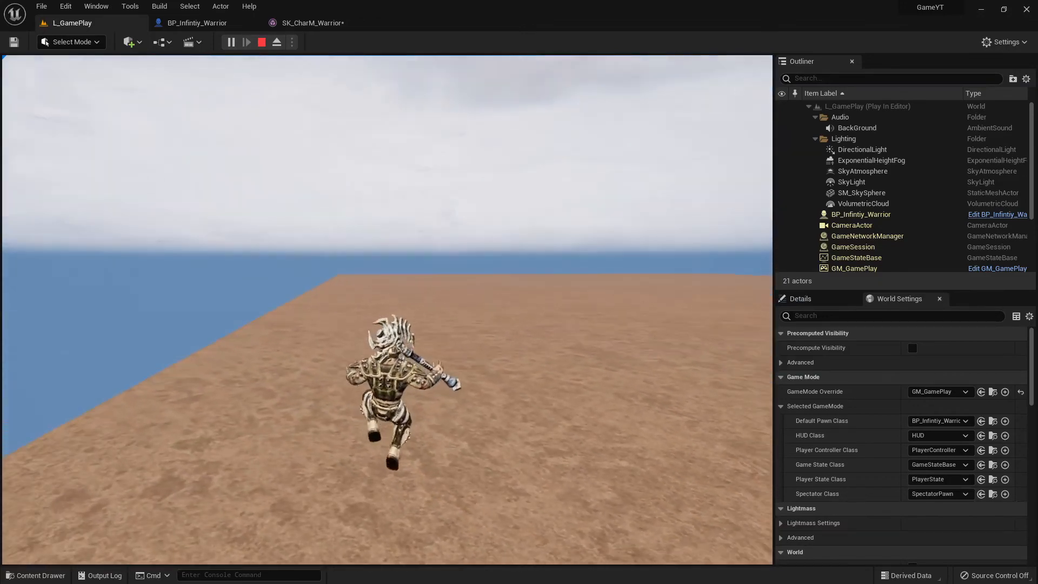
key(space)
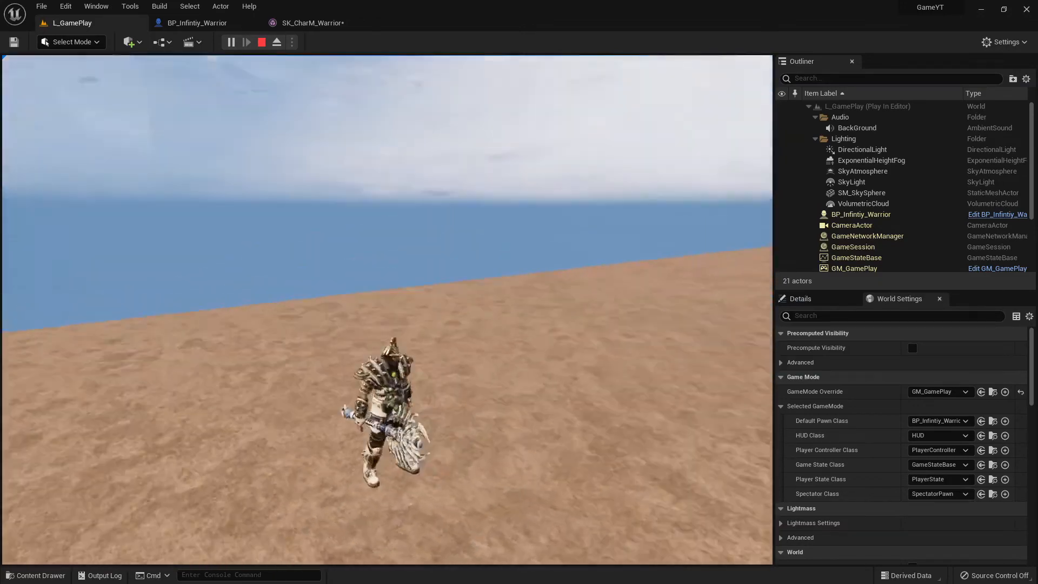
key(w)
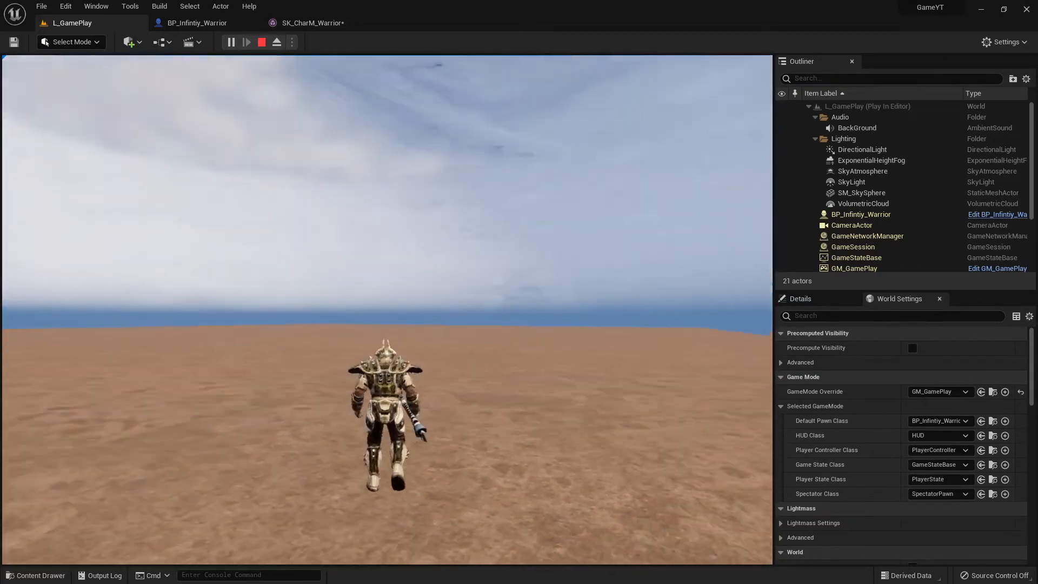
key(space)
key(space)
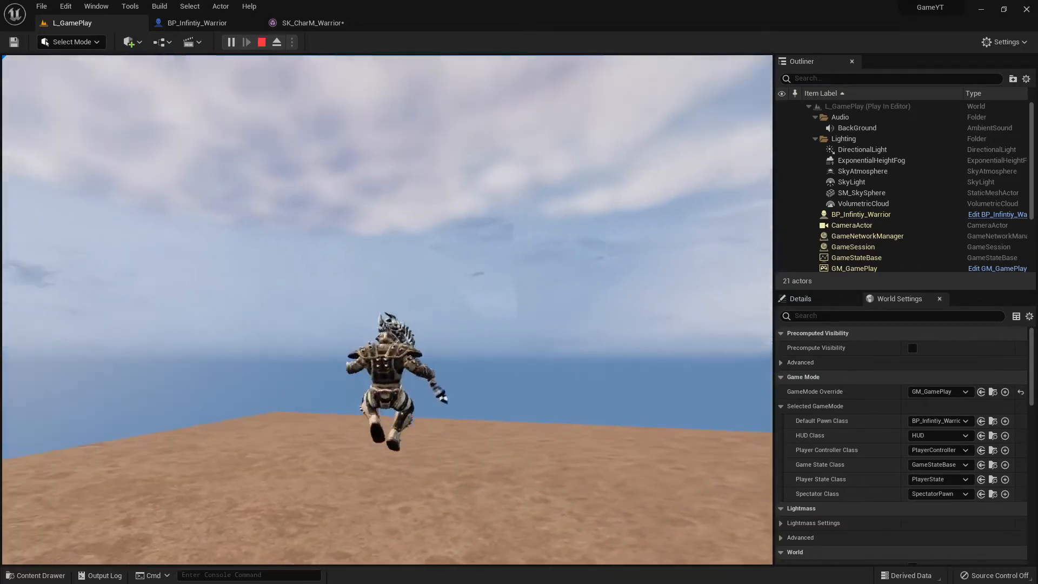
key(space)
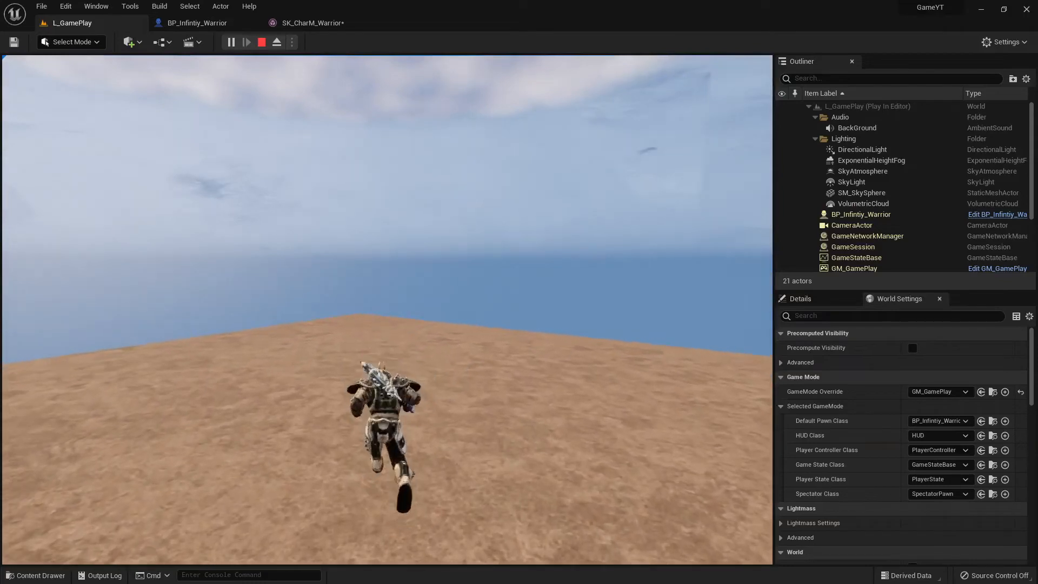
key(space)
key(Escape)
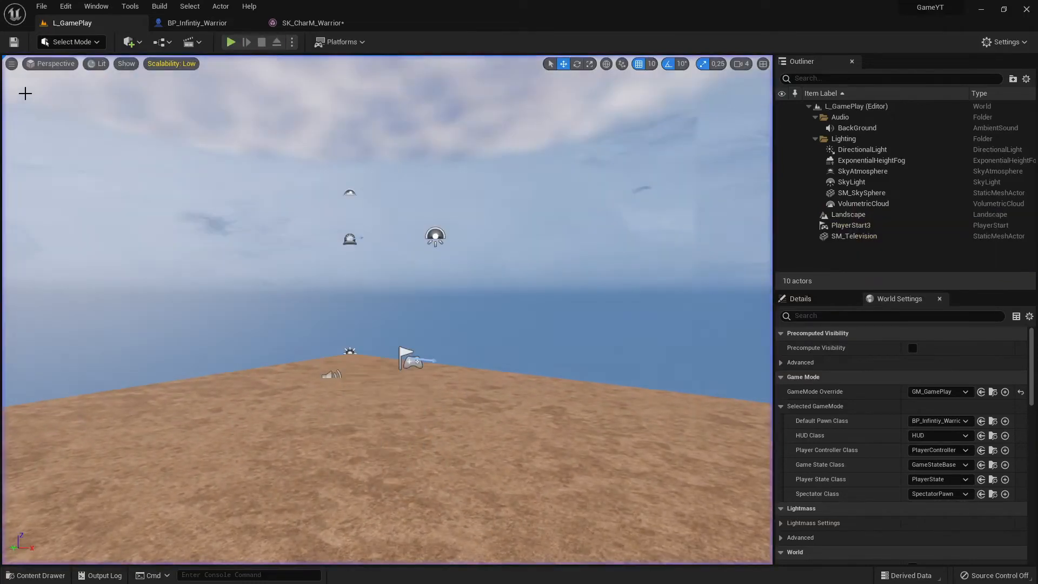
- Save the SK_CharM_Warrior skeletal mesh and return to the L_GamePlay level
click(313, 23)
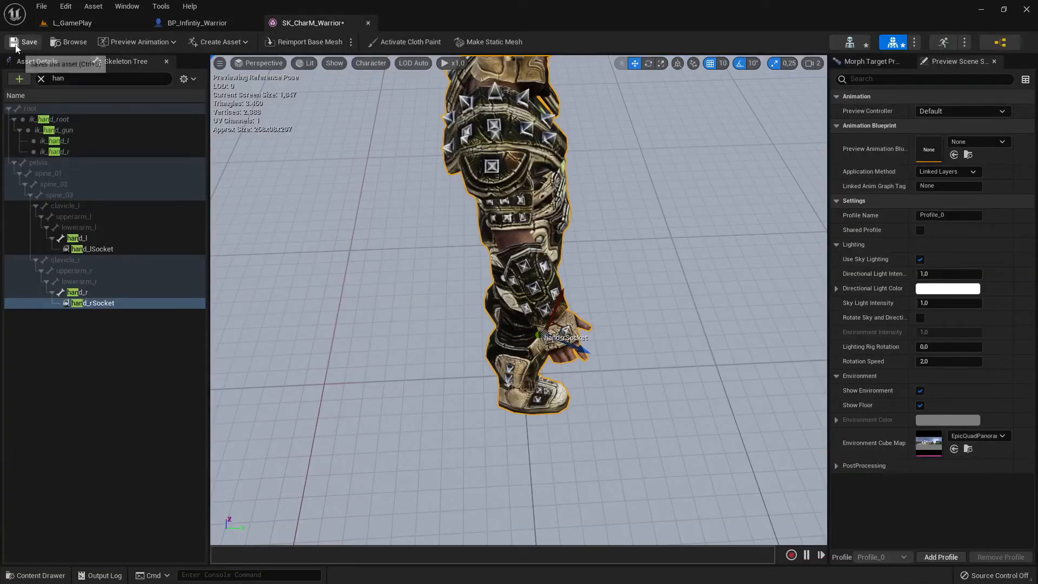
click(197, 22)
click(72, 22)
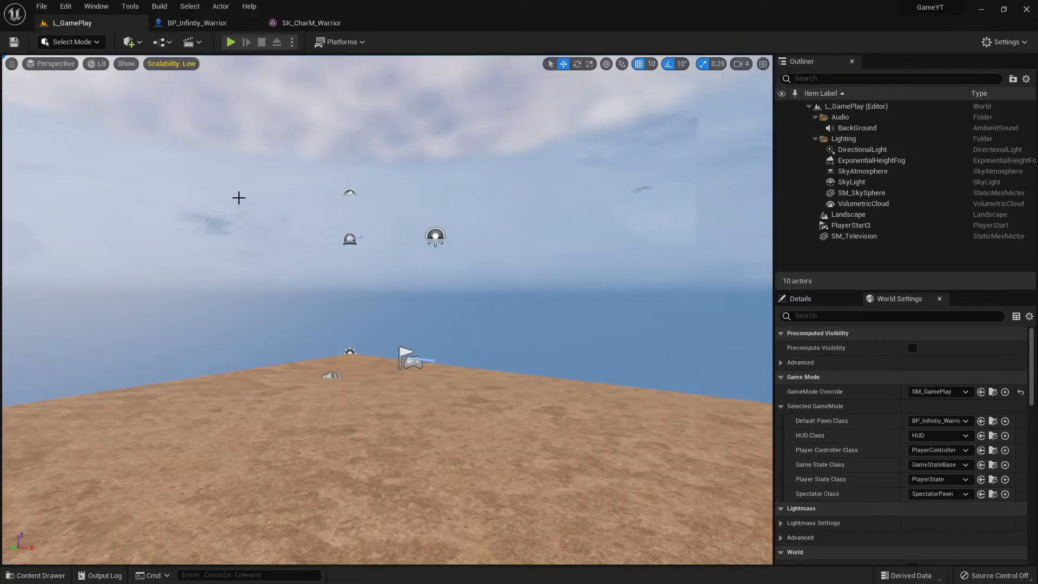
- Inspect the warrior and the attached axe from several sides in the BP_Infintiy_Warrior viewport
click(196, 22)
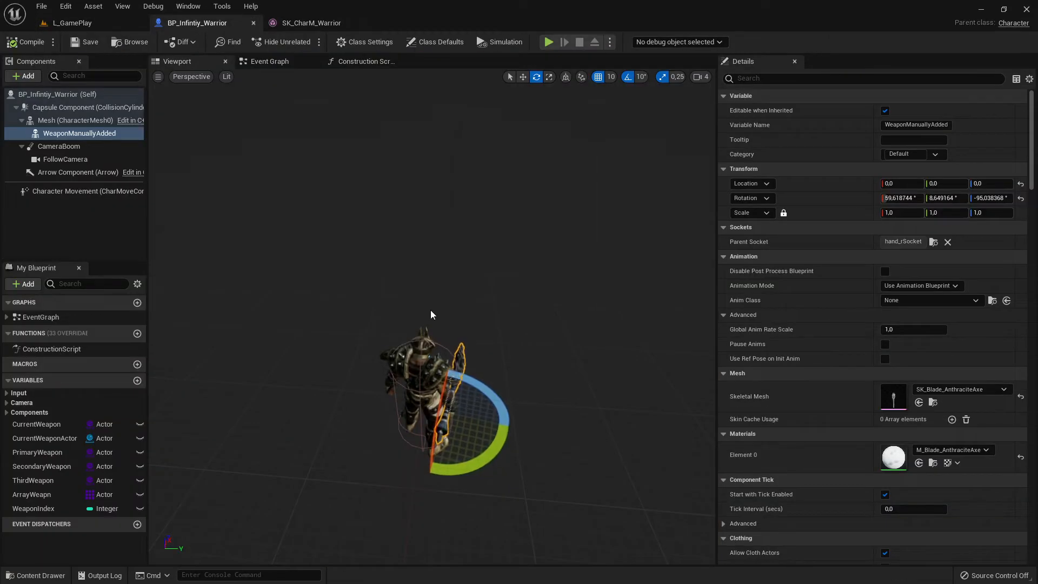
right_drag(433, 315, 501, 393)
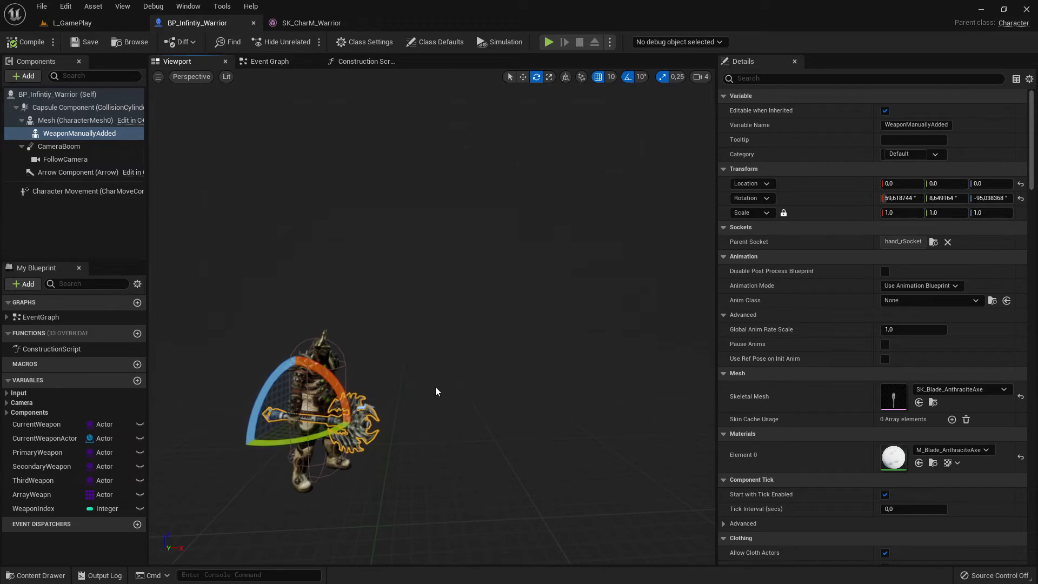
right_drag(436, 388, 318, 393)
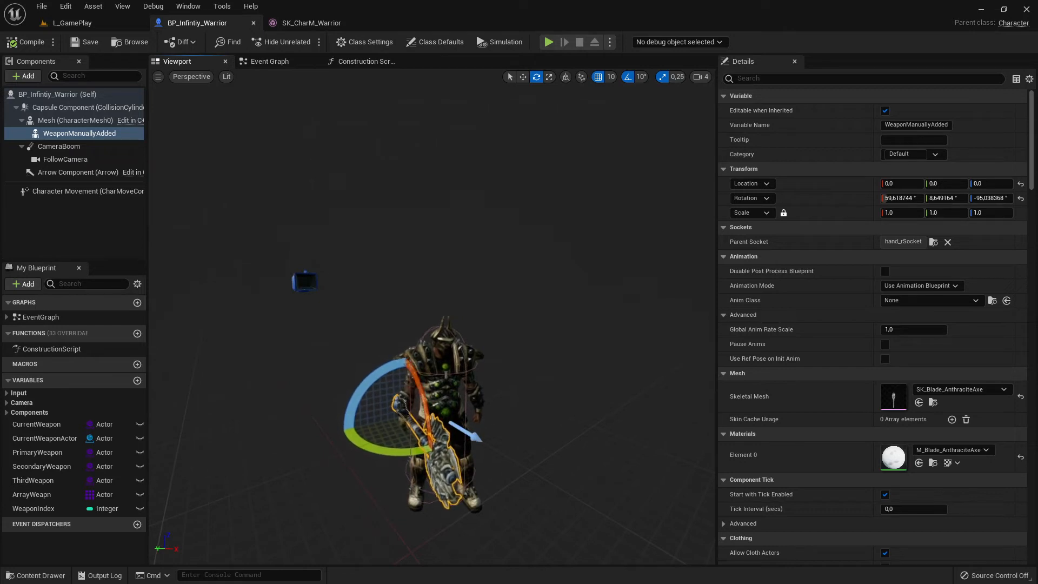
key(d)
right_drag(318, 394, 317, 438)
key(w)
key(a)
key(s)
key(w)
key(s)
key(s)
key(w)
key(a)
key(w)
key(a)
key(s)
key(d)
key(w)
key(a)
key(w)
key(s)
key(a)
key(d)
key(d)
key(w)
key(s)
key(a)
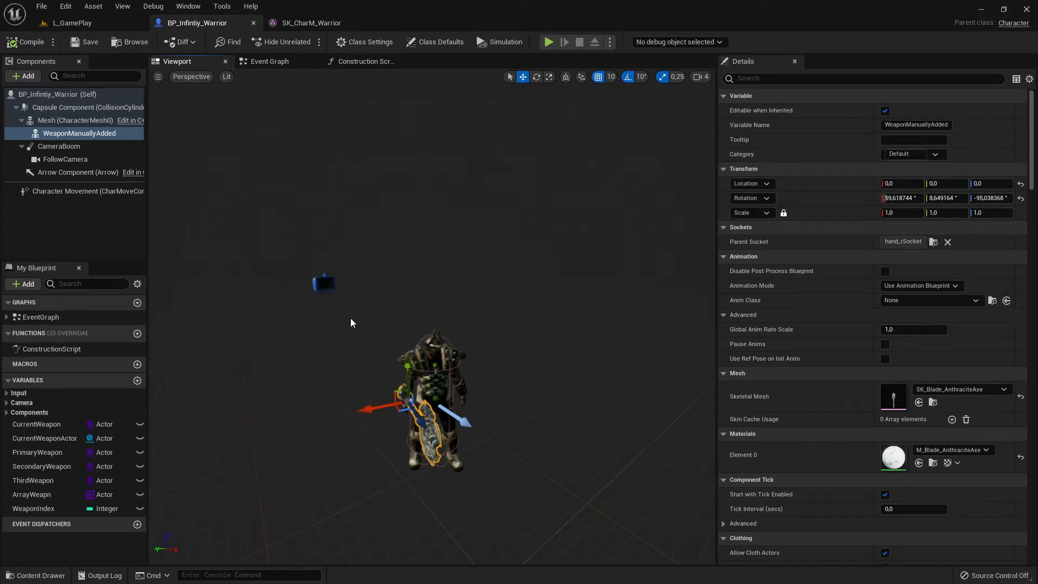
right_drag(363, 366, 334, 451)
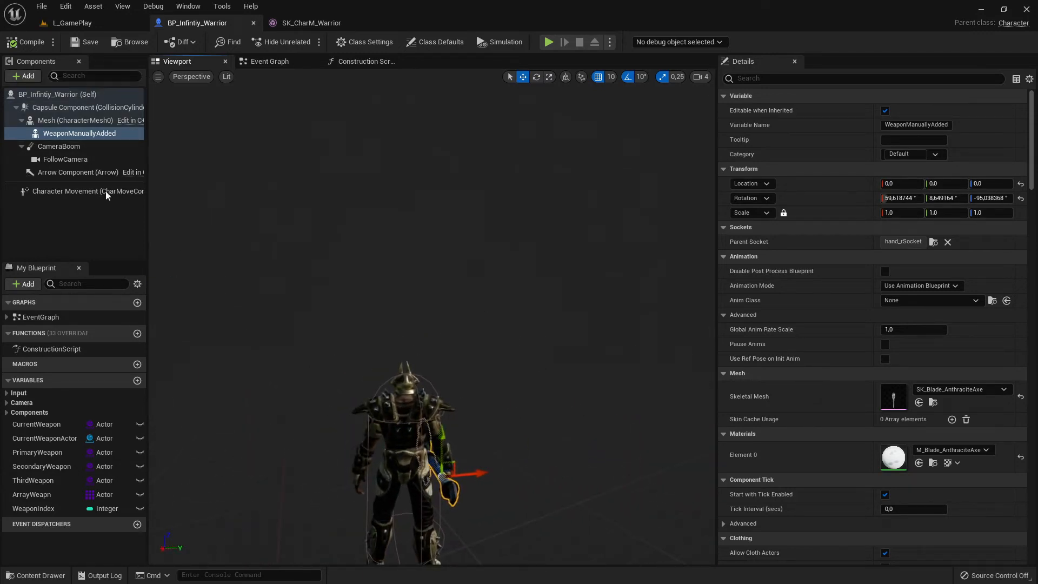
- Add a Static Mesh component to BP_Infintiy_Warrior under the Capsule Component, keeping the default name StaticMesh
click(53, 232)
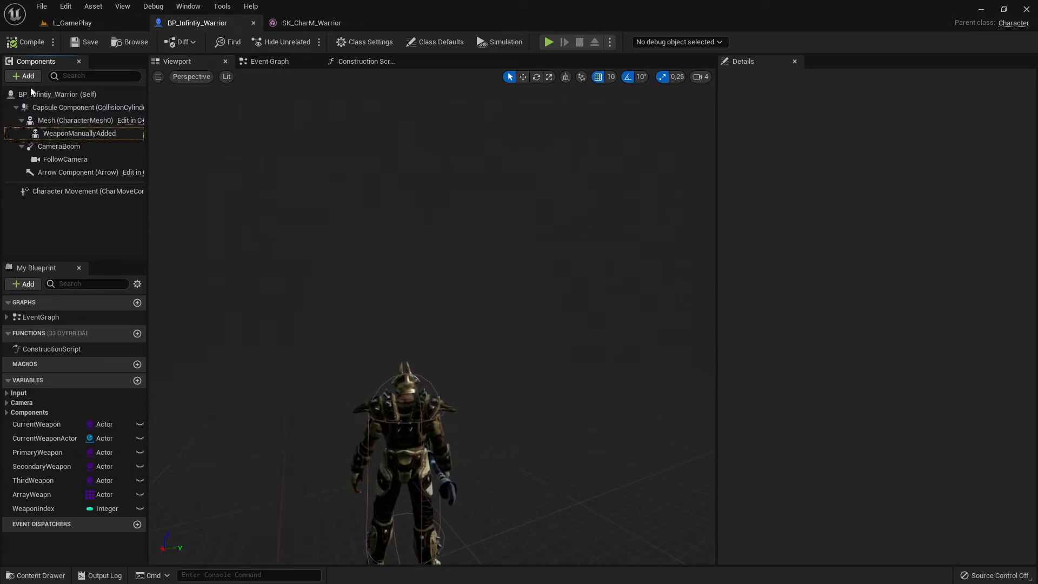
click(57, 95)
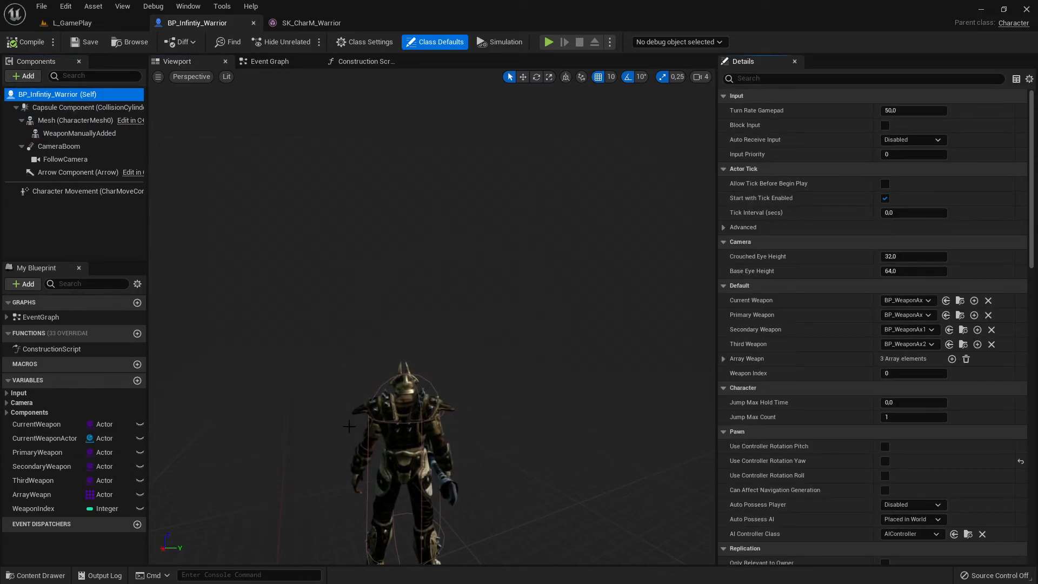
click(30, 77)
text(stati)
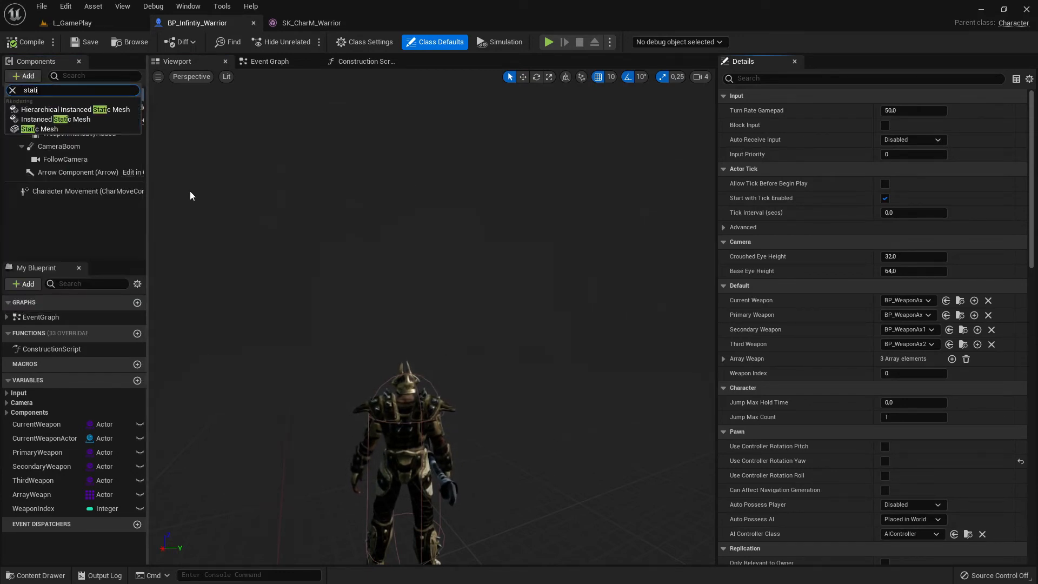
click(41, 129)
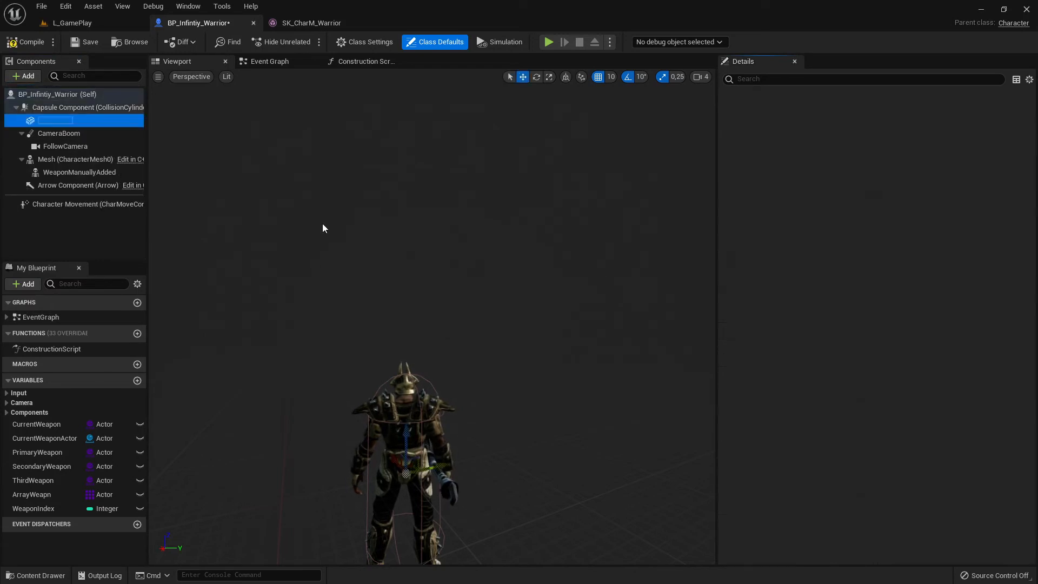
click(51, 251)
click(64, 121)
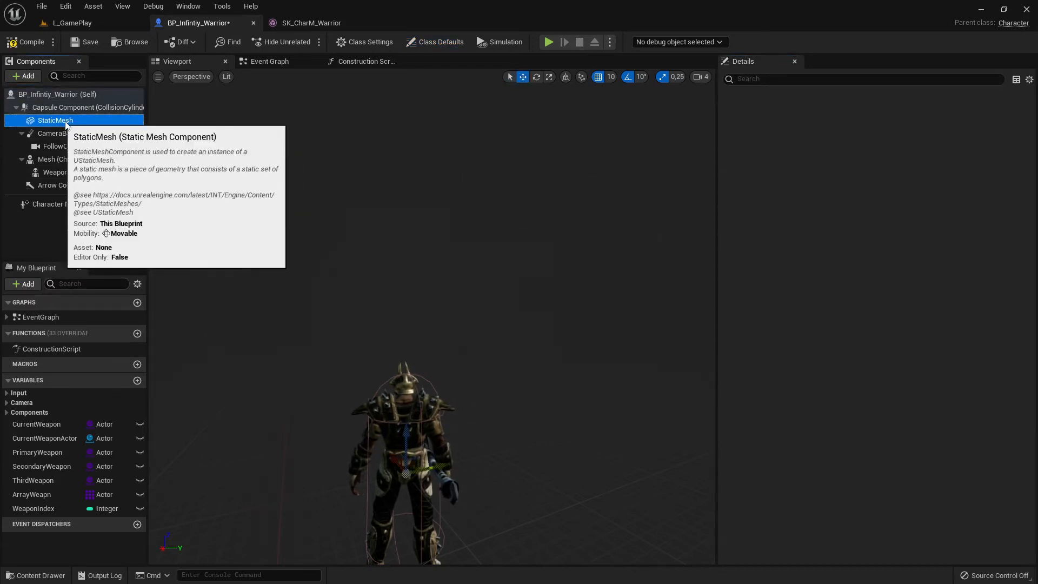
- Look through the static mesh assets available for the StaticMesh component
right_drag(336, 369, 407, 358)
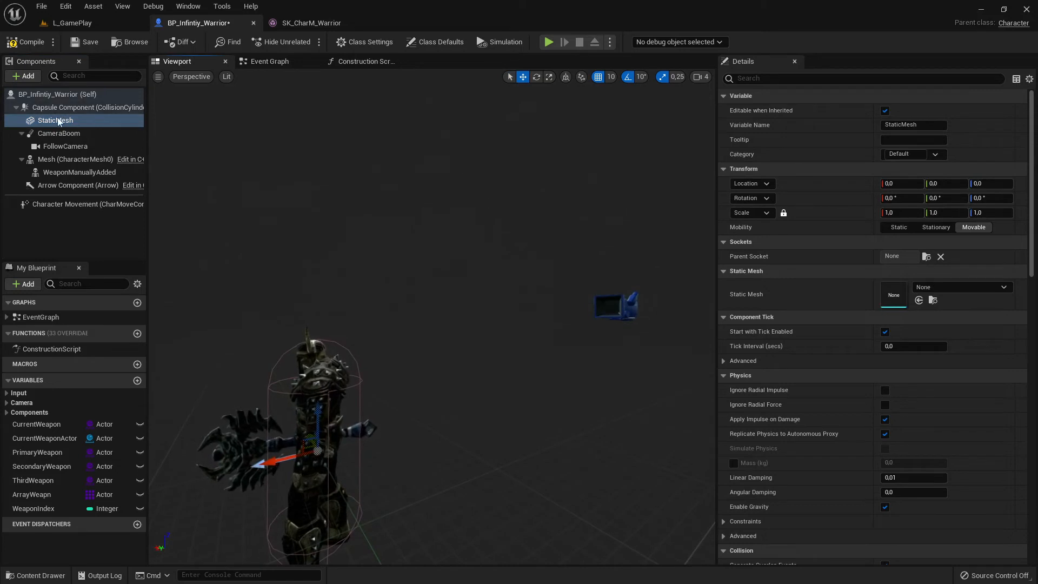
click(942, 289)
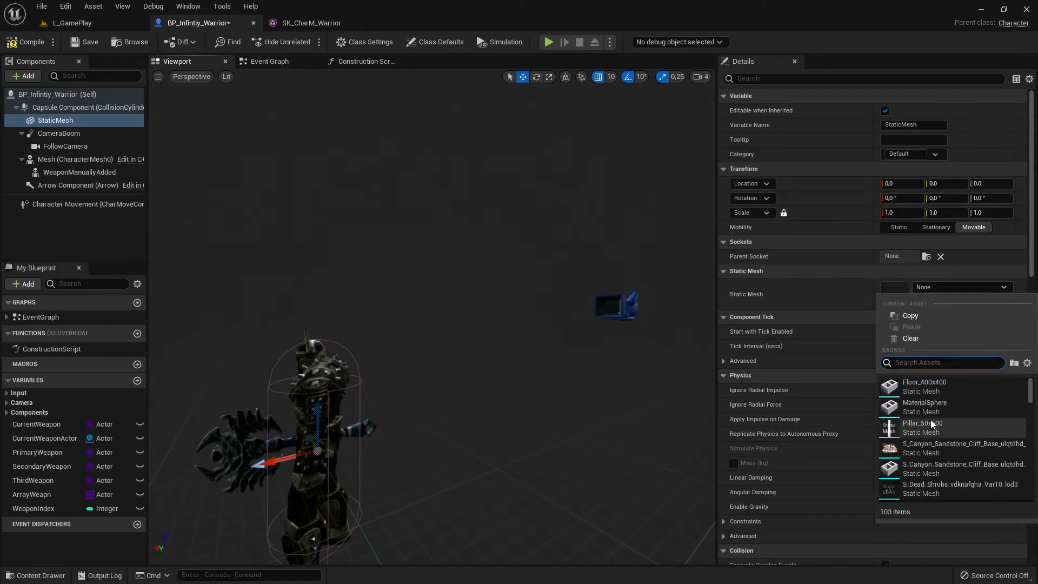
scroll(941, 430, down, 3)
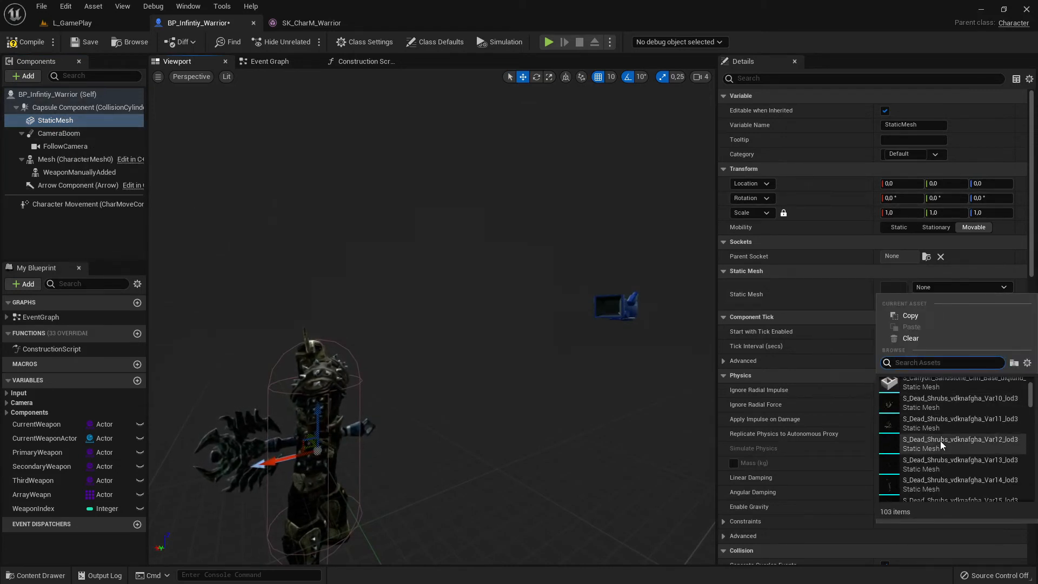
scroll(940, 440, down, 10)
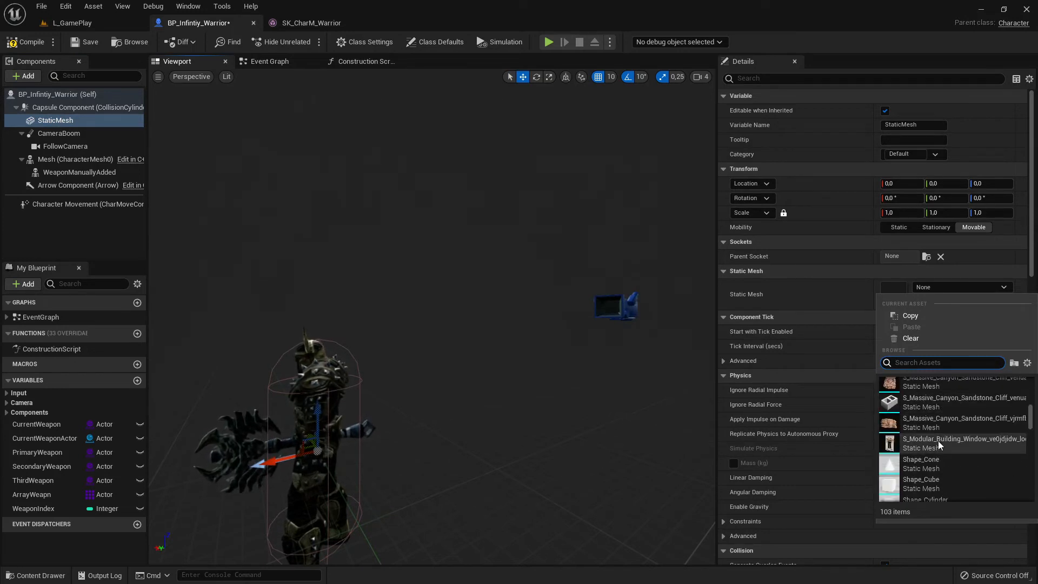
scroll(938, 441, up, 12)
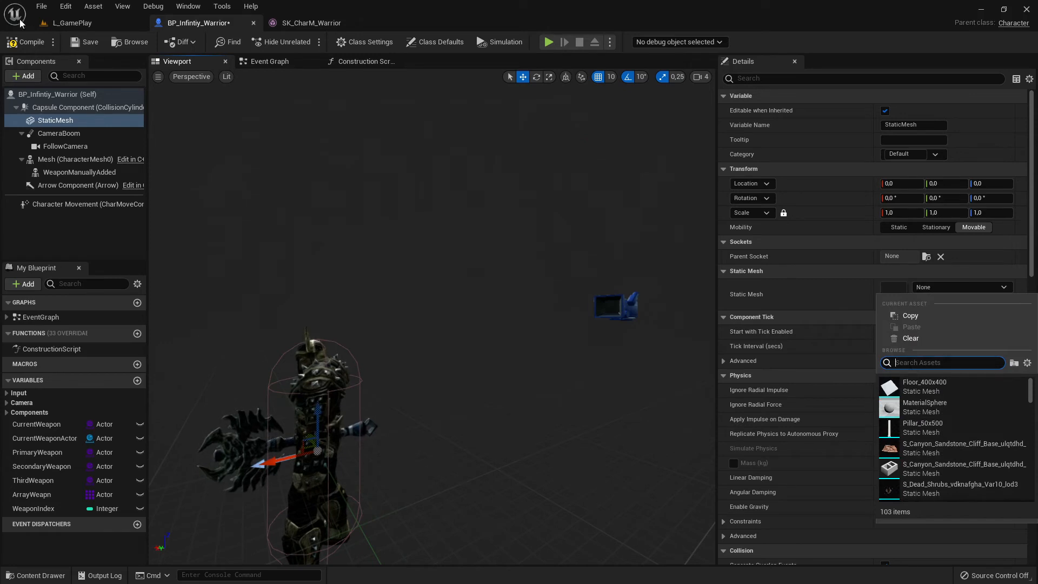
- From the L_GamePlay level, browse the StarterContent Props folder for a suitable mesh and inspect SM_Rock
click(67, 22)
click(36, 576)
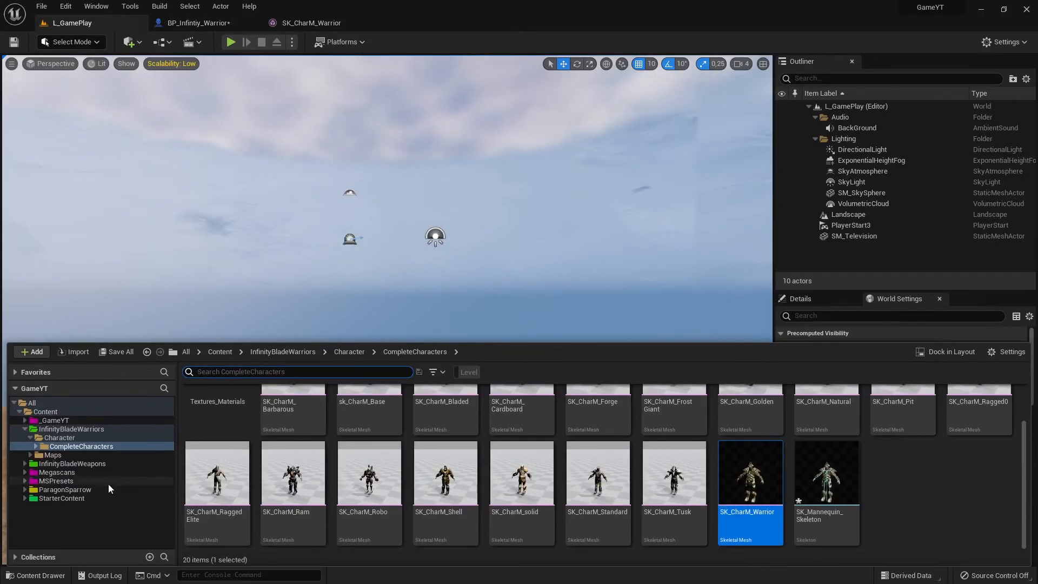
click(73, 498)
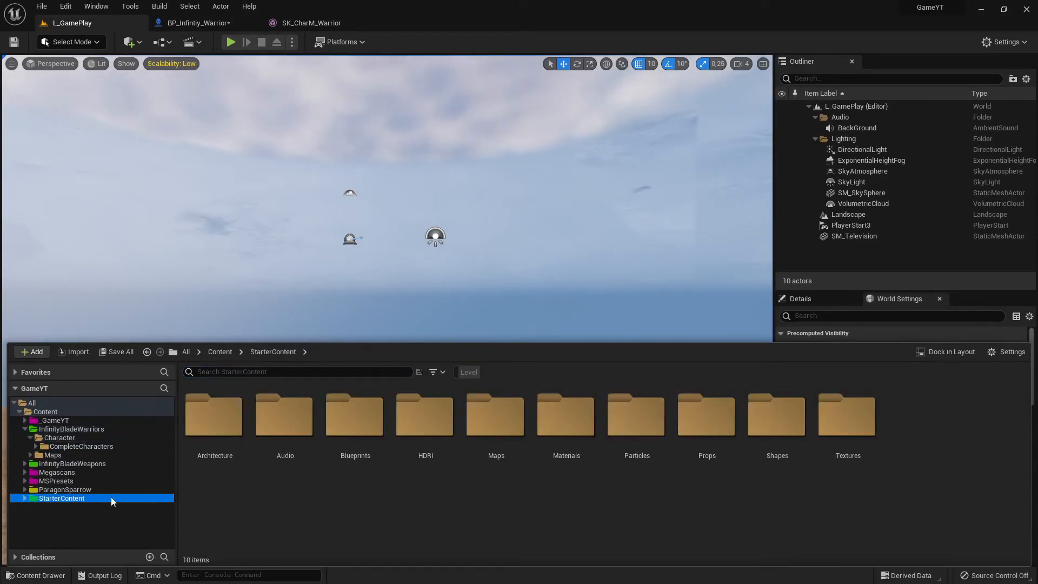
double_click(706, 430)
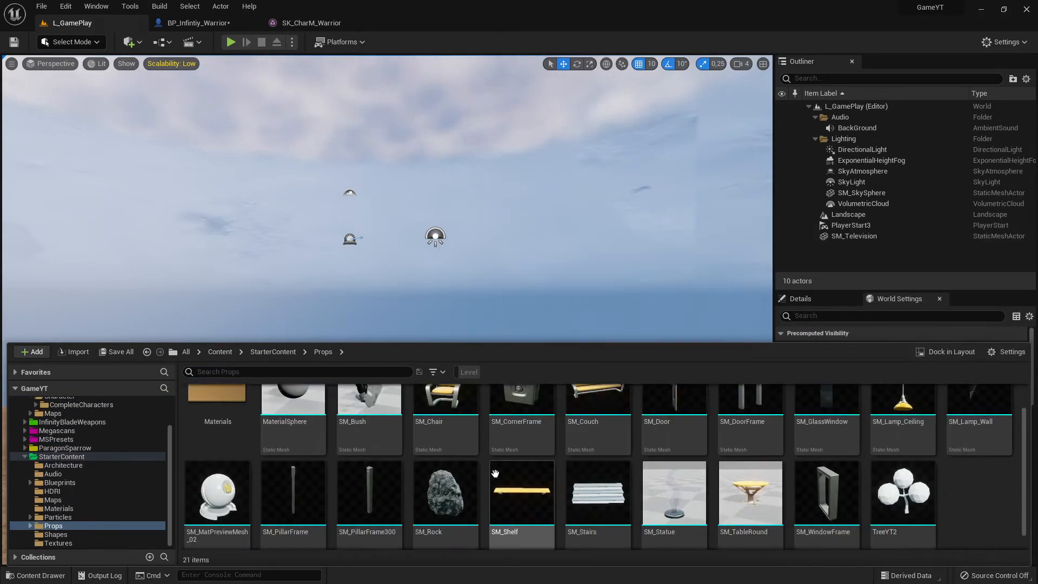
scroll(628, 478, down, 1)
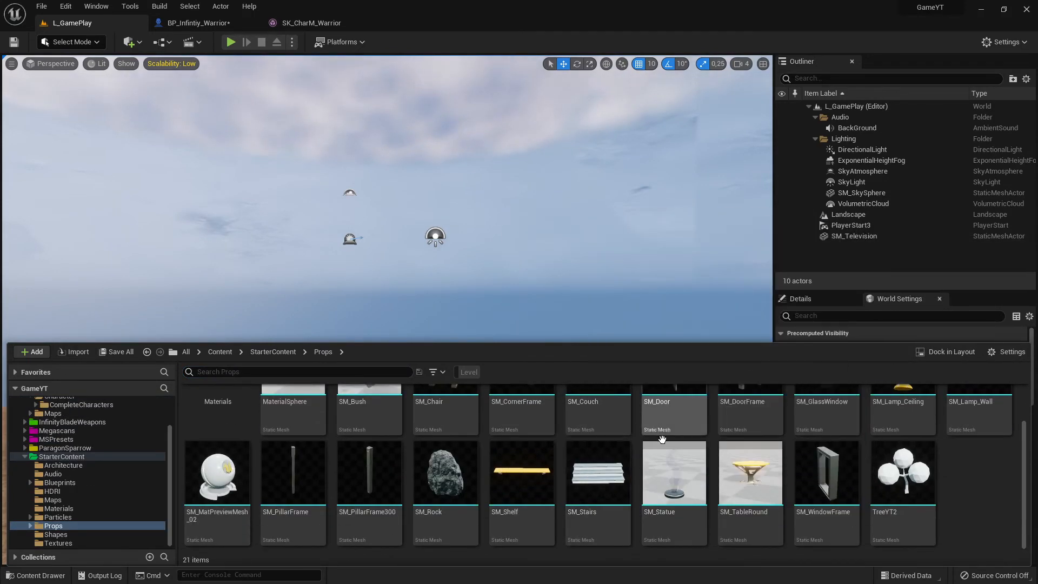
click(459, 469)
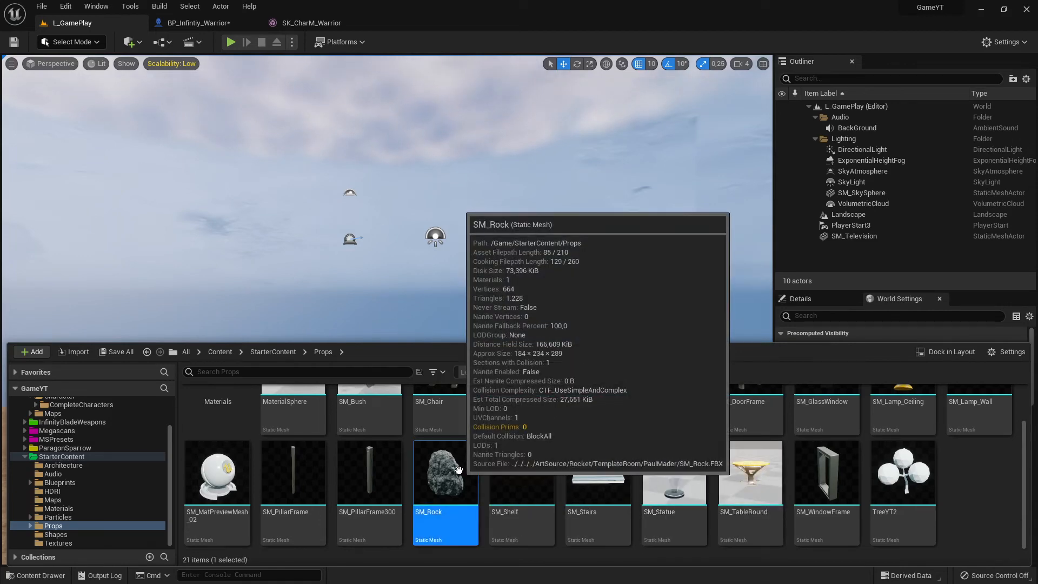
scroll(683, 498, up, 1)
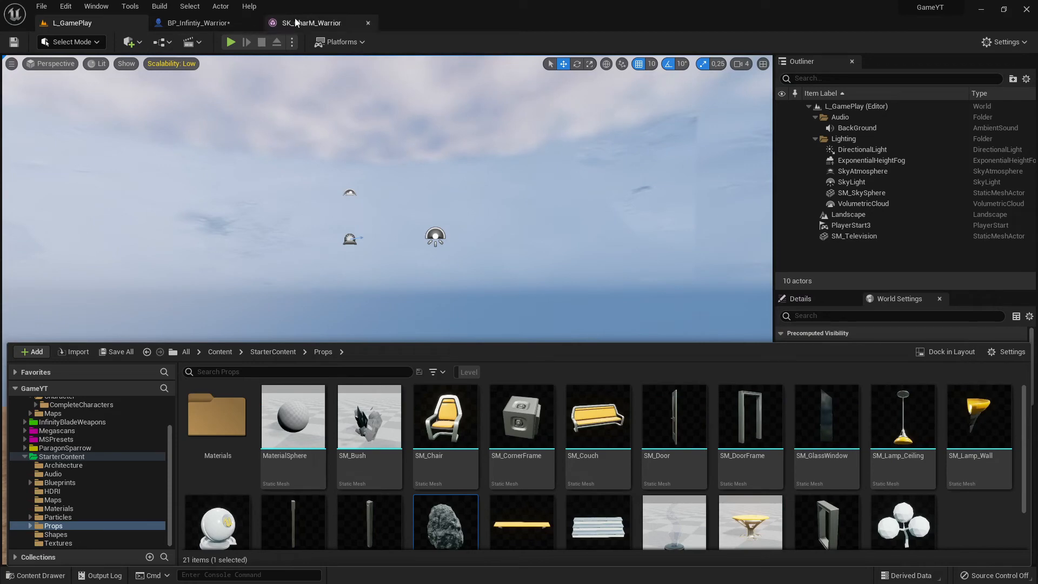
- Return to BP_Infintiy_Warrior and assign SM_Rock as the mesh of the StaticMesh component
click(199, 23)
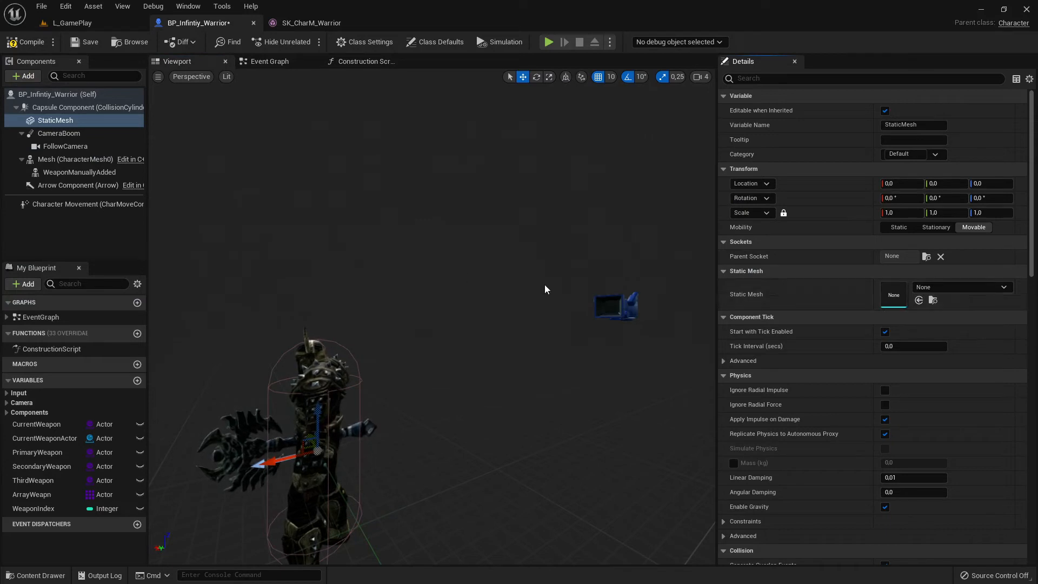
click(960, 287)
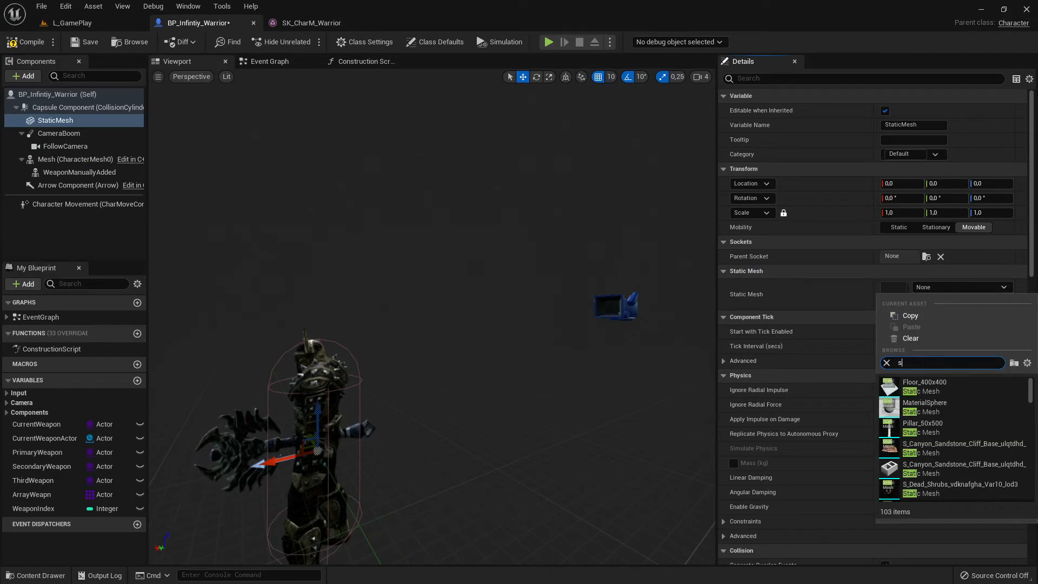
text(rock)
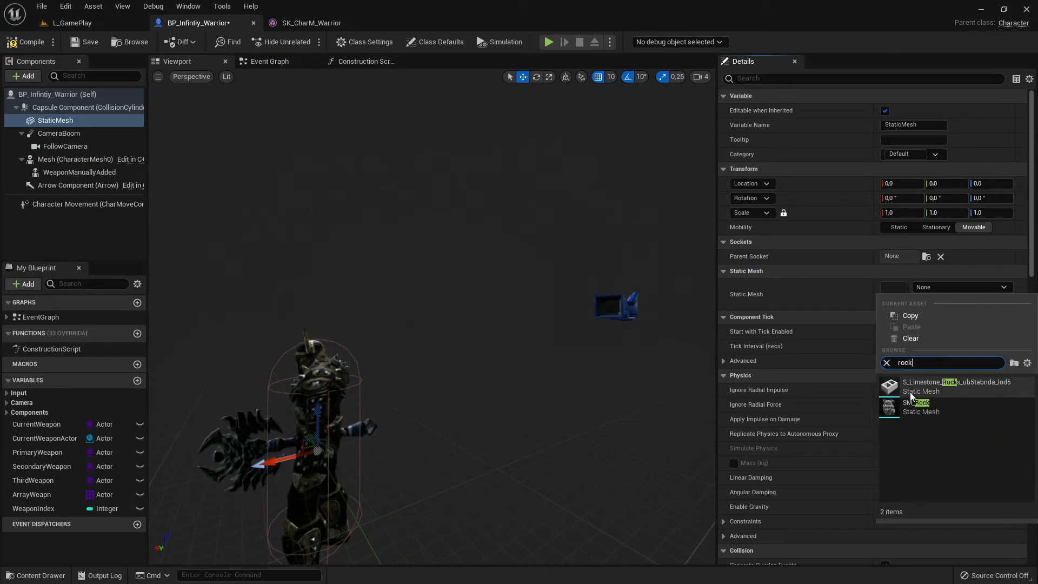
click(914, 407)
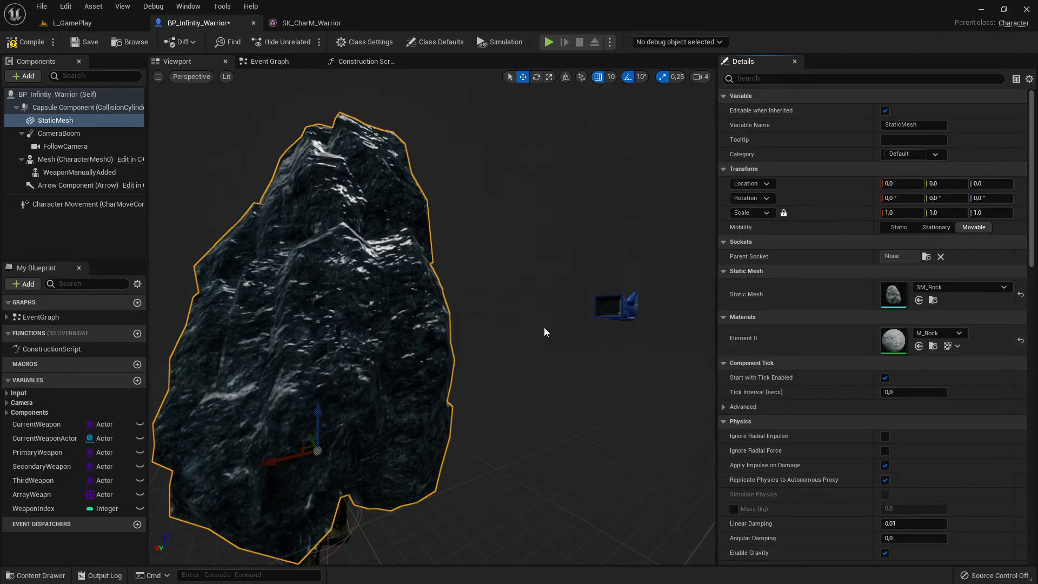
- Scale the rock uniformly to 0.25, move it behind the warrior's back to location -30, 0, 20, and save the blueprint
right_drag(544, 327, 519, 319)
key(s)
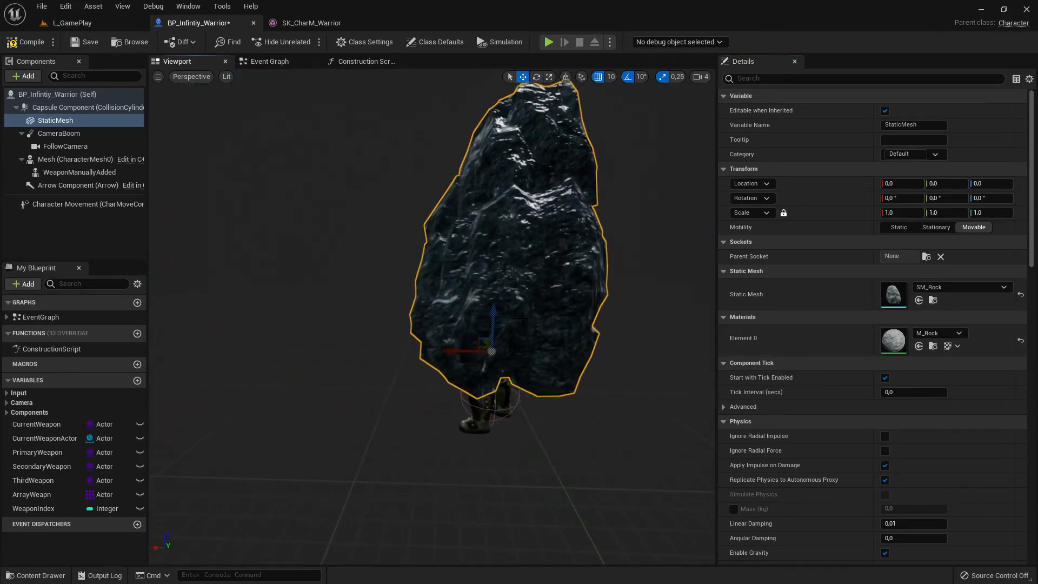
key(e)
key(r)
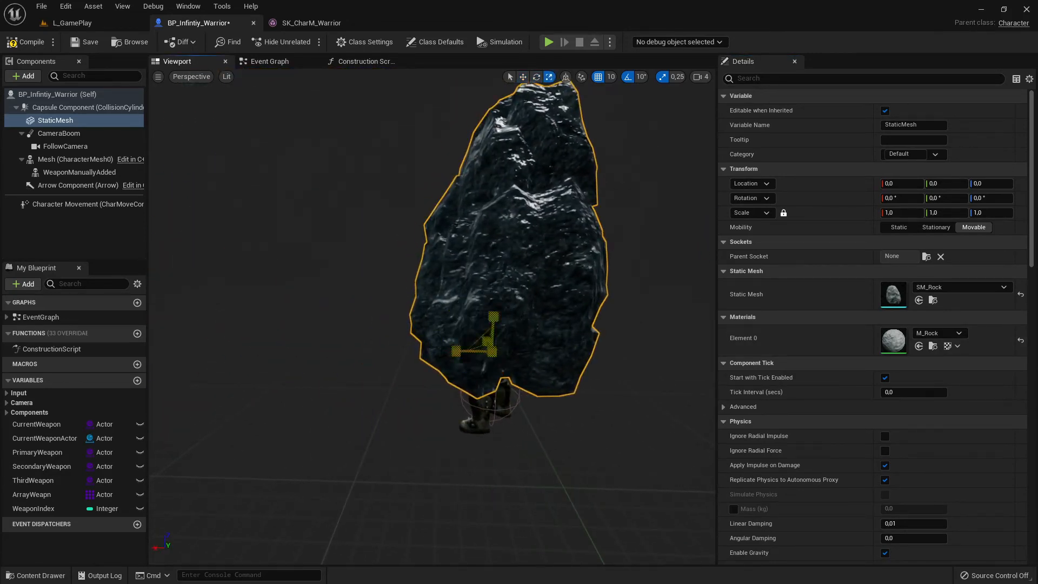
drag(456, 352, 452, 357)
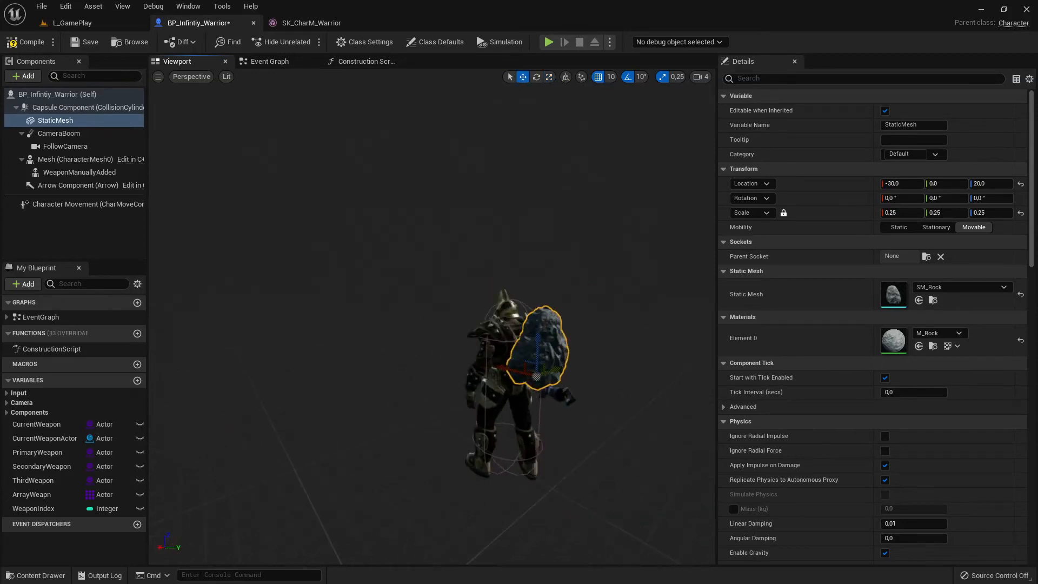
right_drag(432, 325, 487, 324)
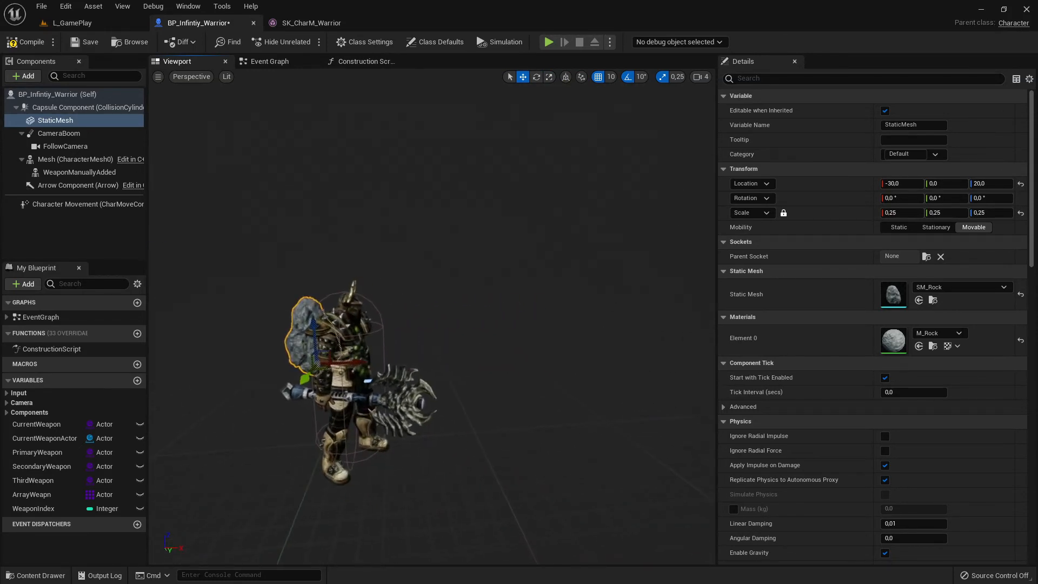
right_drag(595, 309, 524, 311)
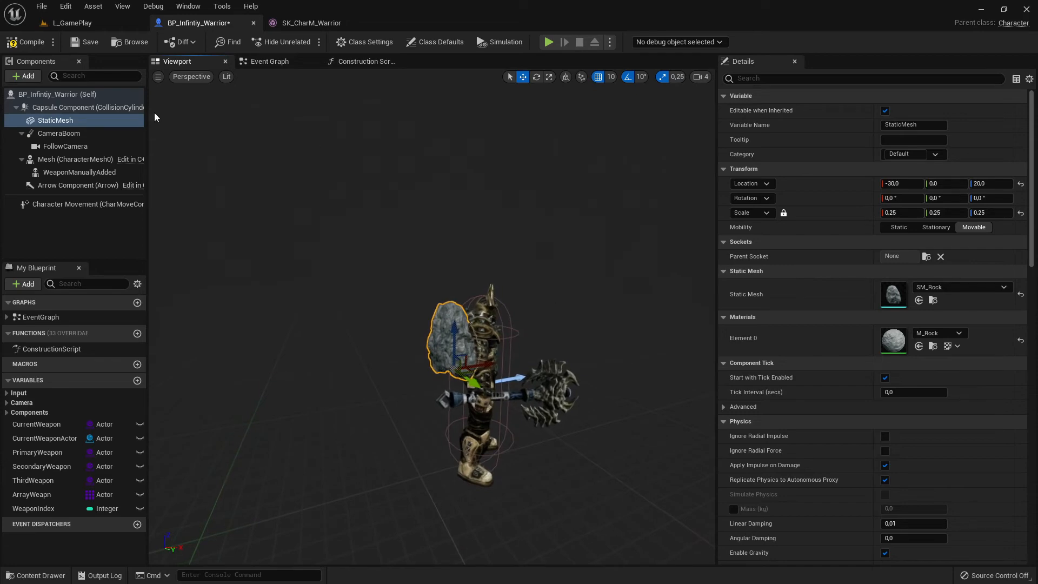
click(75, 42)
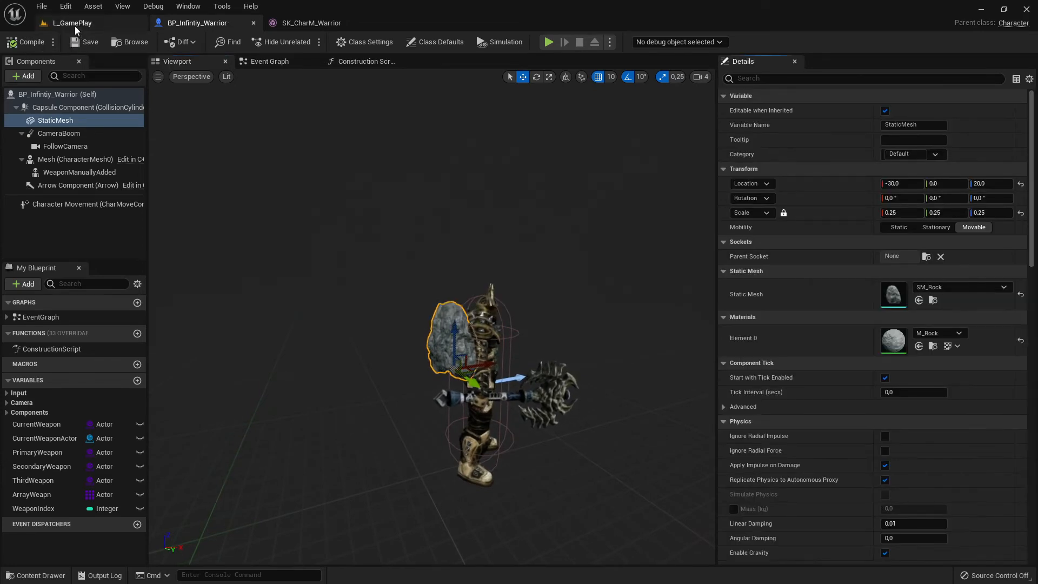
- Play-test L_GamePlay, running and jumping with the warrior to check how the rock follows the body, and end the session
click(73, 24)
click(231, 42)
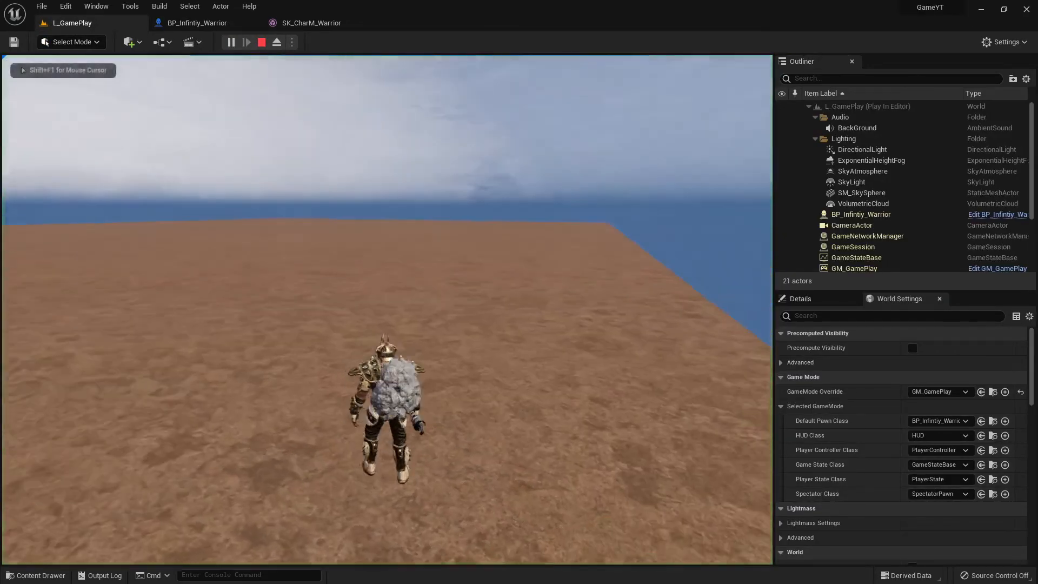
key(w)
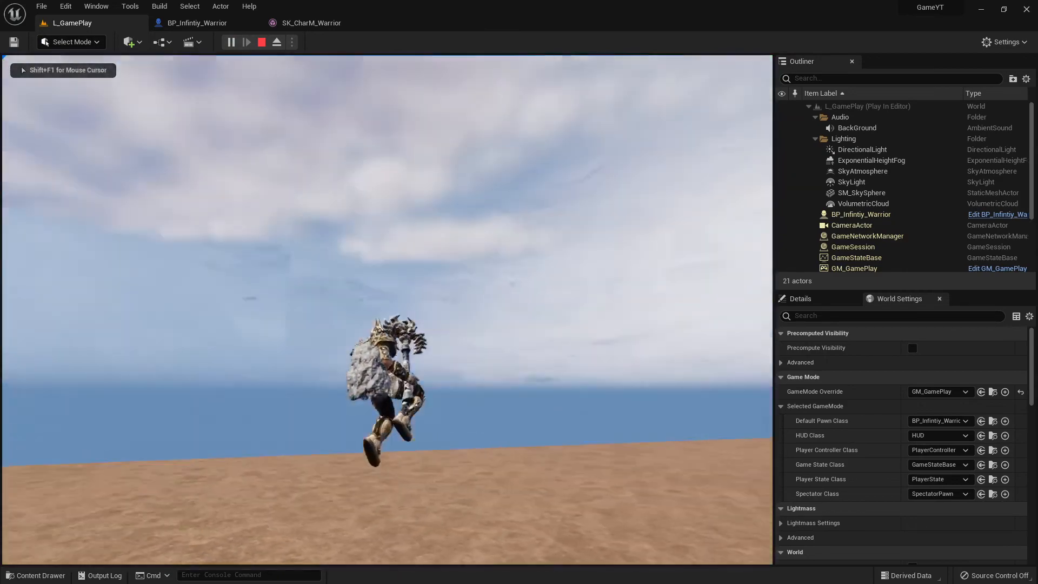
key(w)
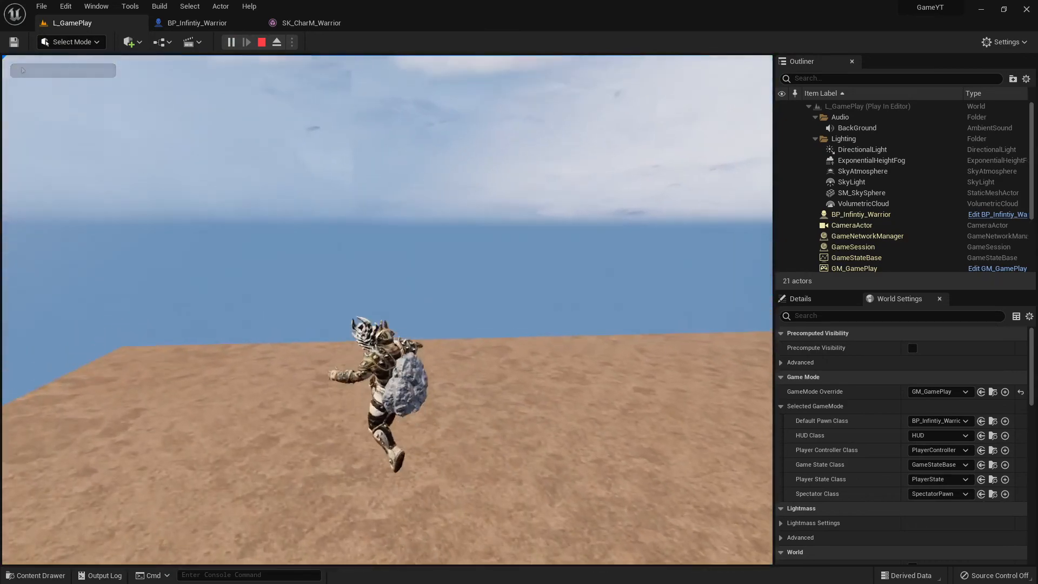
key(Escape)
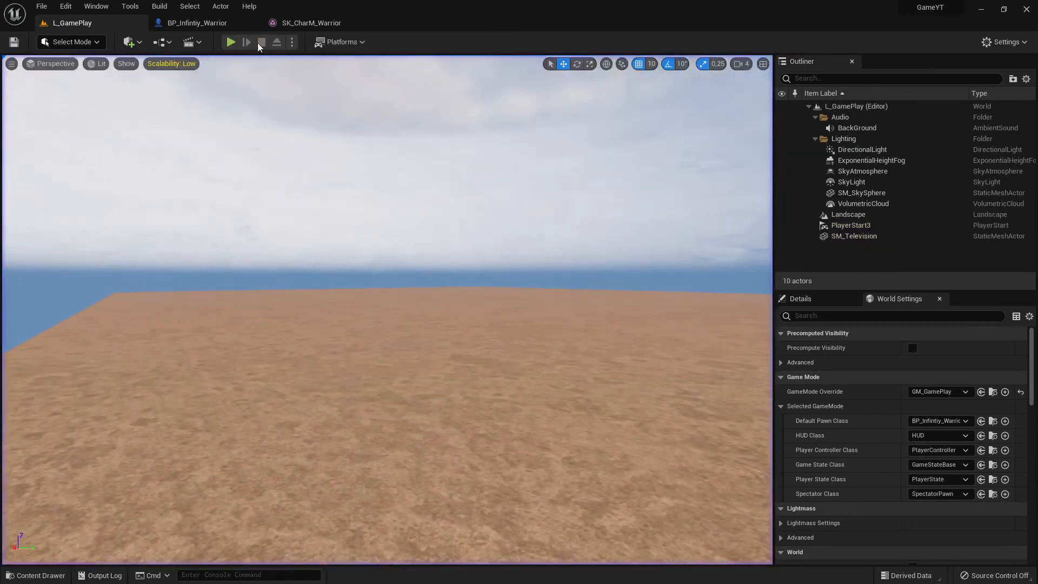
- In BP_Infintiy_Warrior, reparent the StaticMesh rock under Mesh (CharacterMesh0), compile and save the blueprint
click(201, 24)
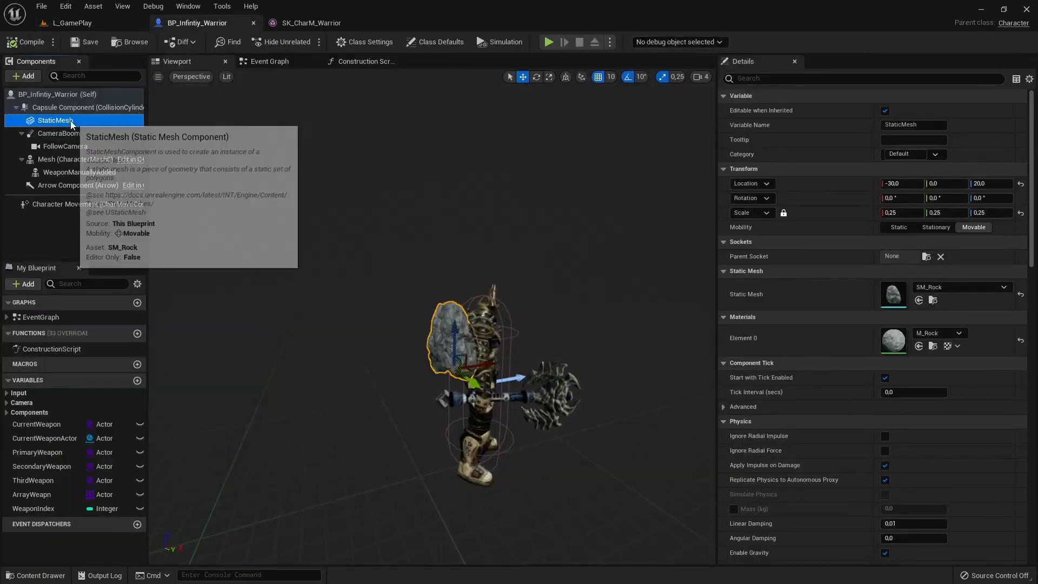
drag(54, 120, 79, 158)
click(25, 42)
click(85, 41)
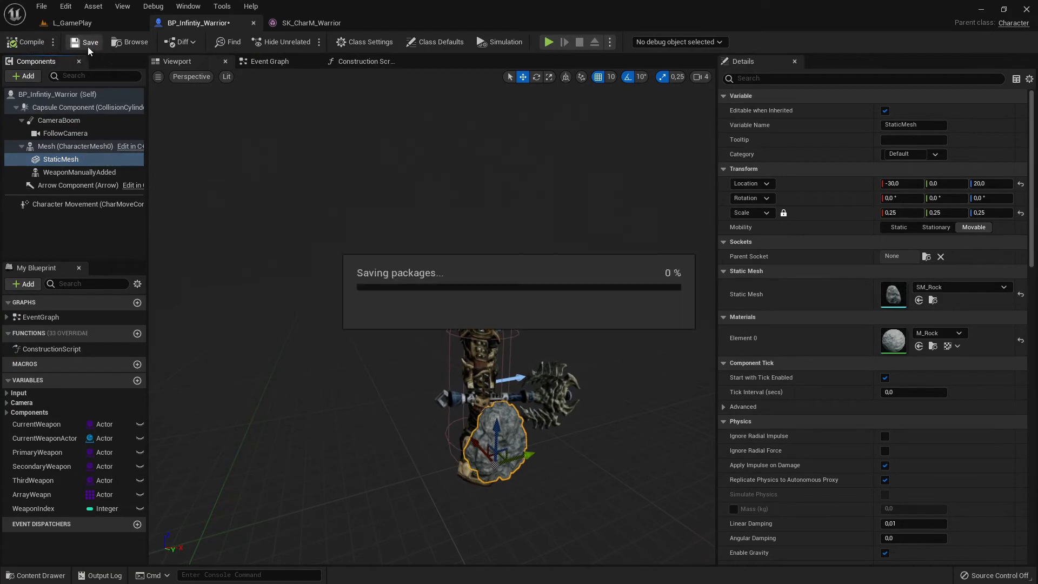
- Play-test L_GamePlay, running the warrior to check how the reparented rock follows the mesh, and end the session
click(72, 22)
click(232, 41)
key(w)
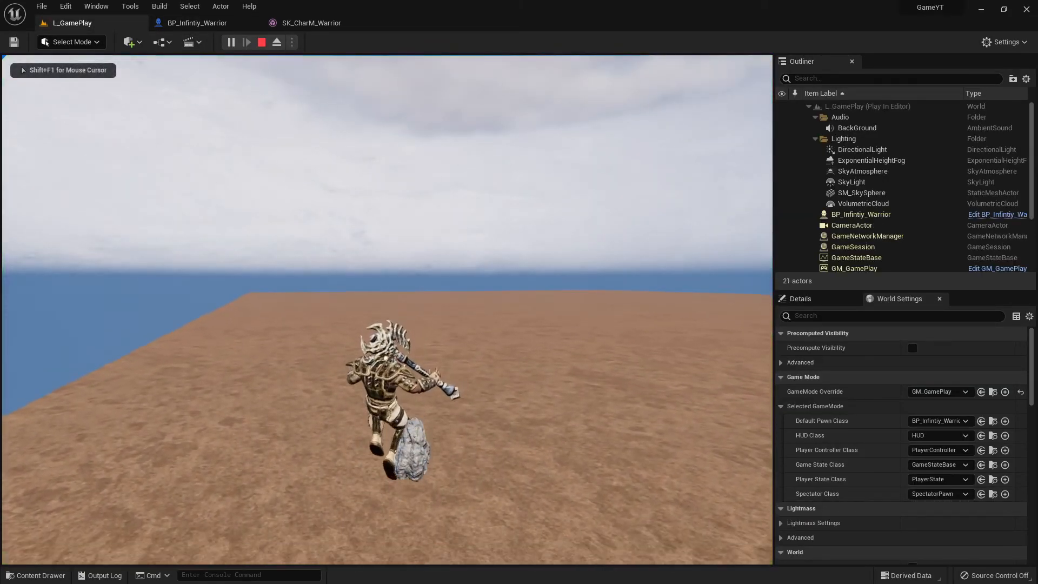
key(shift+F1)
key(Escape)
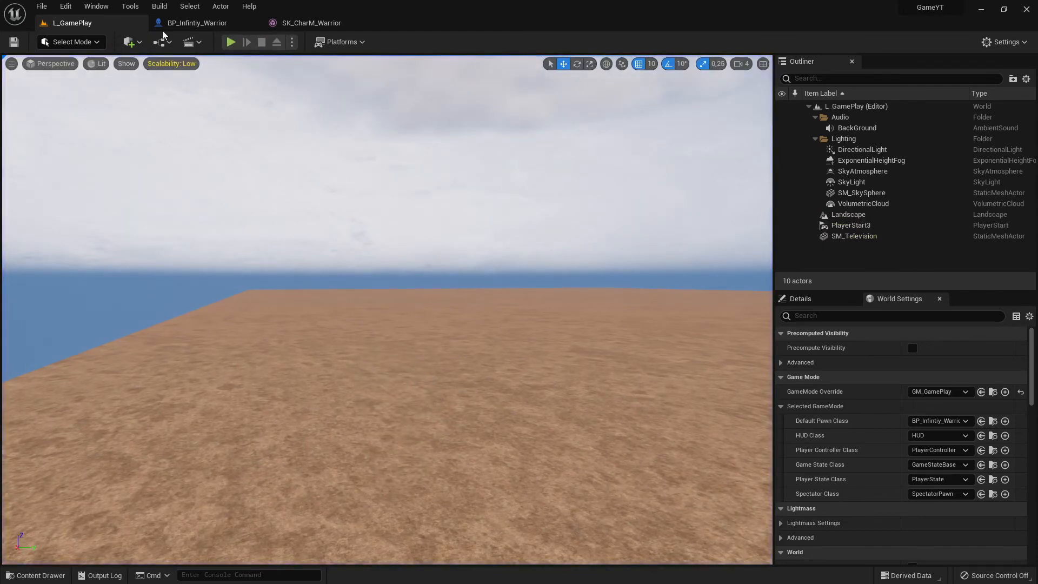
- Back in BP_Infintiy_Warrior, move the rock behind the warrior's back to location 10, -40, 100, compile and save
click(184, 23)
click(302, 23)
click(199, 24)
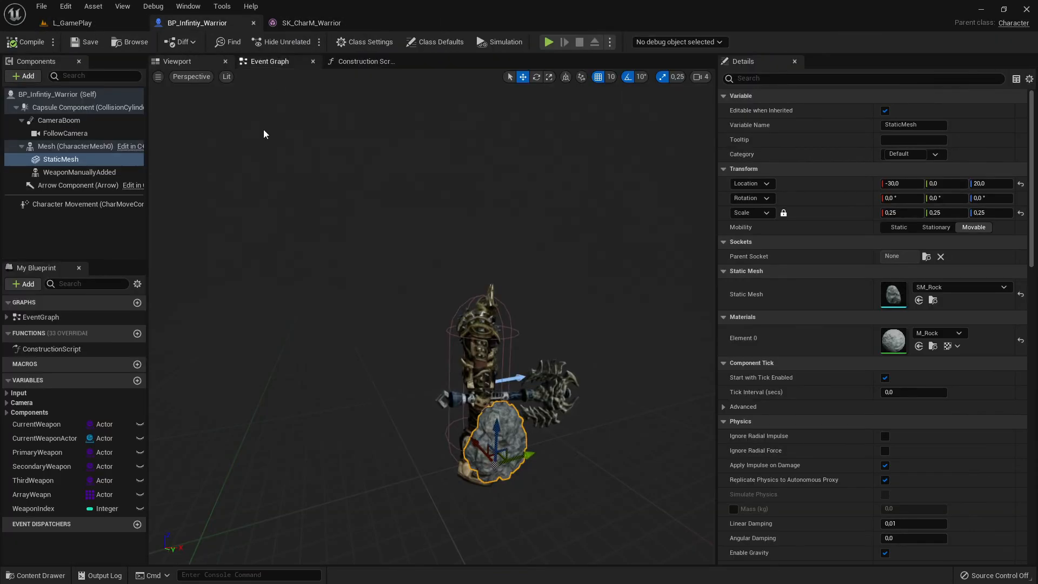
click(70, 161)
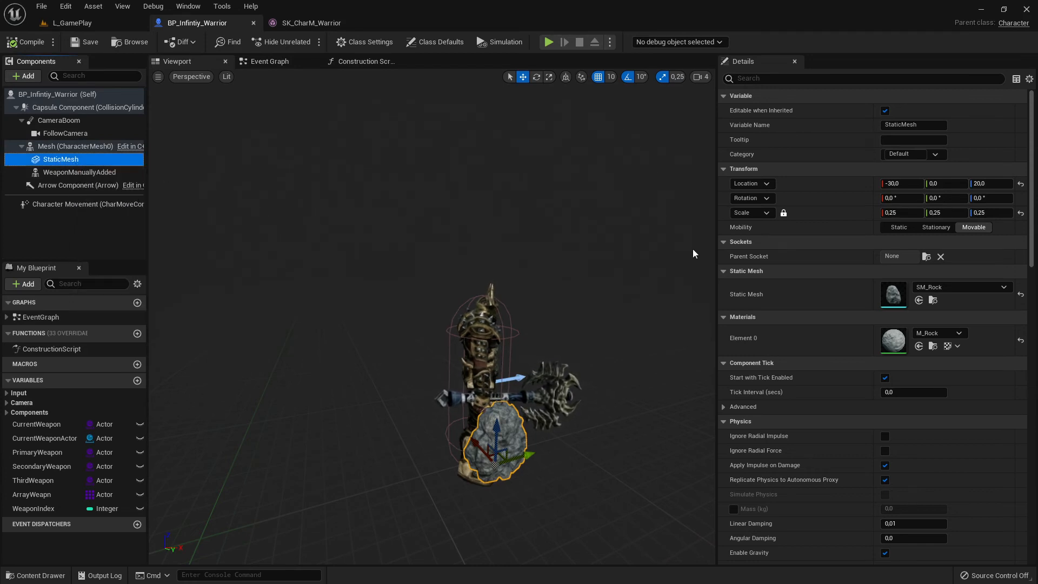
drag(492, 435, 490, 382)
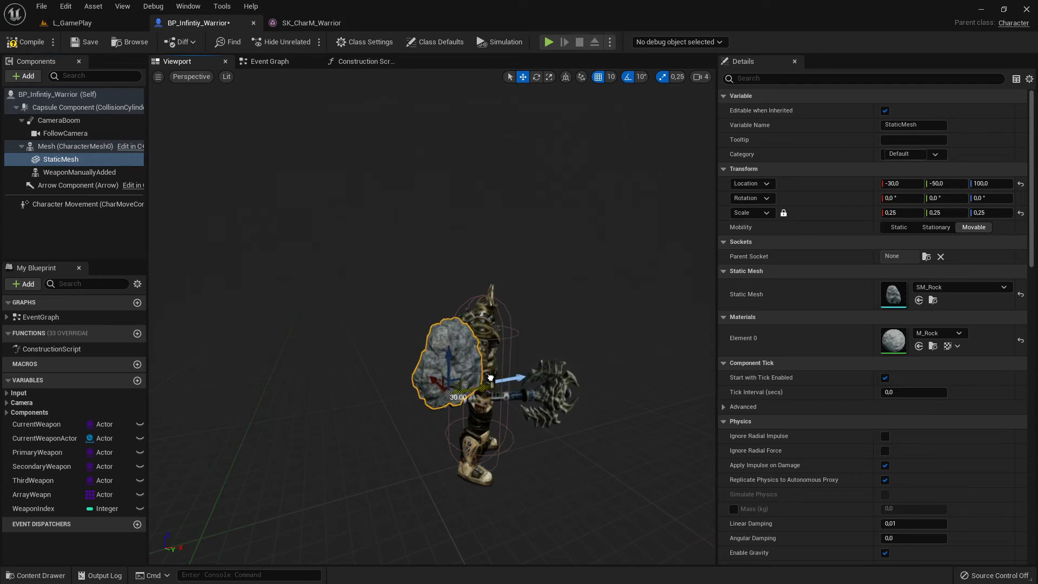
right_drag(487, 432, 589, 440)
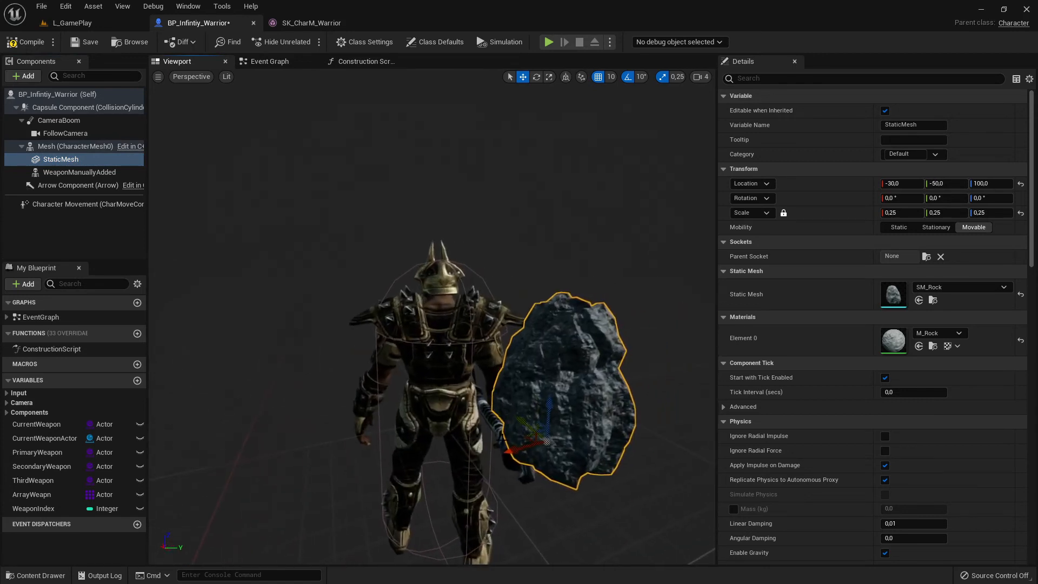
drag(508, 456, 417, 452)
right_drag(436, 334, 368, 334)
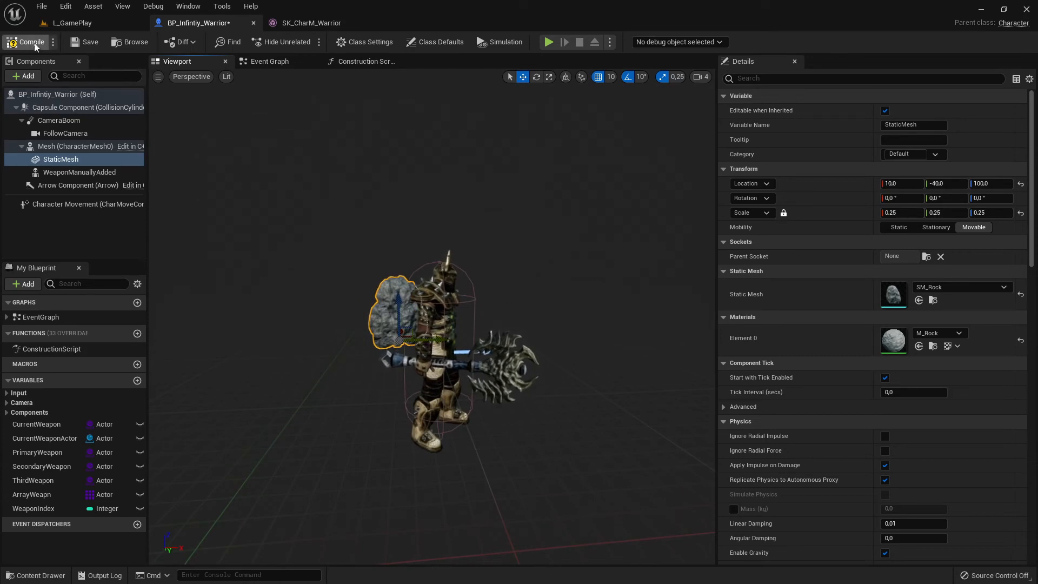
click(36, 48)
click(80, 44)
- Run L_GamePlay briefly to check the repositioned rock on the warrior's back and stop the session
click(75, 24)
click(230, 42)
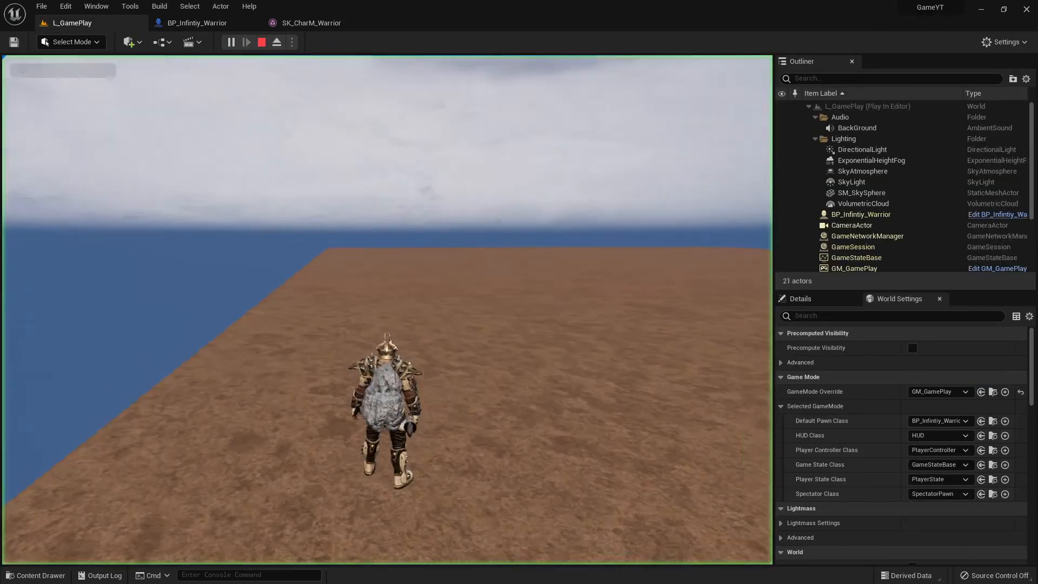
key(Escape)
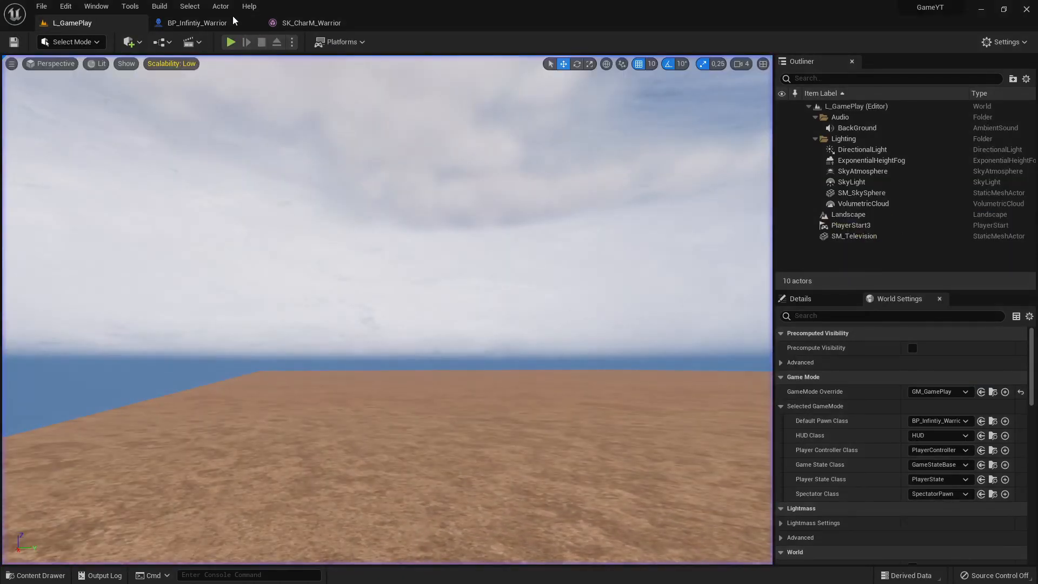
- In BP_Infintiy_Warrior, search the rock's parent socket choices for "ba" and clear the search to review all bones
click(232, 20)
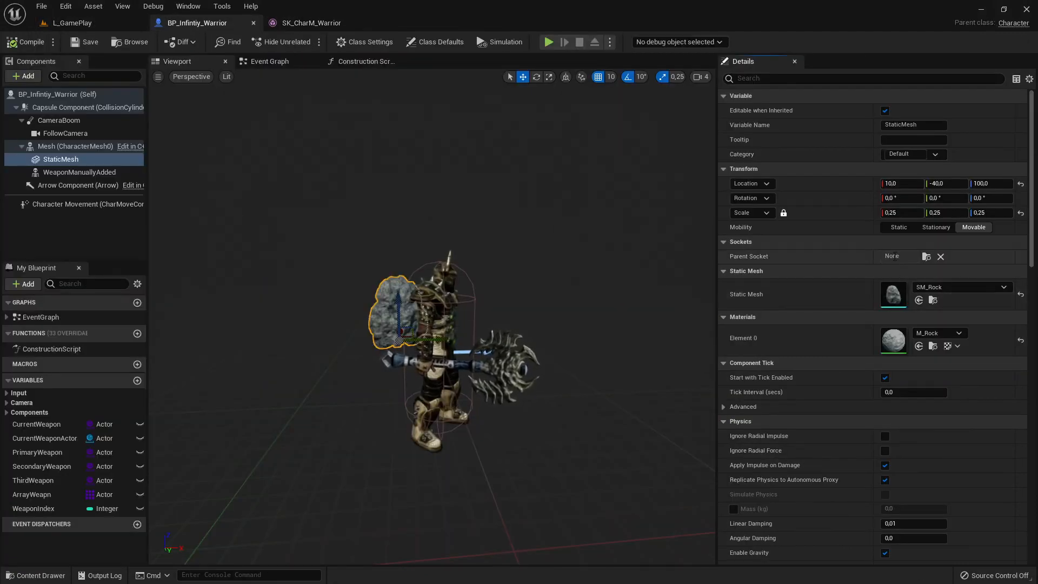
click(925, 258)
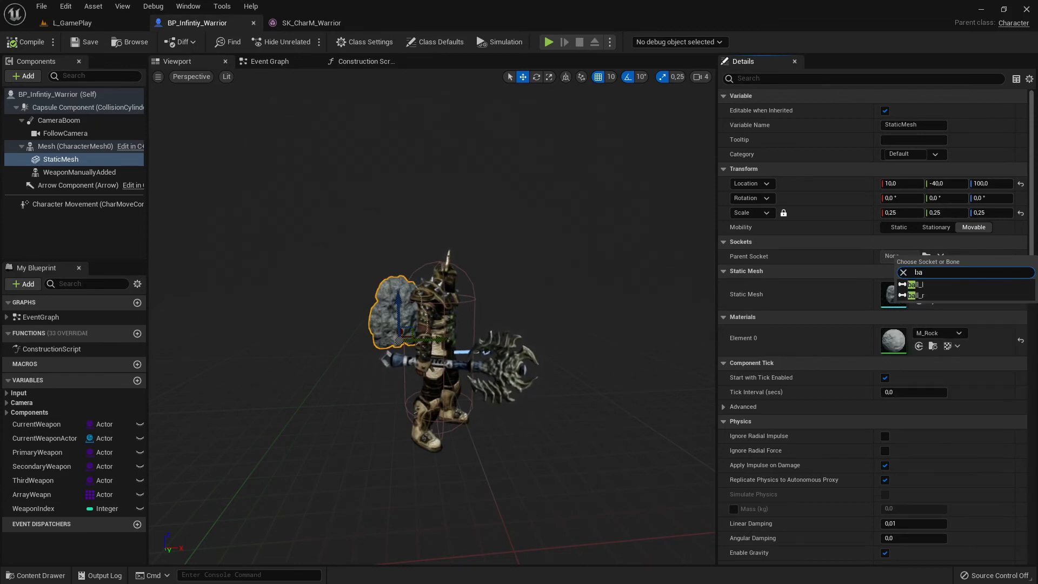
key(BackSpace)
key(BackSpace)
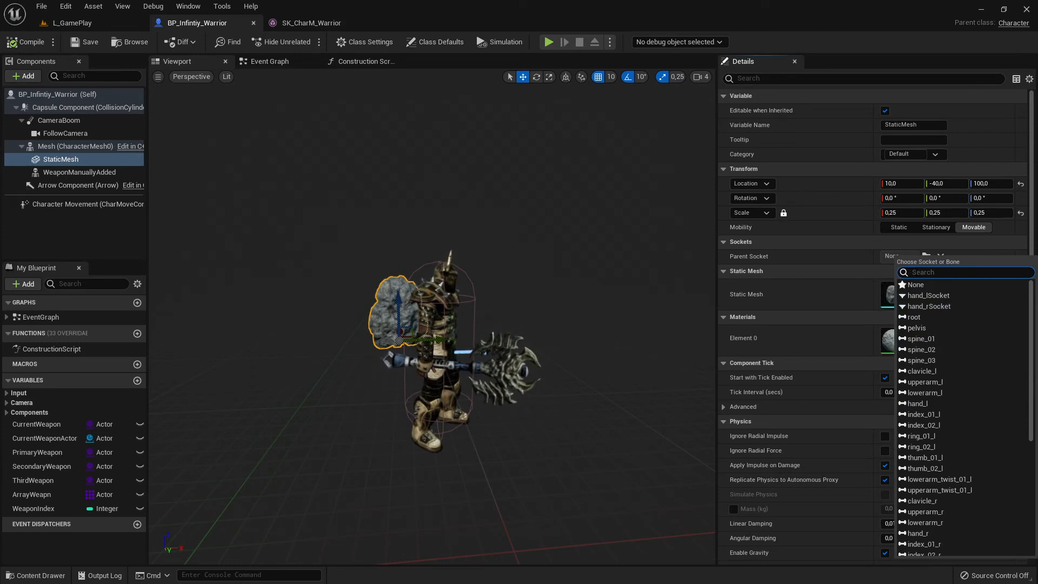
- In SK_CharM_Warrior, clear the skeleton search and inspect the spine, clavicle_l and upperarm_l bones for a suitable attachment point
click(316, 22)
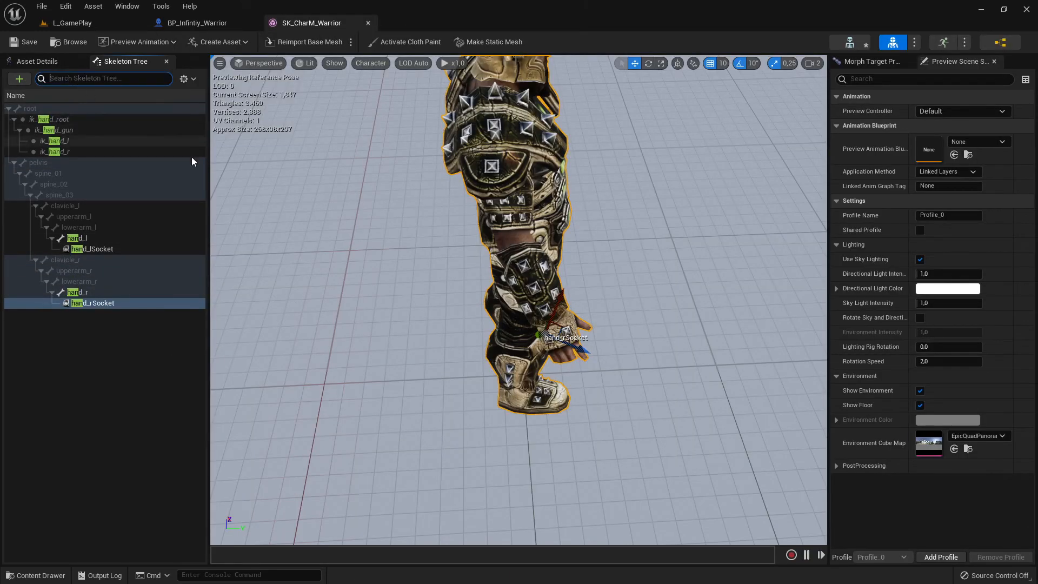
key(BackSpace)
right_drag(530, 287, 227, 358)
click(60, 228)
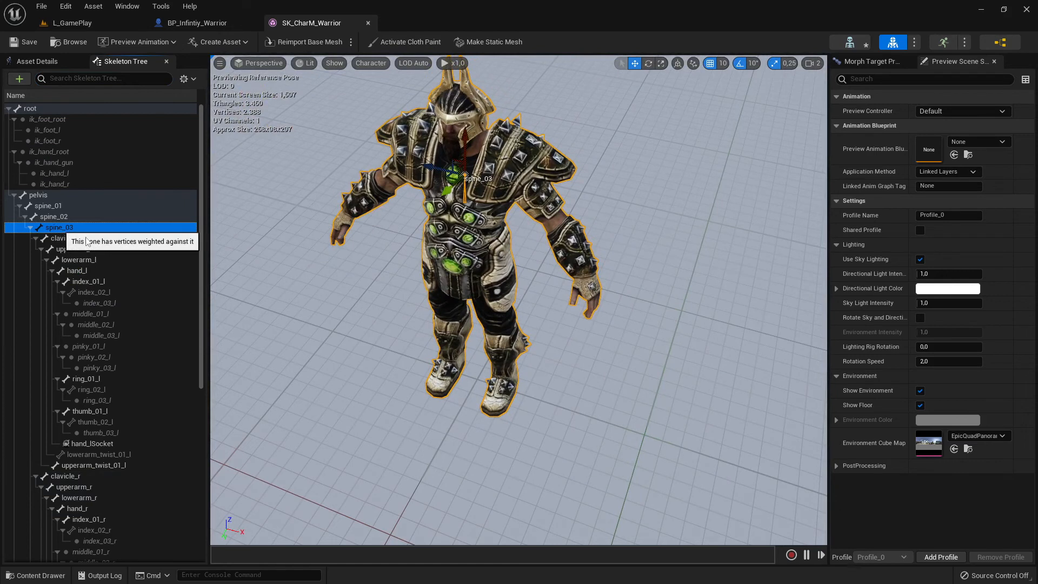
click(67, 218)
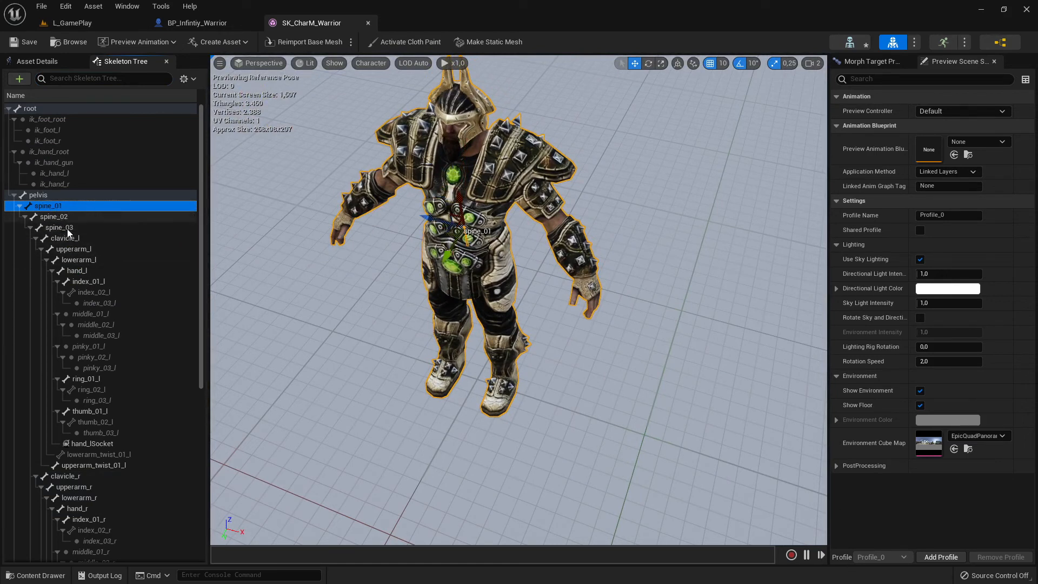
click(87, 228)
click(75, 240)
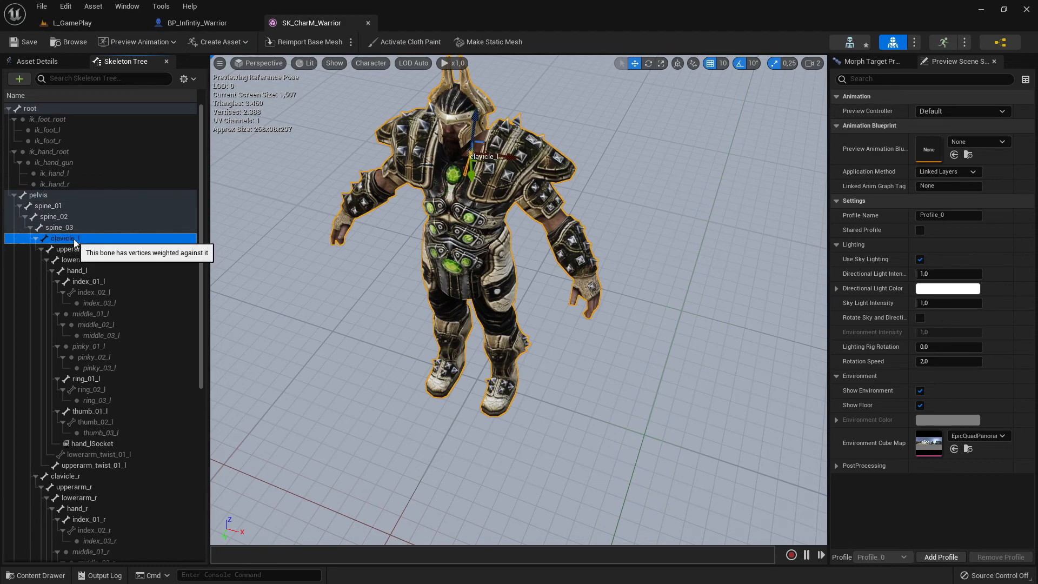
click(82, 250)
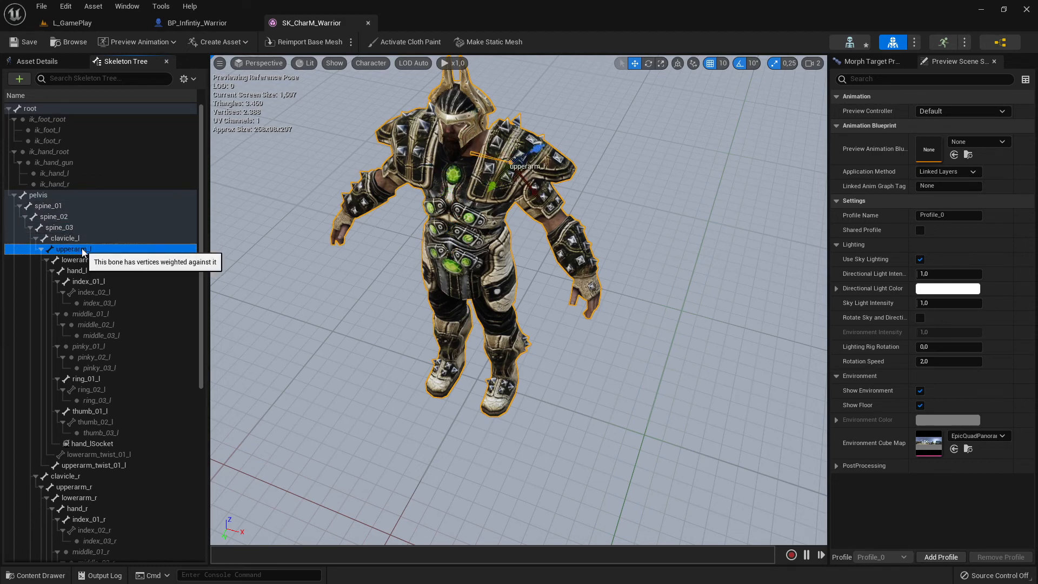
click(64, 239)
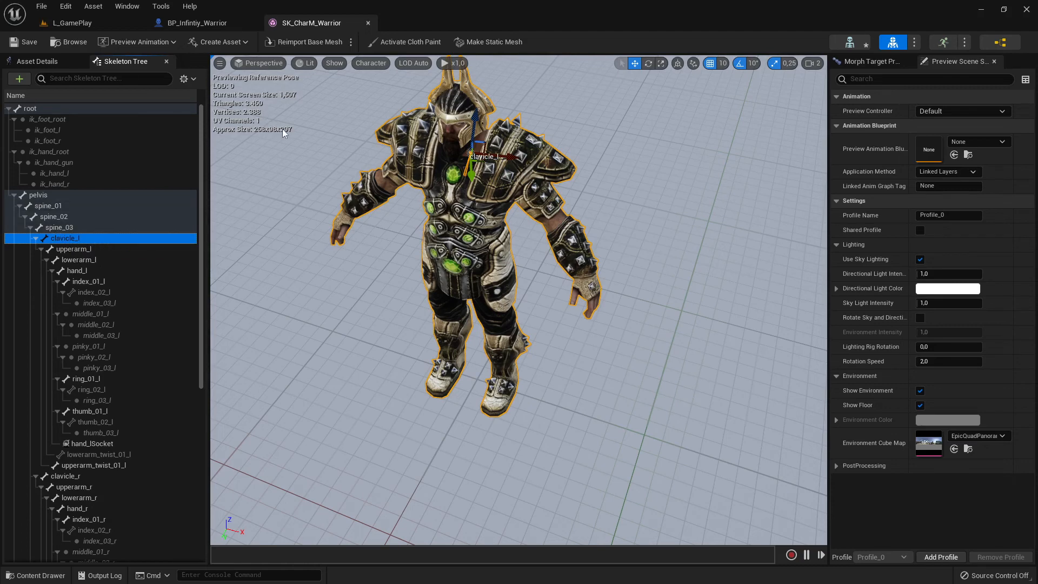
- Return to BP_Infintiy_Warrior and set the rock's parent socket to spine_03
click(184, 25)
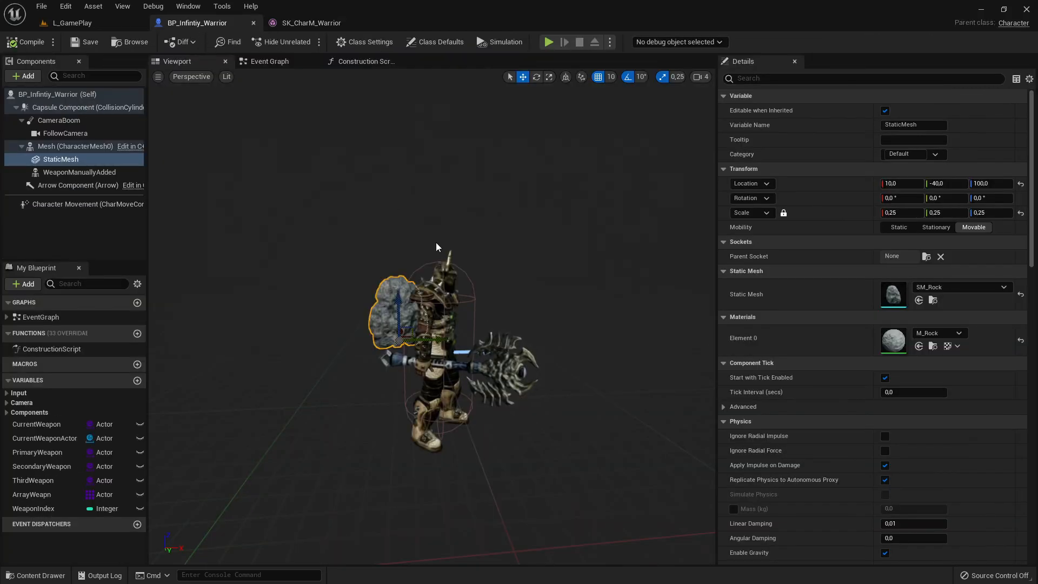
click(926, 257)
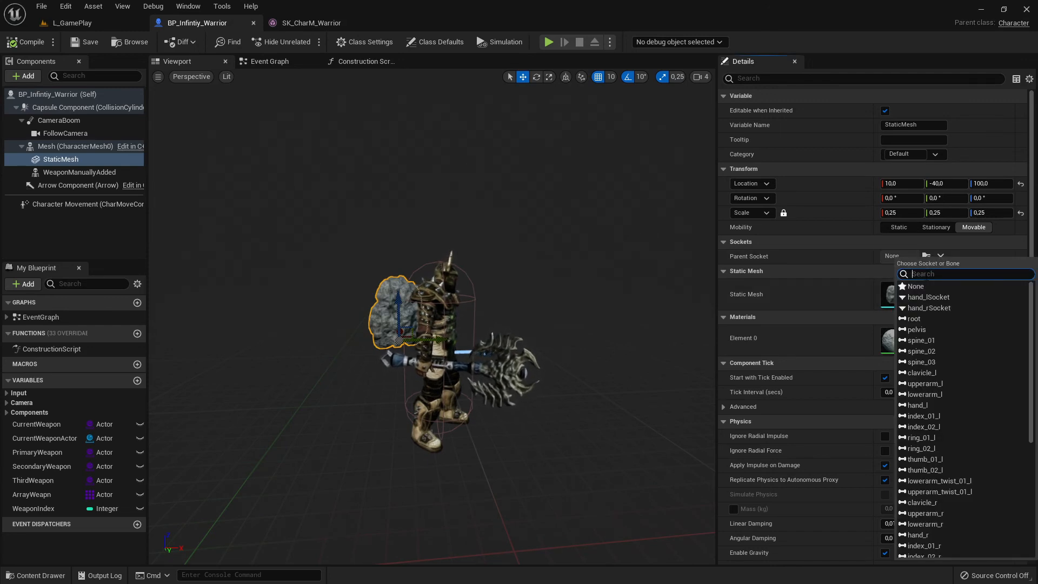
text(spine)
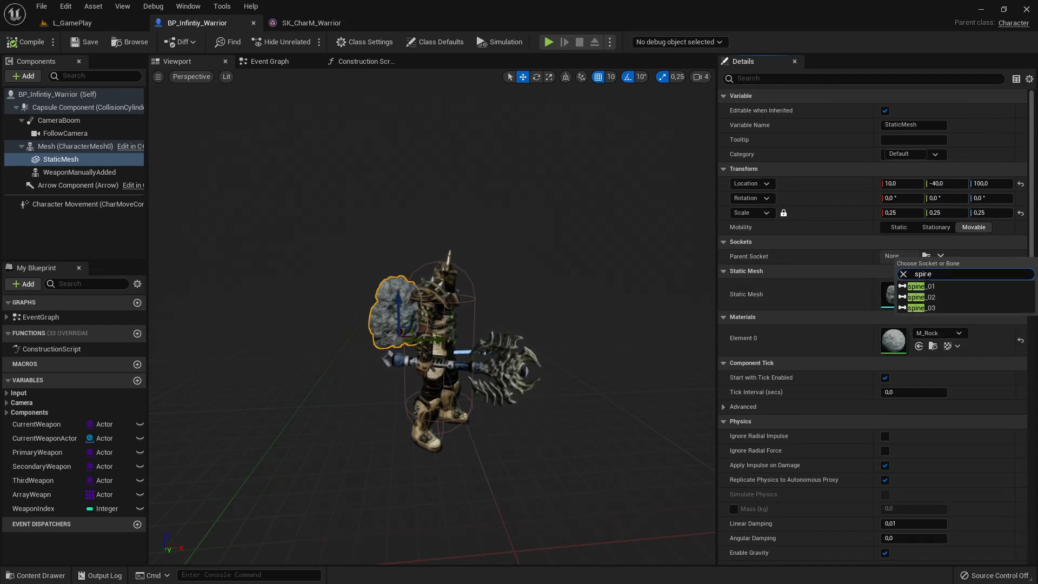
click(922, 307)
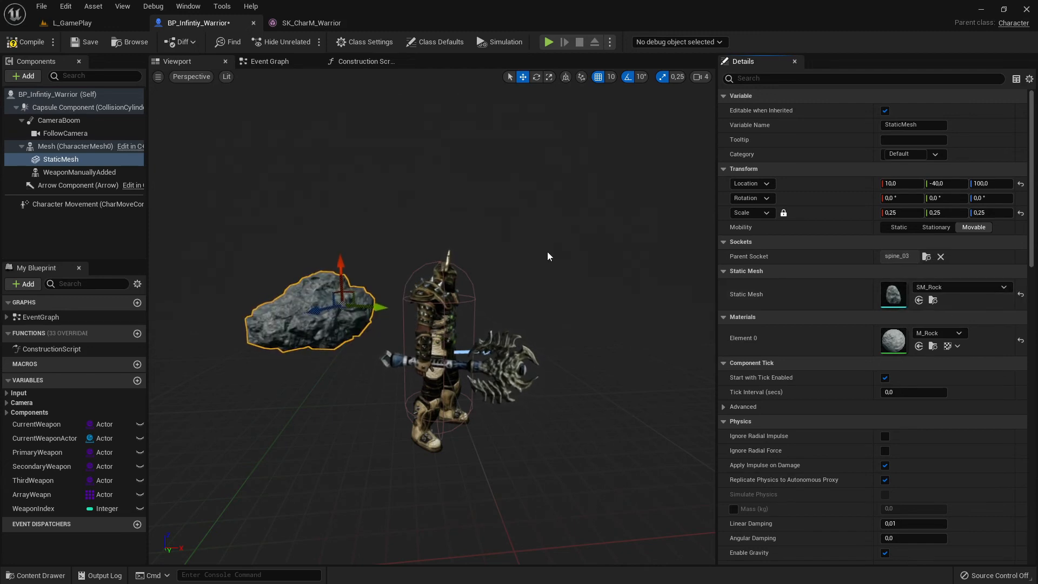
- Rotate the rock -90° about its Y axis so that it stands upright
right_drag(383, 340, 611, 327)
key(e)
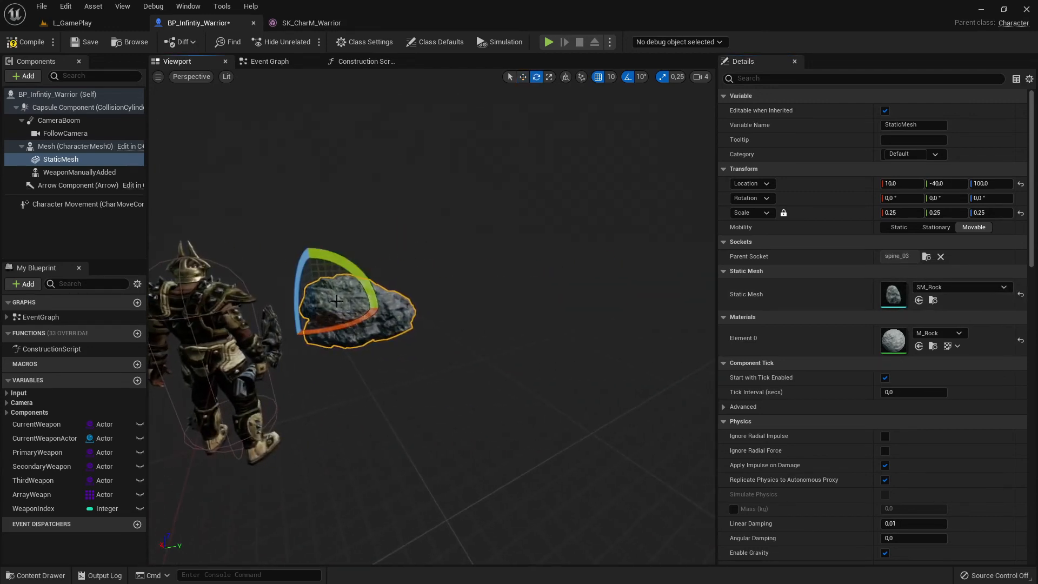
drag(352, 266, 286, 244)
key(w)
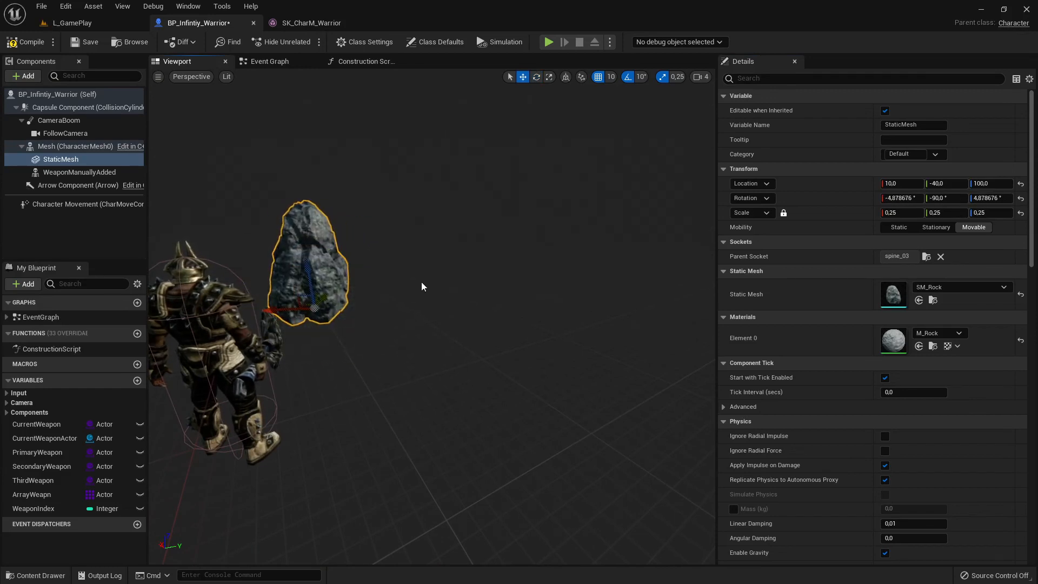
- Move the rock against the warrior's back to location -20, -40, 0 and save the blueprint
drag(286, 308, 161, 320)
right_drag(323, 282, 216, 281)
drag(375, 237, 377, 259)
right_drag(377, 259, 605, 368)
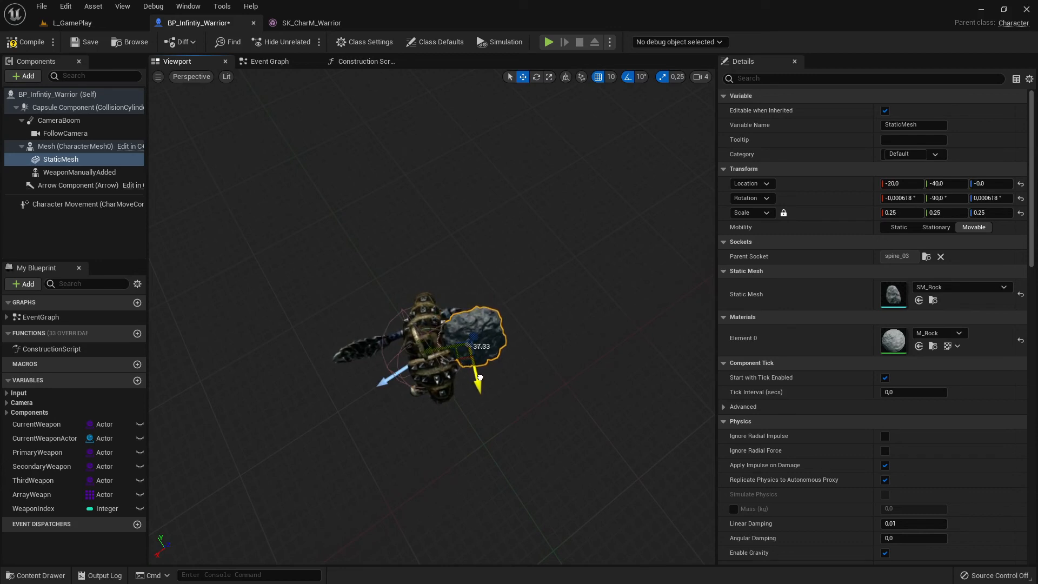
right_drag(481, 349, 373, 260)
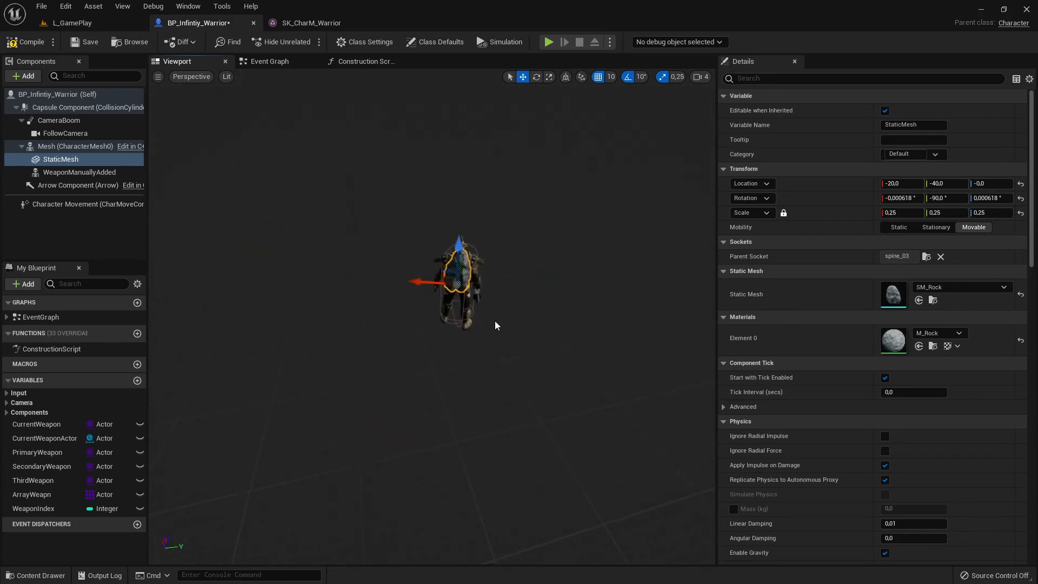
click(85, 42)
- Play-test L_GamePlay, running the warrior in several directions to check how the rock follows the back, and end the session
click(85, 25)
click(231, 42)
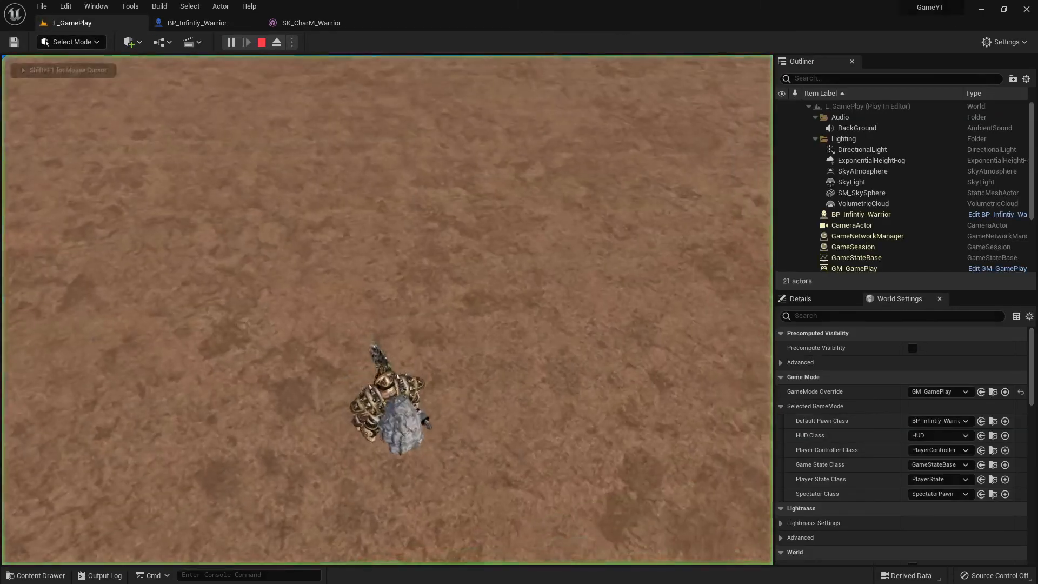
key(w)
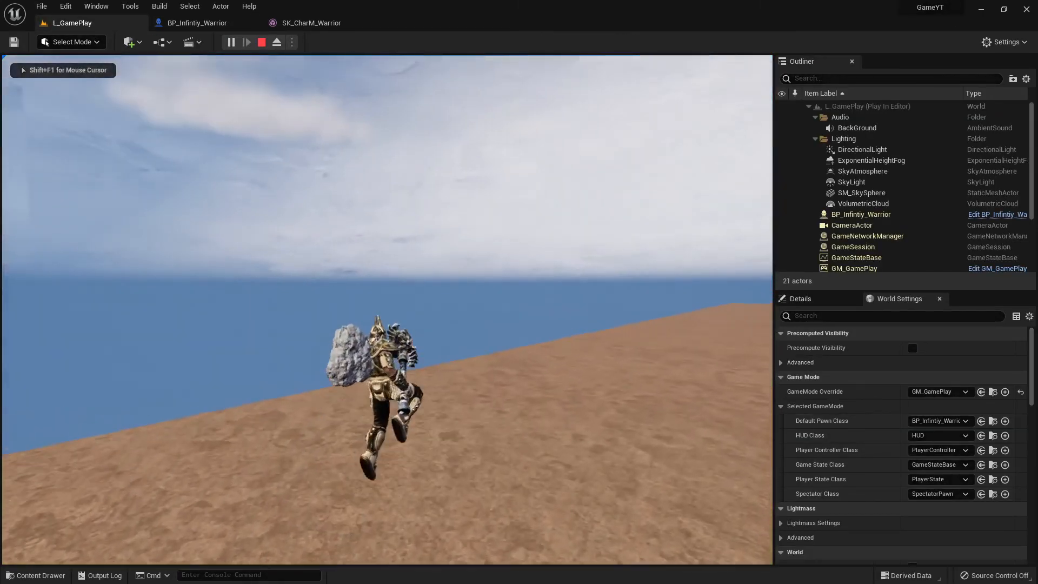
key(w)
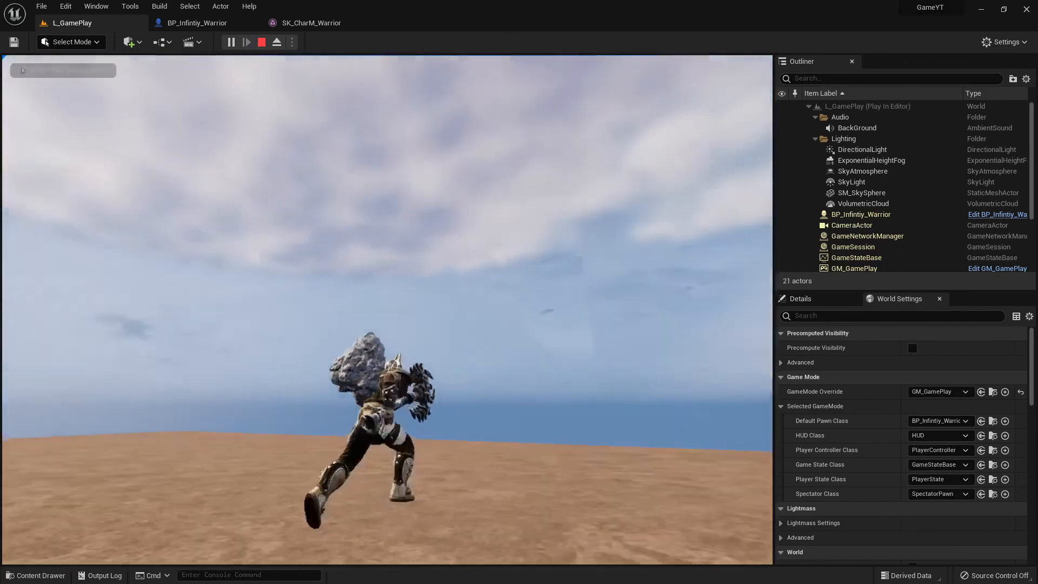
key(a)
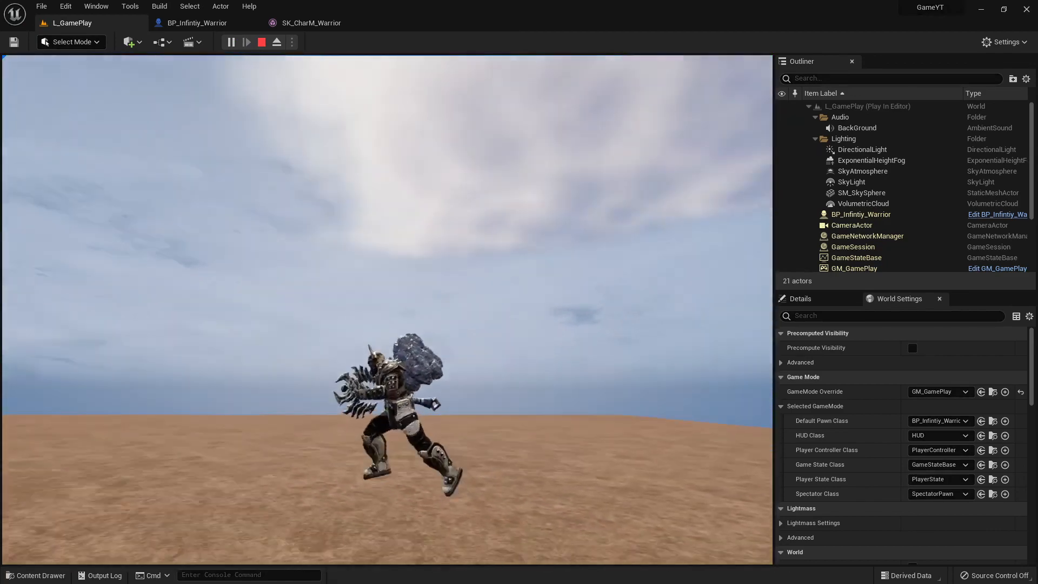
key(w)
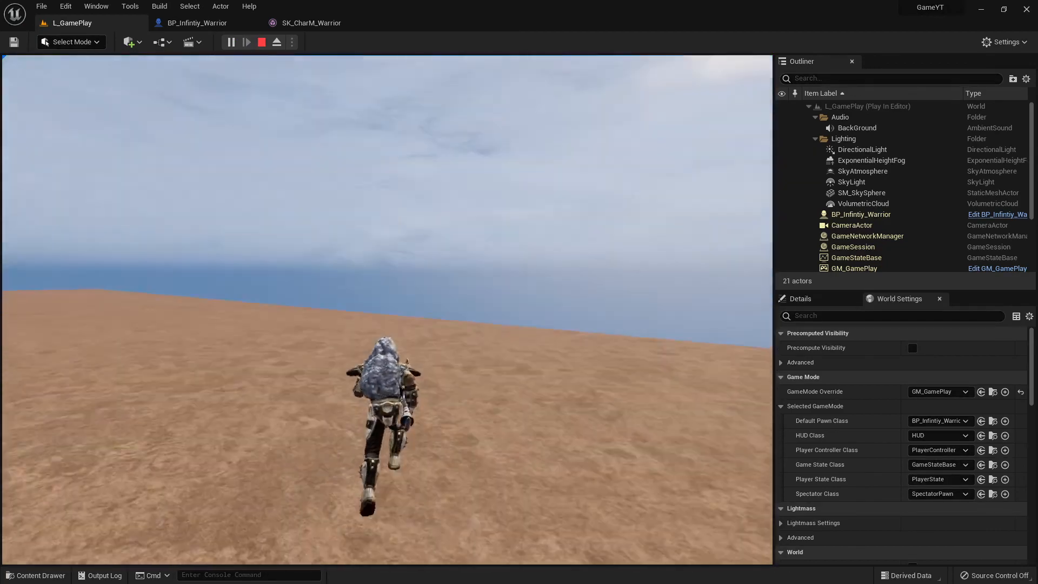
key(w)
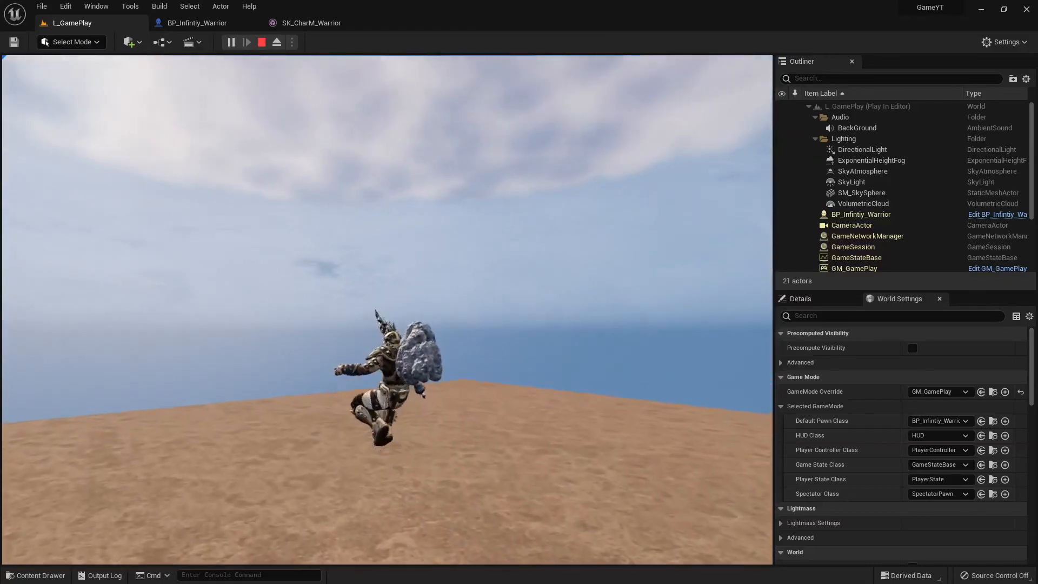
key(w)
key(w)
key(d)
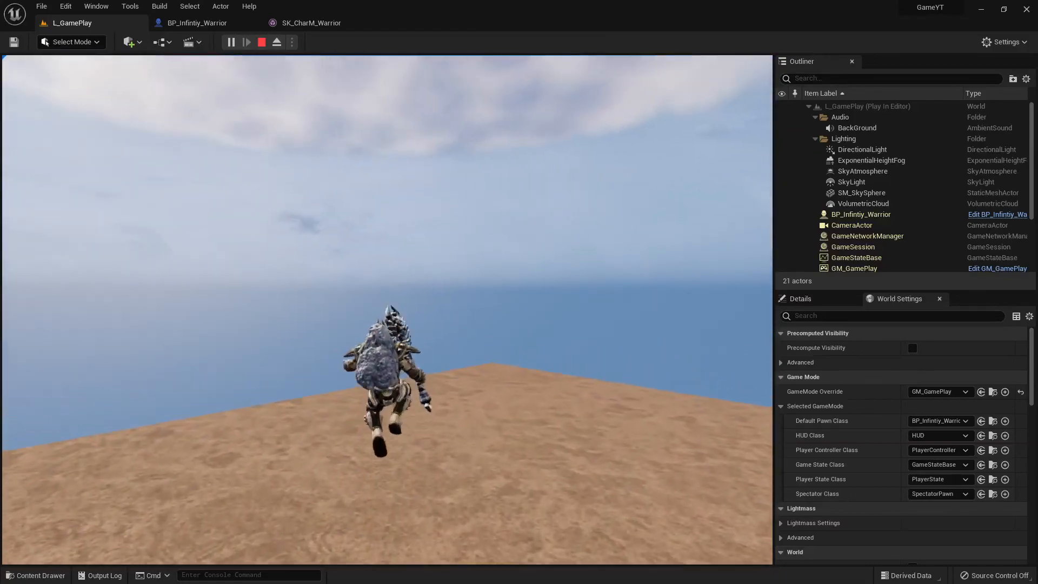
key(a)
key(w)
key(d)
key(w)
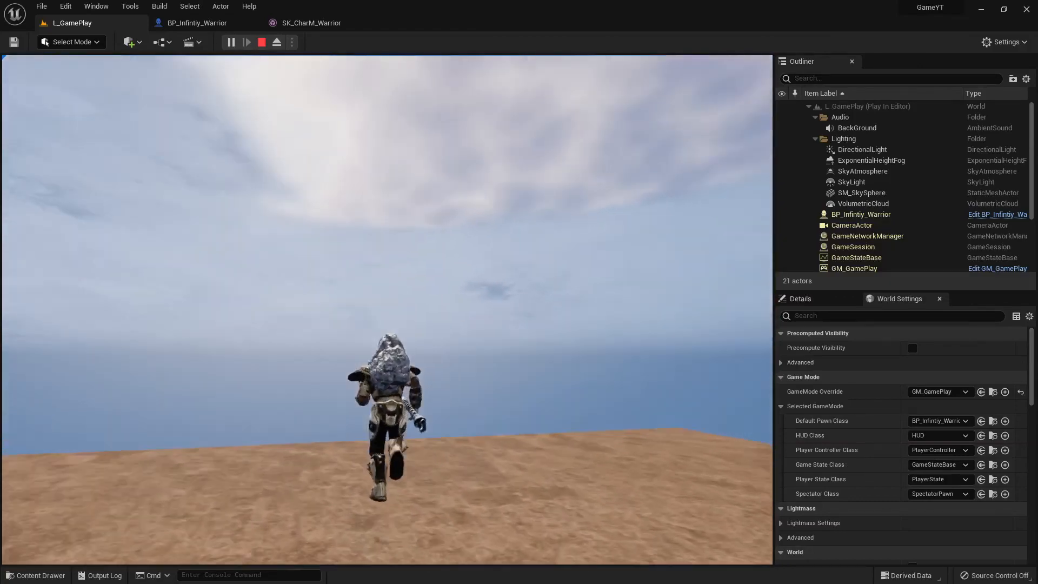
key(d)
key(s)
key(d)
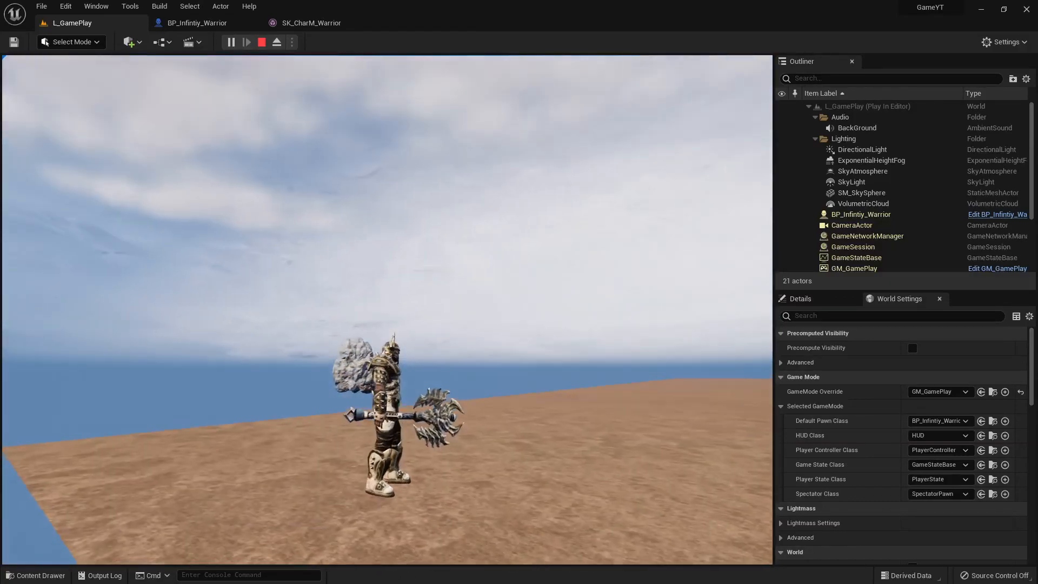
key(s)
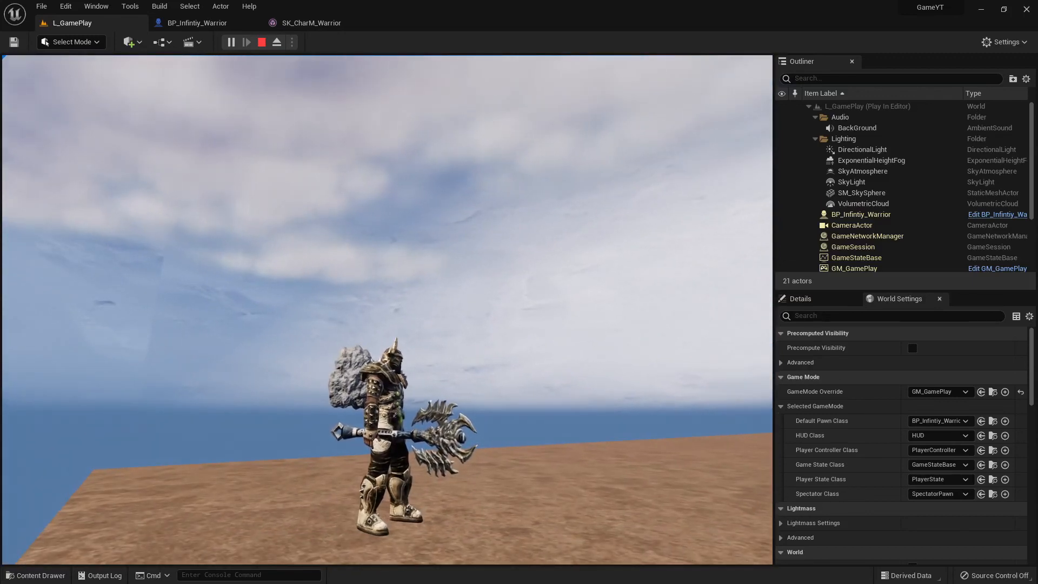
key(Escape)
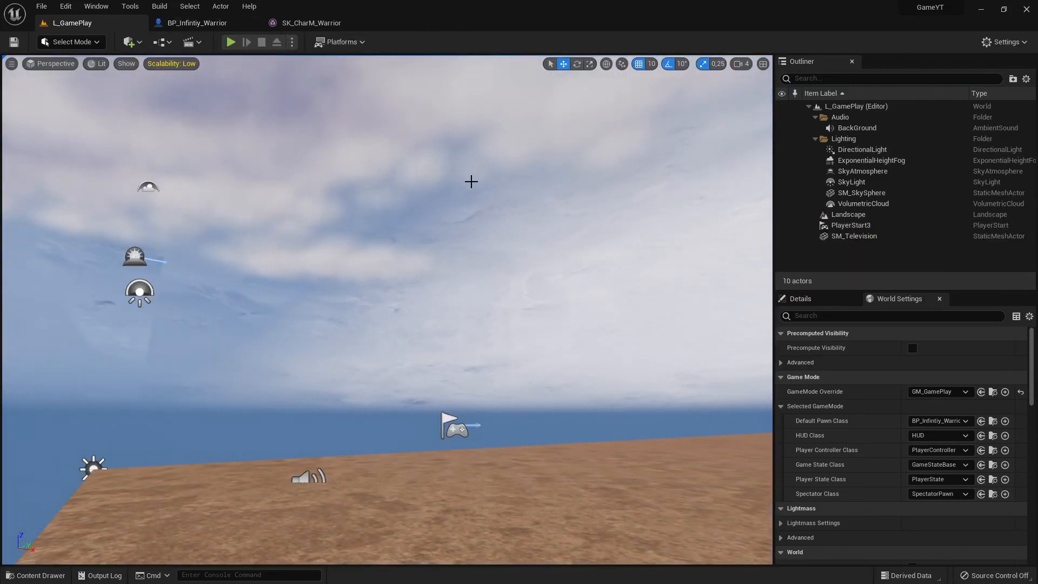
- Run a second play-test of L_GamePlay, viewing the axe and back-mounted rock from several sides while moving and standing, and stop it
click(231, 42)
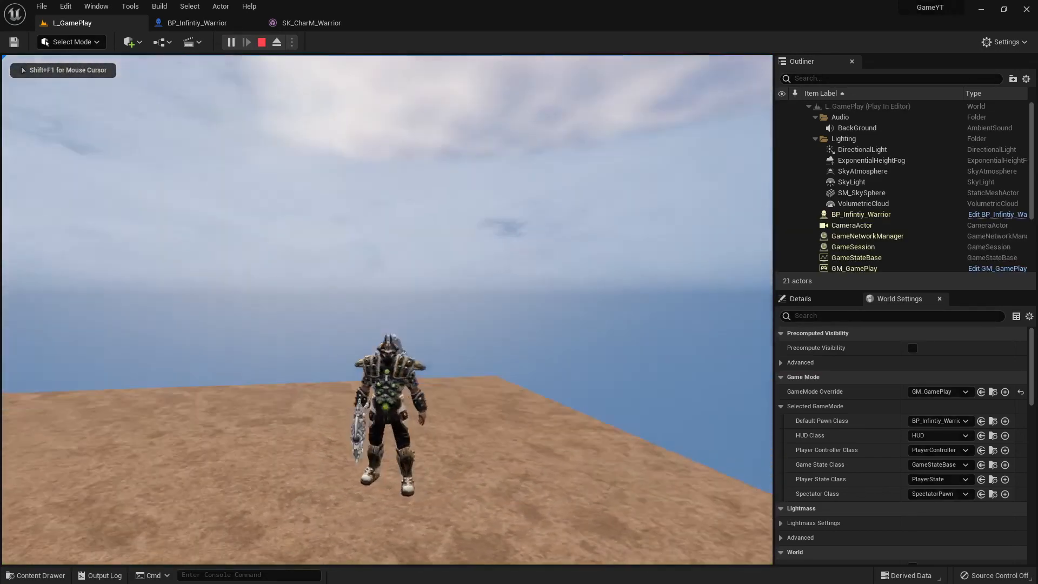
key(w)
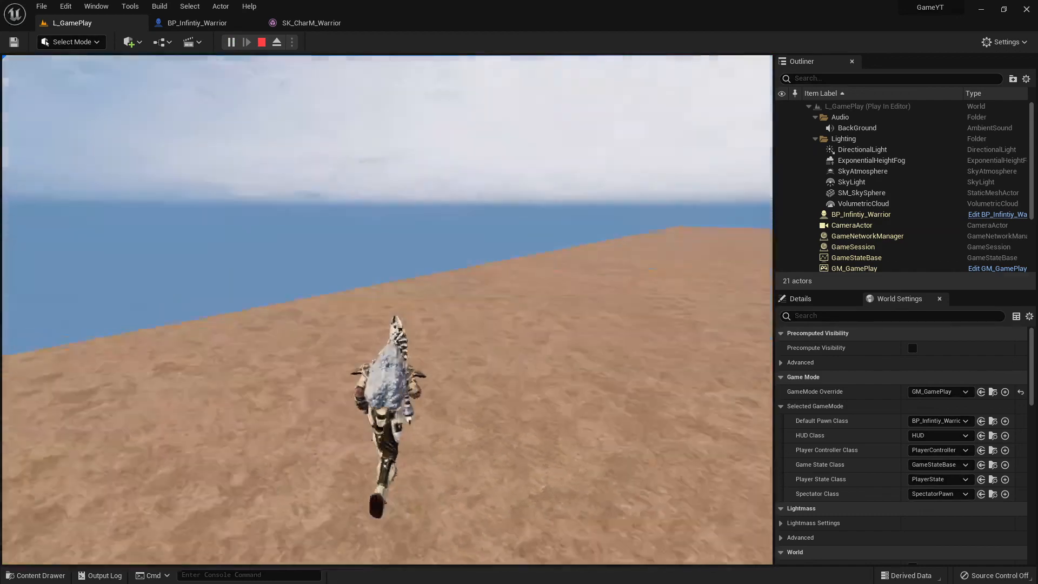
key(s)
key(w)
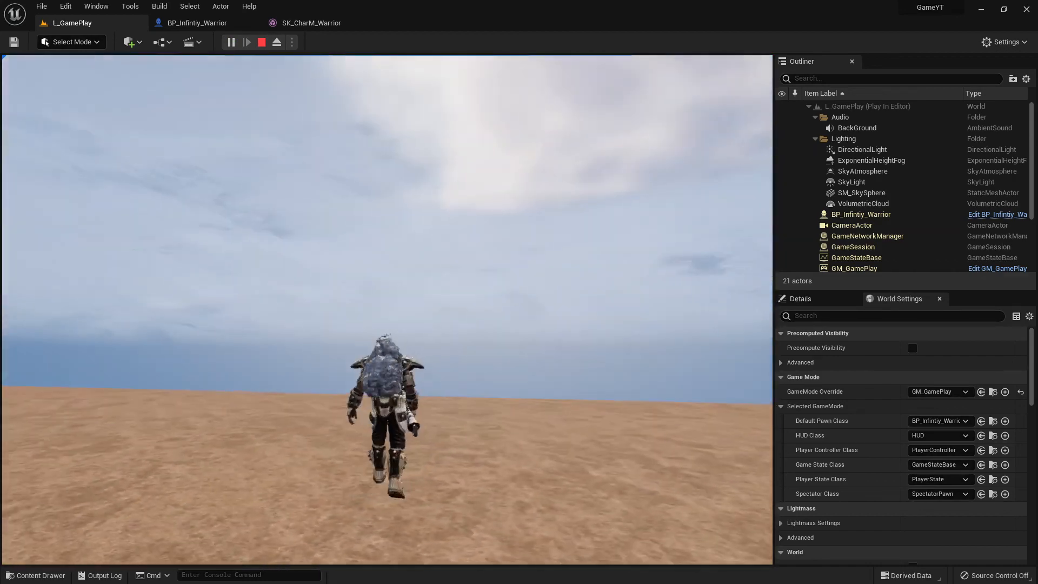
key(d)
key(s)
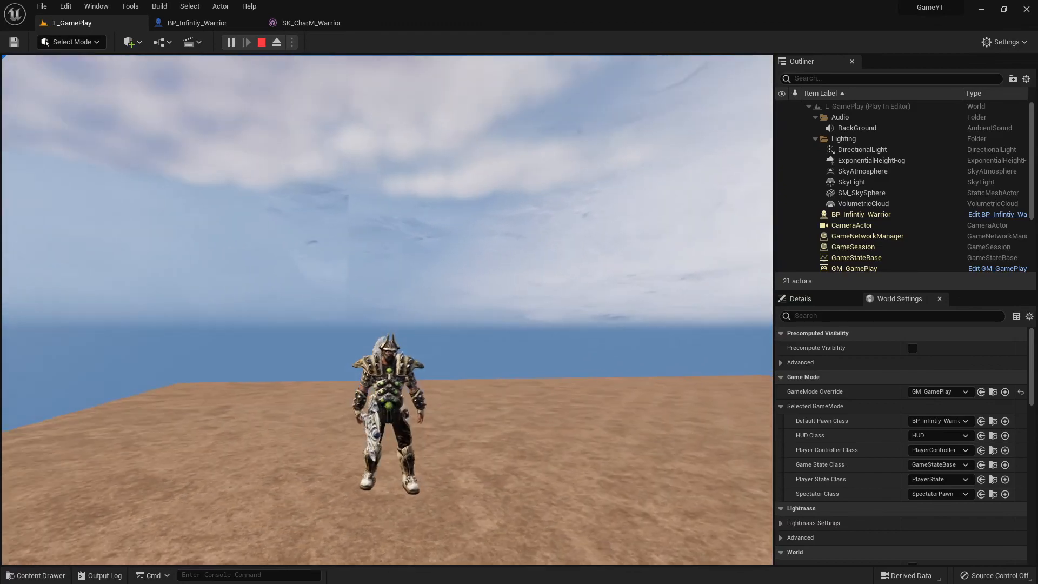
key(w)
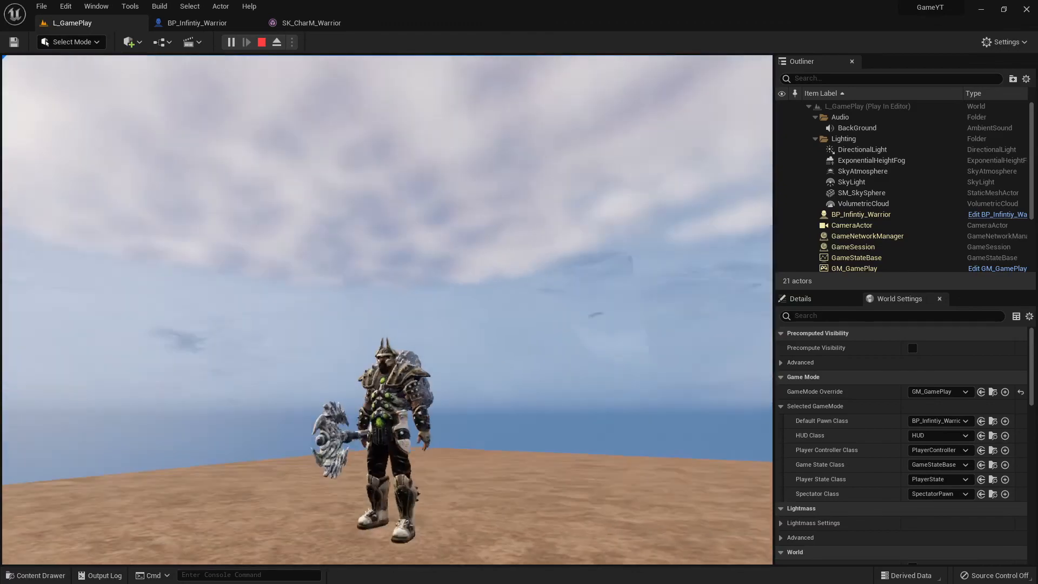
key(d)
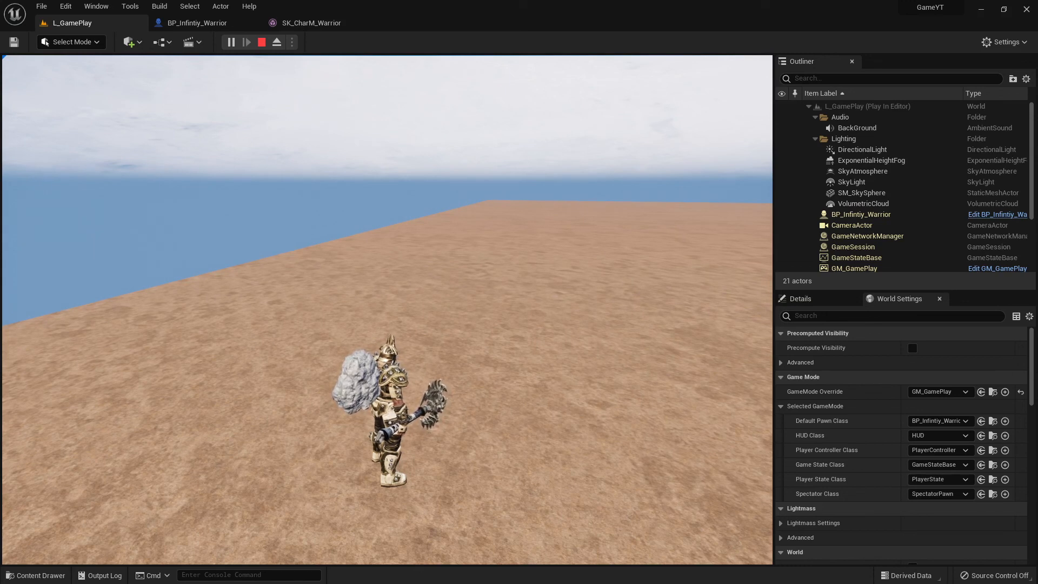
key(Escape)
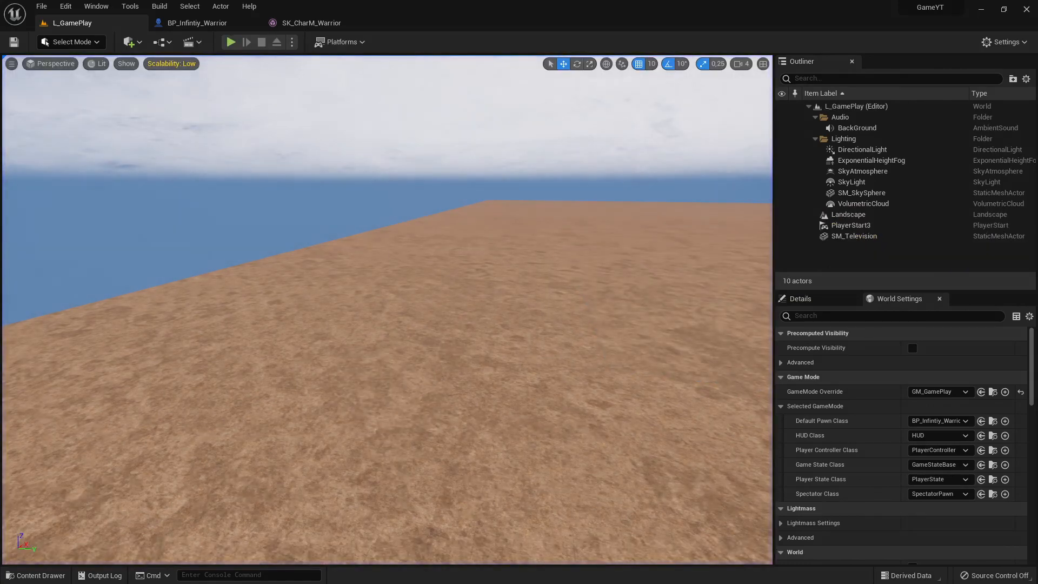